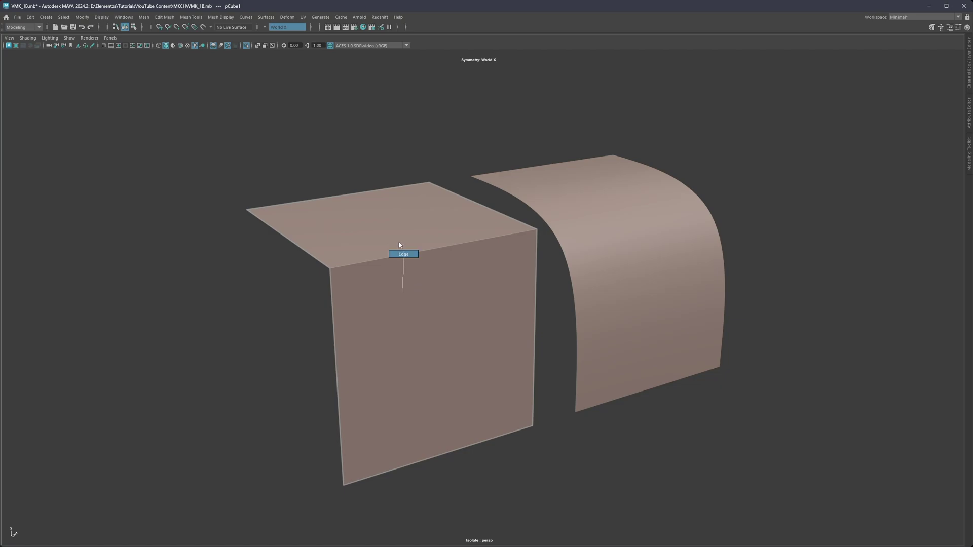
Examine the sharp mesh's corner edge and the two side edges of the rounded mesh
left_click(398, 245)
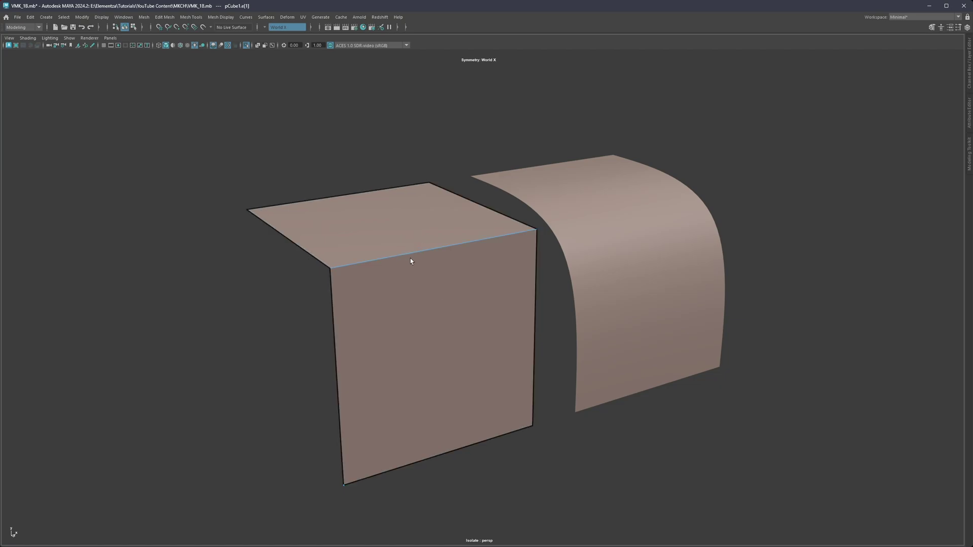
left_click(557, 253)
left_click(568, 258)
right_click_drag(571, 260, 566, 232)
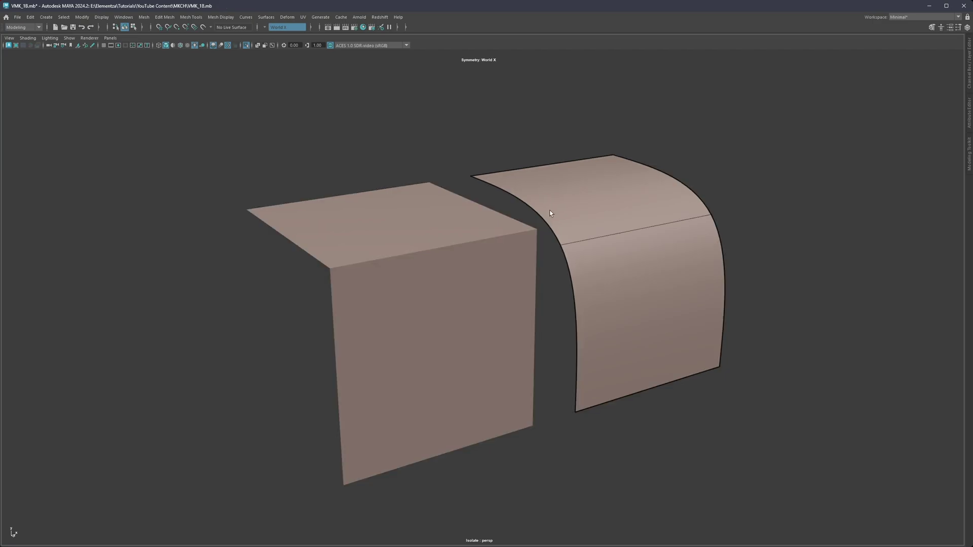
left_click(553, 231)
left_click(562, 284, "shift")
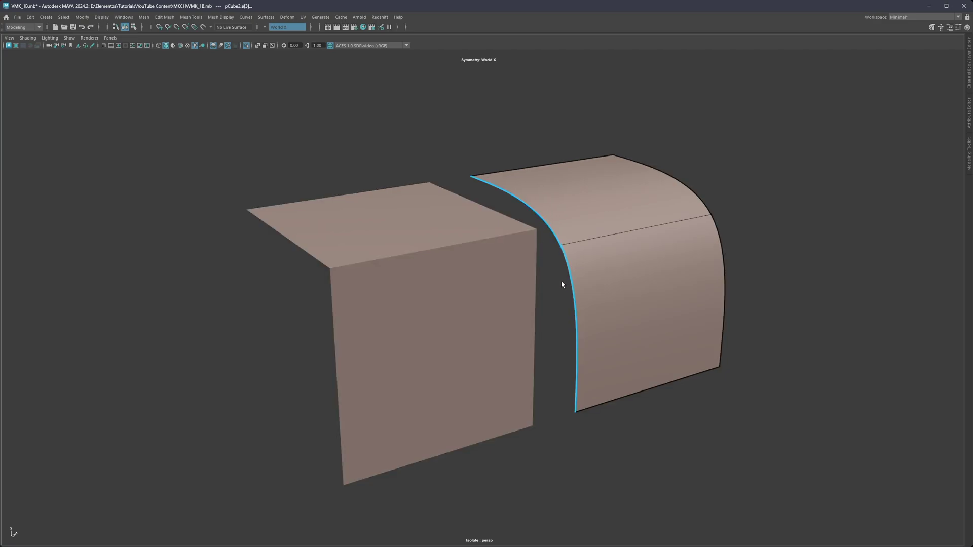
Toggle the smooth mesh preview on and off for the sharp-cornered mesh to compare it with the rounded one
left_click(382, 307)
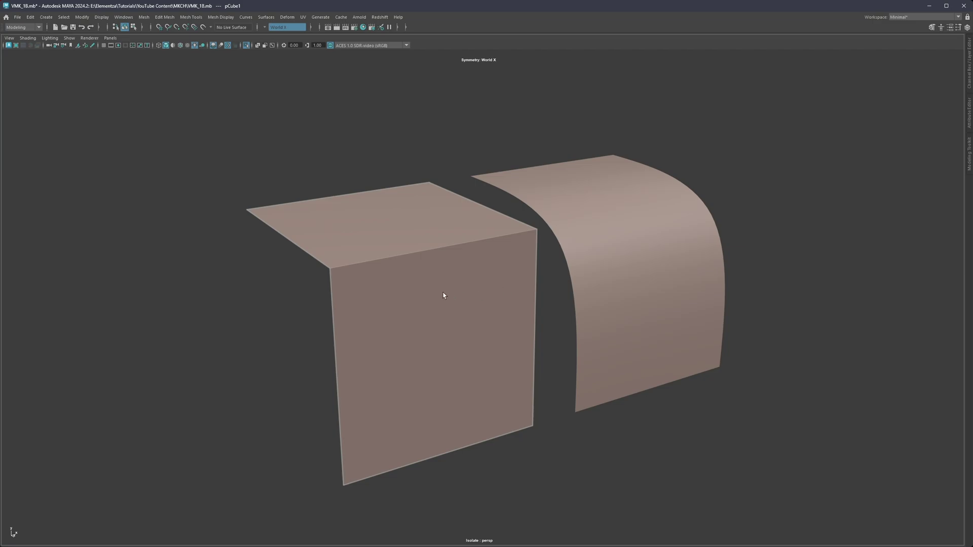
right_click_drag(443, 293, 424, 290, "shift")
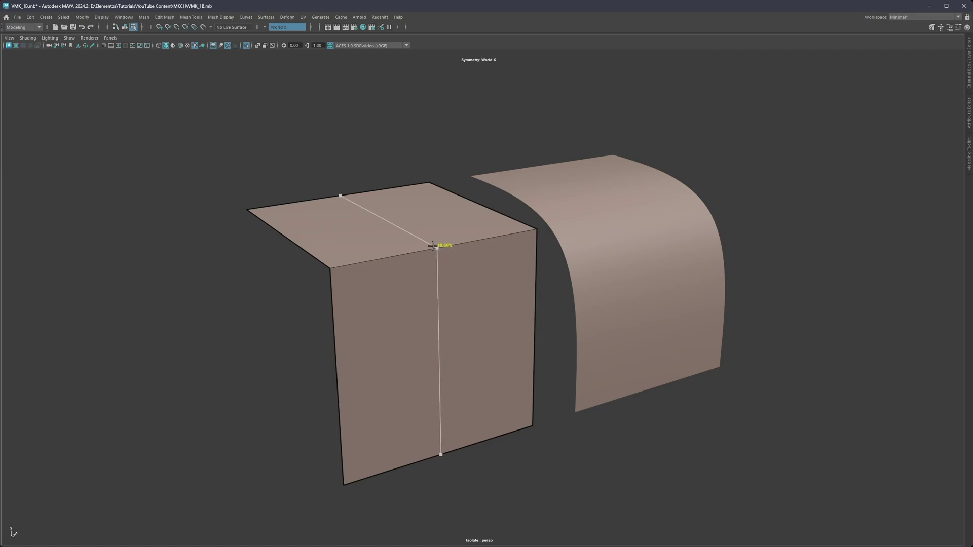
key("q")
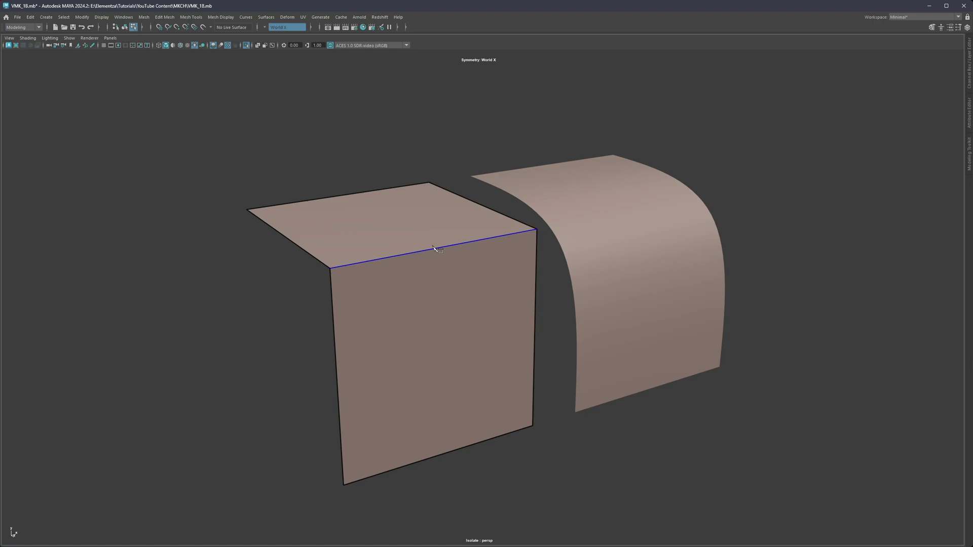
key("ctrl")
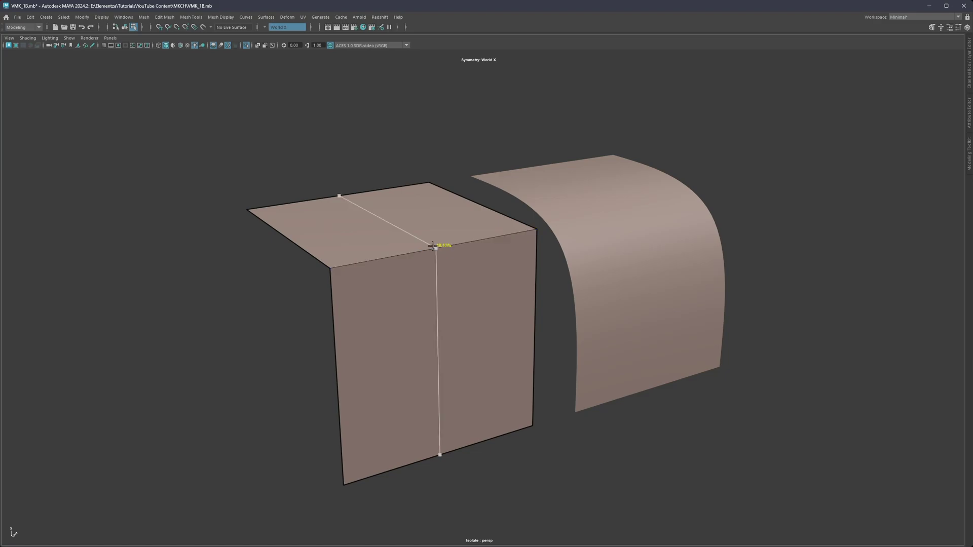
scroll(355, 261, "up", 2)
middle_click_drag(354, 257, 372, 267, "alt")
key("3")
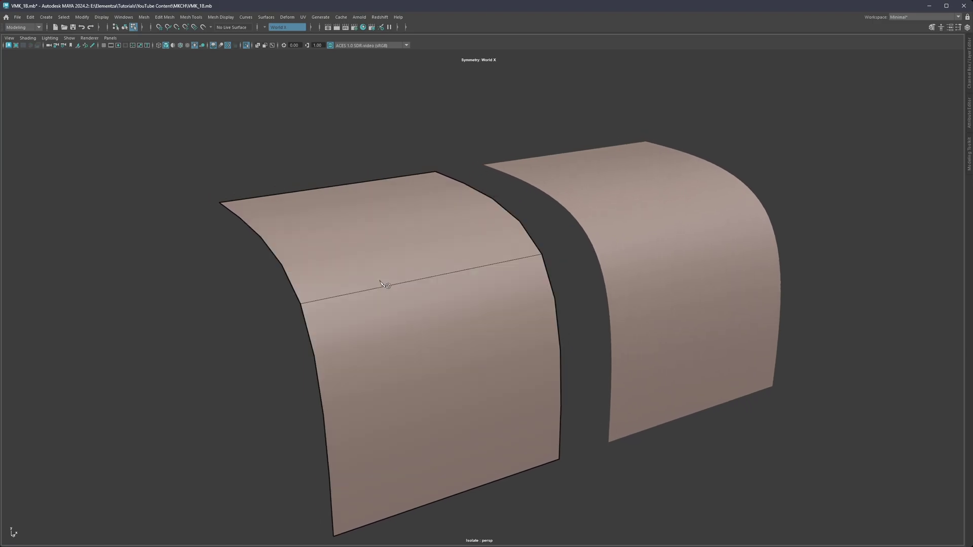
left_click_drag(386, 285, 390, 306, "alt")
right_click_drag(390, 307, 409, 287)
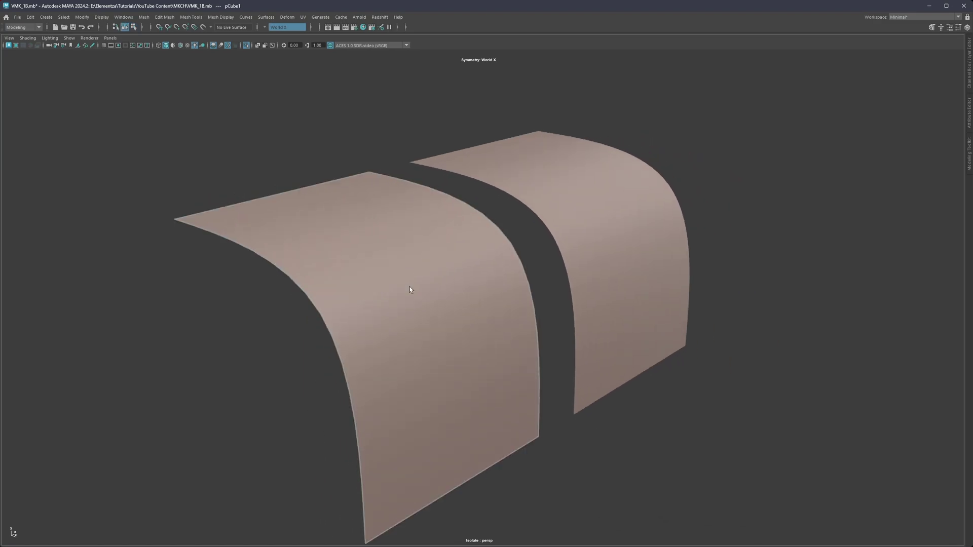
key("1")
left_click_drag(406, 252, 403, 260, "alt")
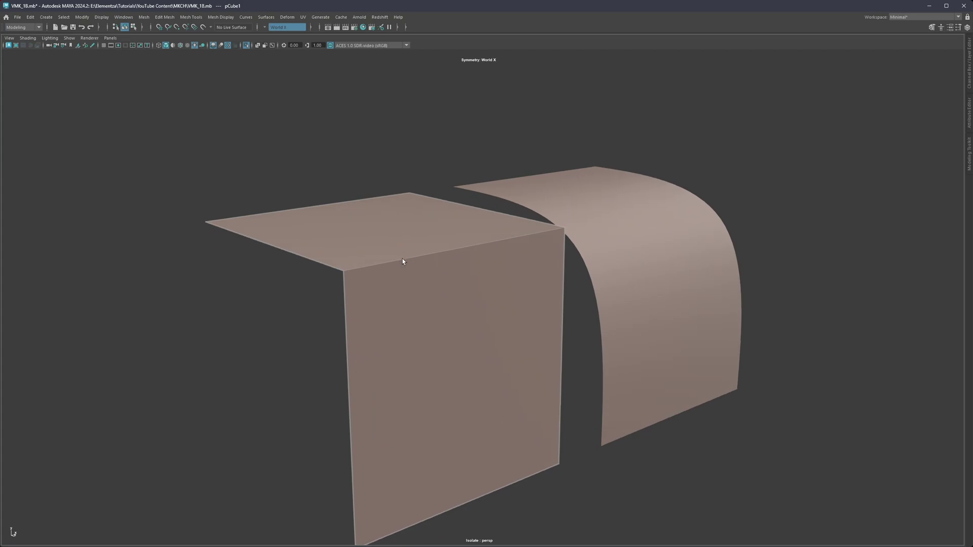
Isolate the sharp-cornered mesh in the viewport
key("ctrl+1")
key("ctrl+1")
middle_click_drag(406, 263, 432, 265, "alt")
right_click_drag(432, 265, 456, 254, "alt")
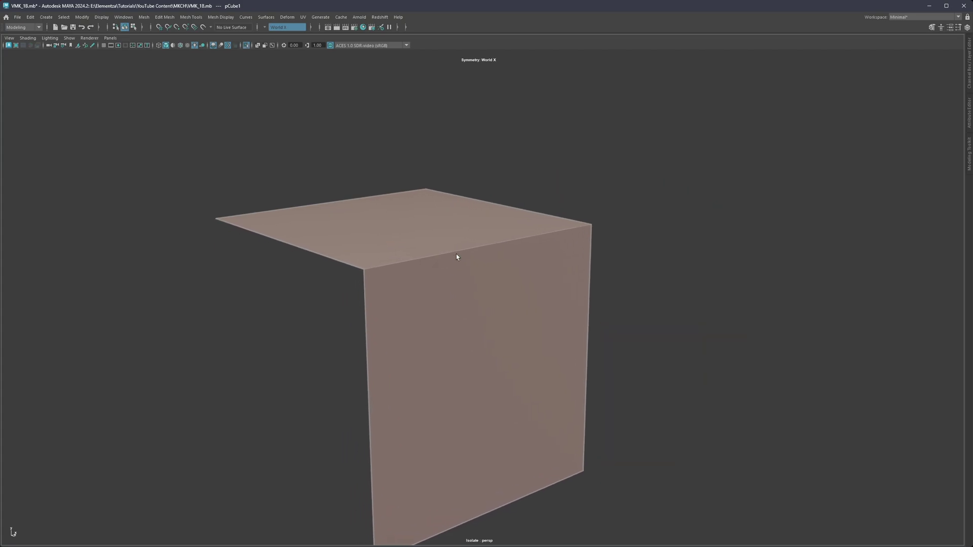
Insert edge loops across the front and top faces, including closer to the corner edge, and enable the smooth mesh preview
key("F8")
key("3")
key("1")
middle_click(363, 298, "ctrl")
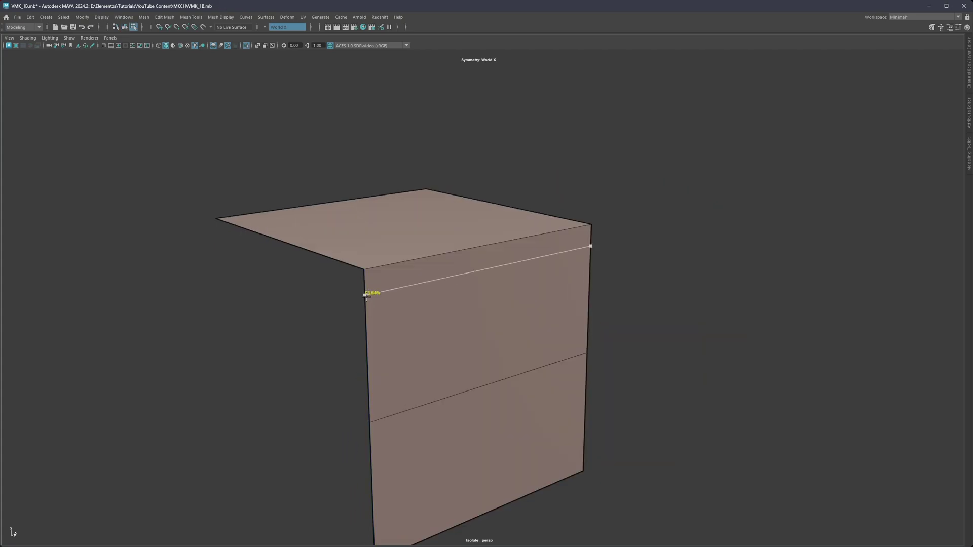
middle_click(364, 295, "ctrl")
middle_click(335, 258, "ctrl")
middle_click(339, 259, "ctrl")
key("3")
left_click_drag(384, 259, 409, 261, "alt")
Try tighter edge loops on both sides of the smoothed corner, and undo the recent loop insertions
left_click(401, 302, "ctrl")
left_click(374, 262, "ctrl")
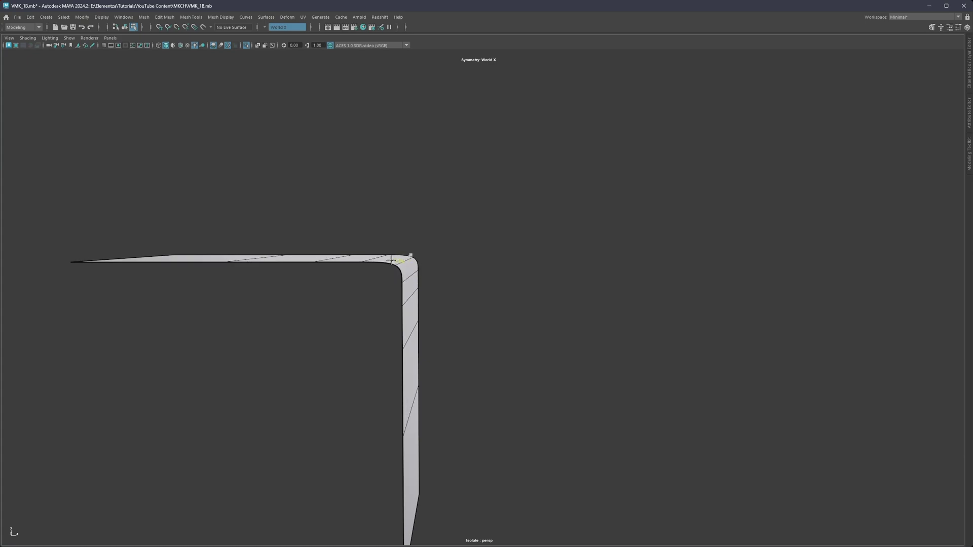
key("ctrl+z")
key("ctrl+z")
key("ctrl+z")
key("ctrl+z")
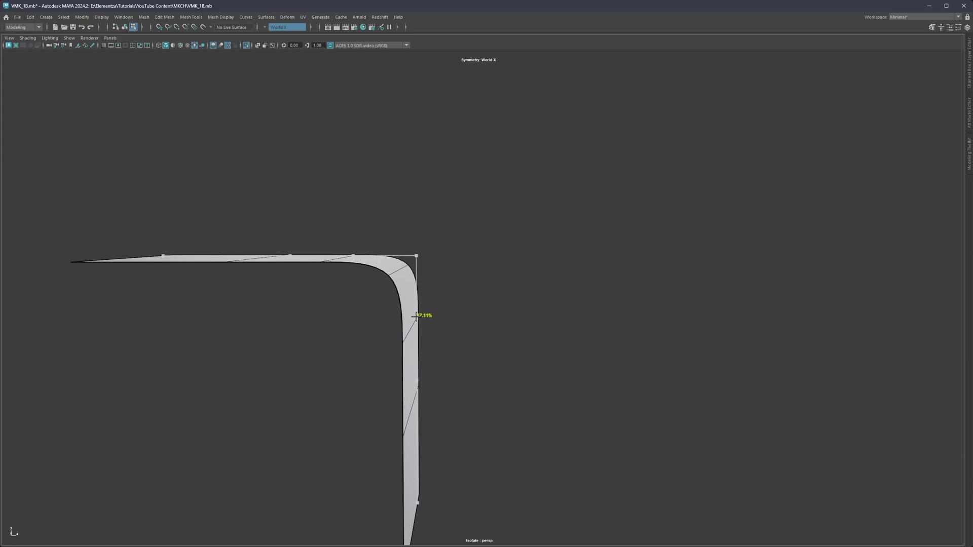
Reinsert a supporting edge loop on the front and top sides of the corner, undoing the stray lengthwise loop
middle_click(404, 299, "ctrl")
middle_click(405, 297, "ctrl")
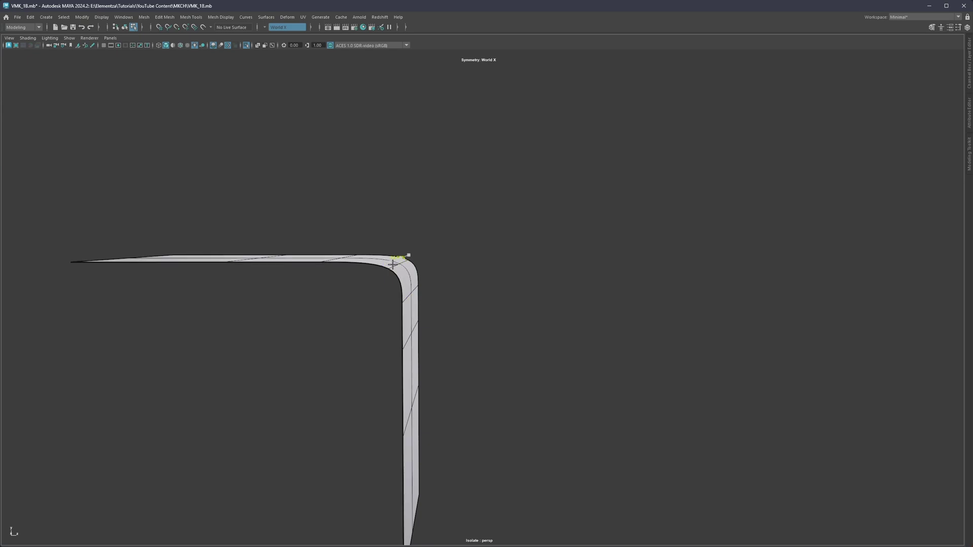
key("ctrl+z")
middle_click(385, 257, "ctrl")
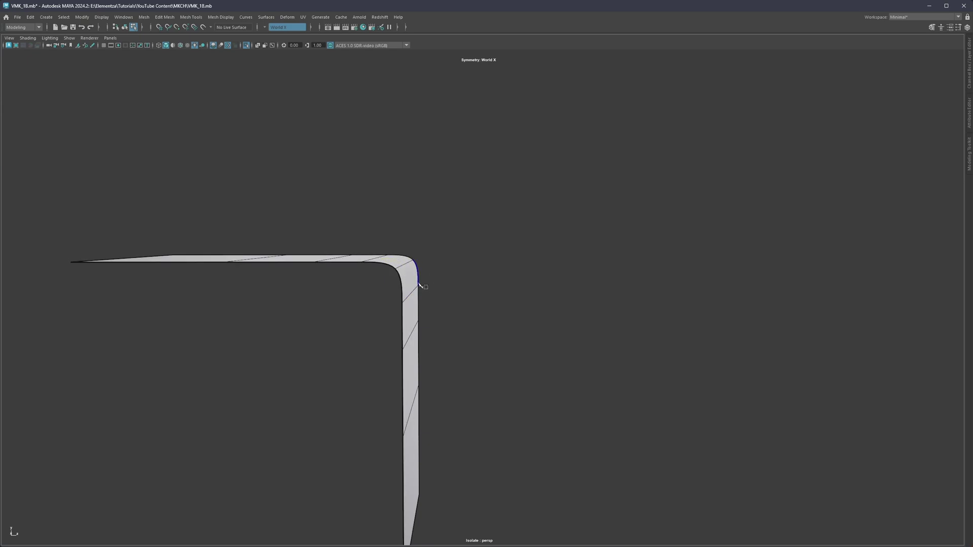
left_click_drag(420, 285, 442, 278, "alt")
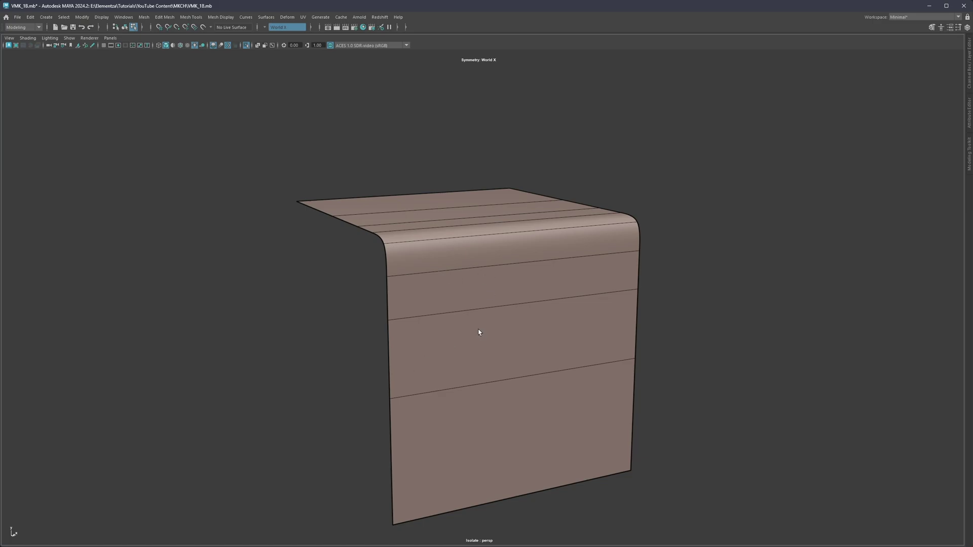
Apply the Smooth command with 1 division to the corner mesh and repeat it for a denser mesh
key("F8")
key("F11")
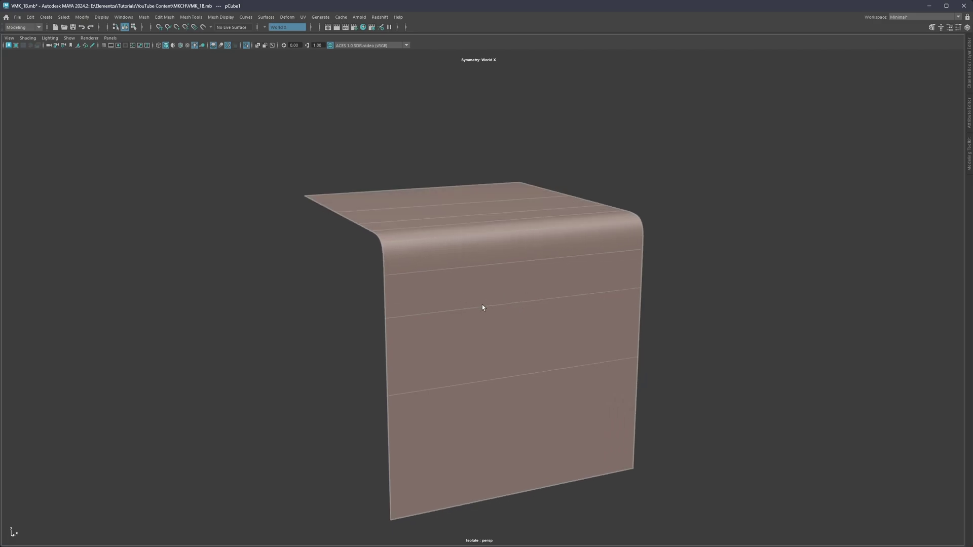
left_click(482, 341)
key("ctrl+z")
key("ctrl+z")
right_click(497, 266, "shift")
right_click_drag(495, 269, 545, 307, "shift")
key("g")
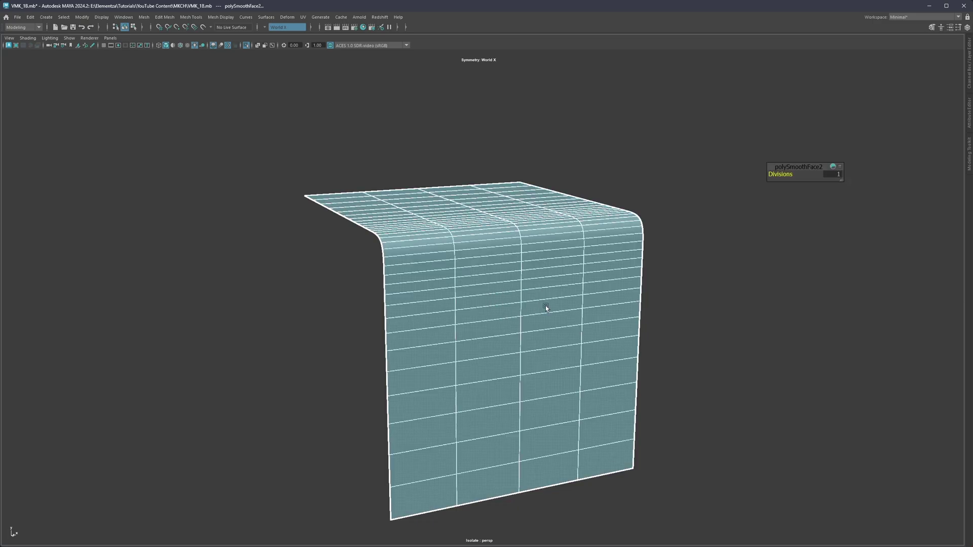
key("g")
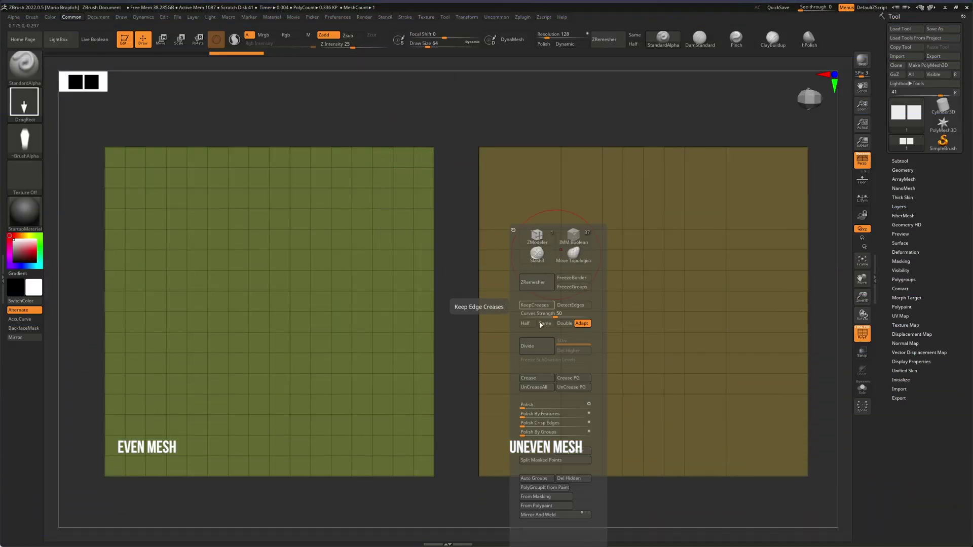
In ZBrush, divide the even and uneven meshes four times and stamp the alpha shape onto each one
left_click(537, 349)
left_click(537, 348)
left_click(535, 344)
left_click(534, 344)
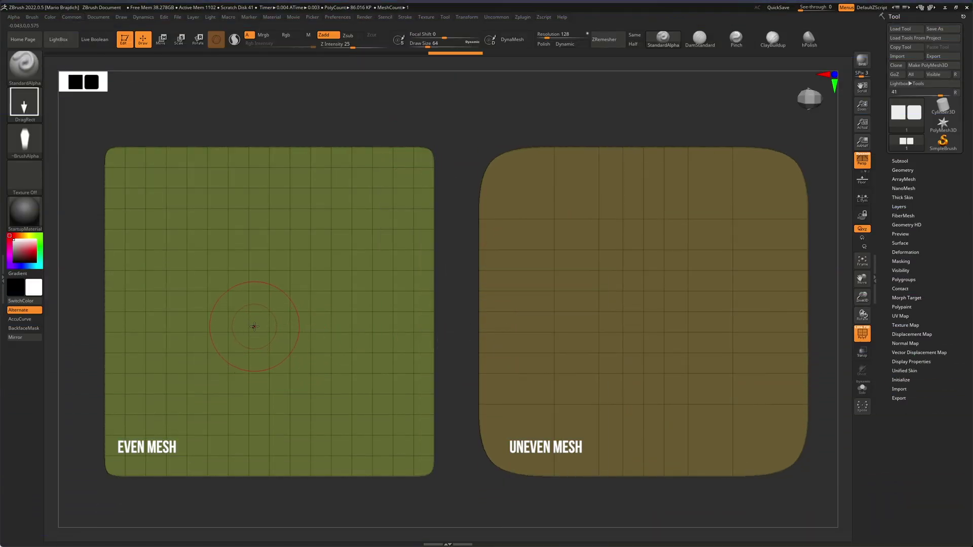
left_click_drag(254, 327, 380, 215)
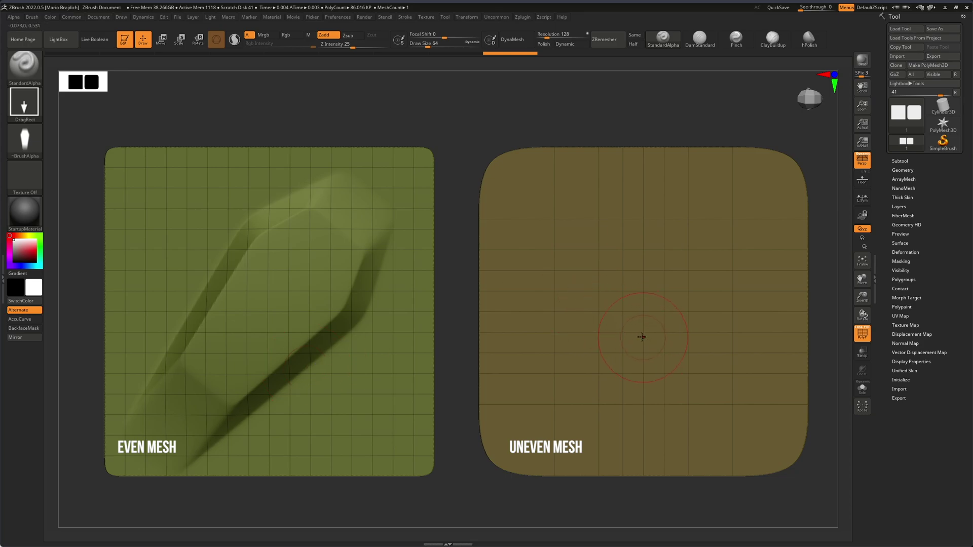
left_click_drag(642, 336, 662, 241)
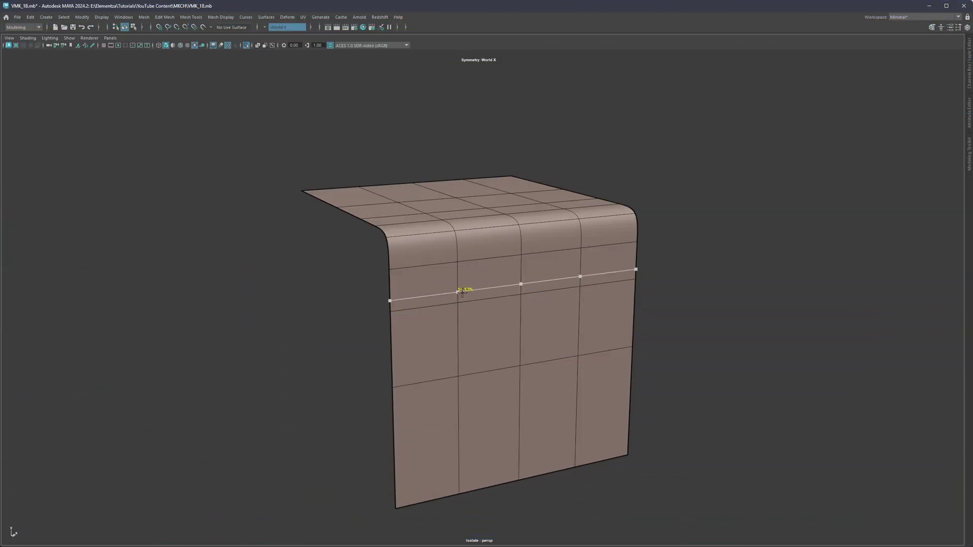
Back in Maya, insert a horizontal edge loop low on the front face and a vertical loop through each of the four columns
left_click(463, 430)
key("1")
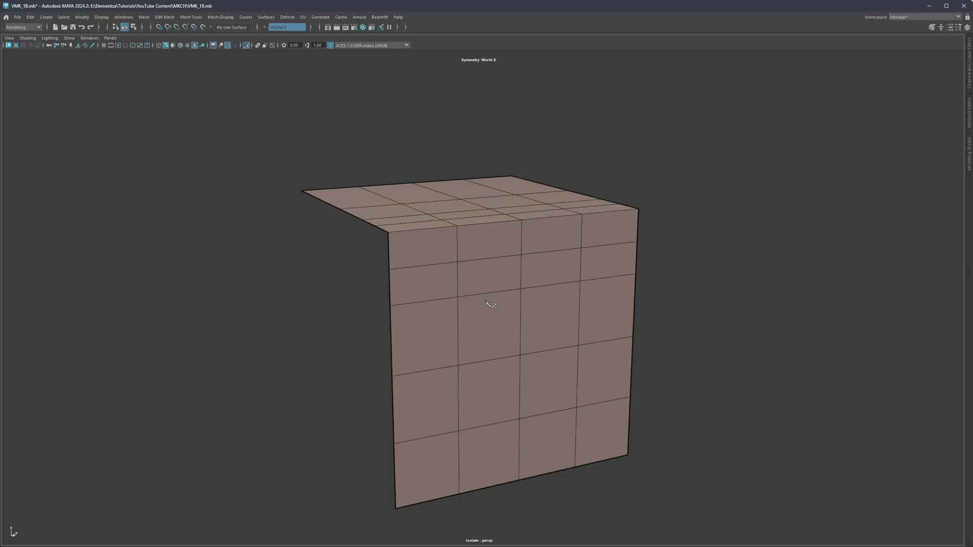
left_click(486, 253)
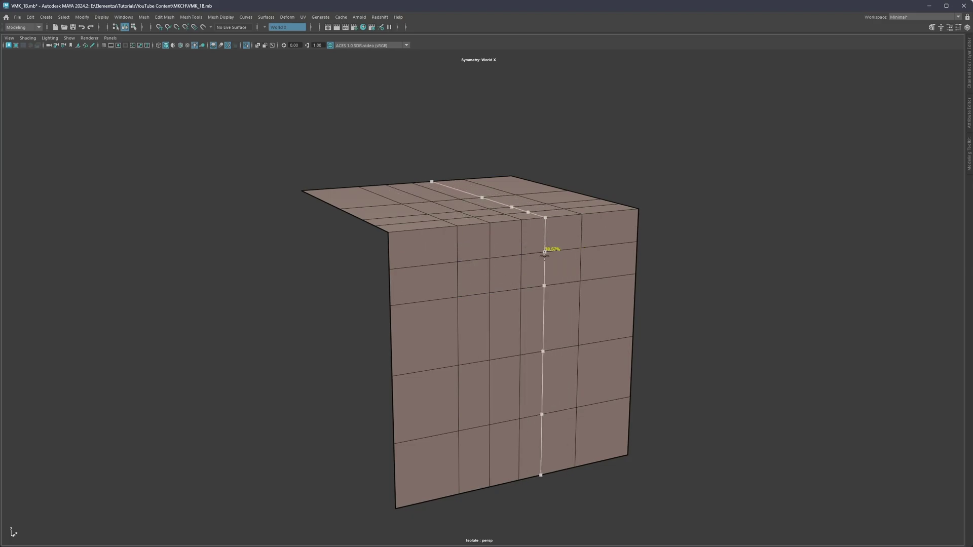
left_click(545, 253)
left_click(608, 245)
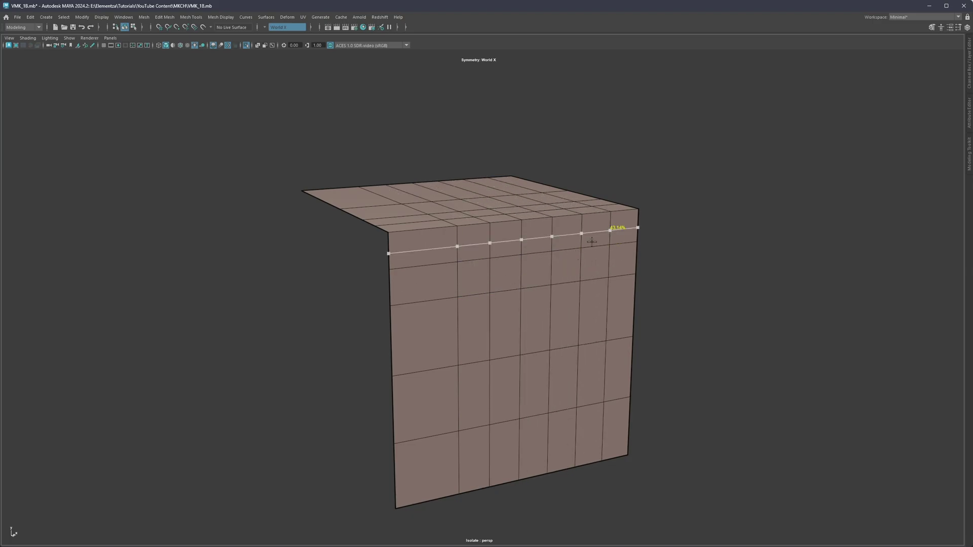
left_click(424, 236)
key("q")
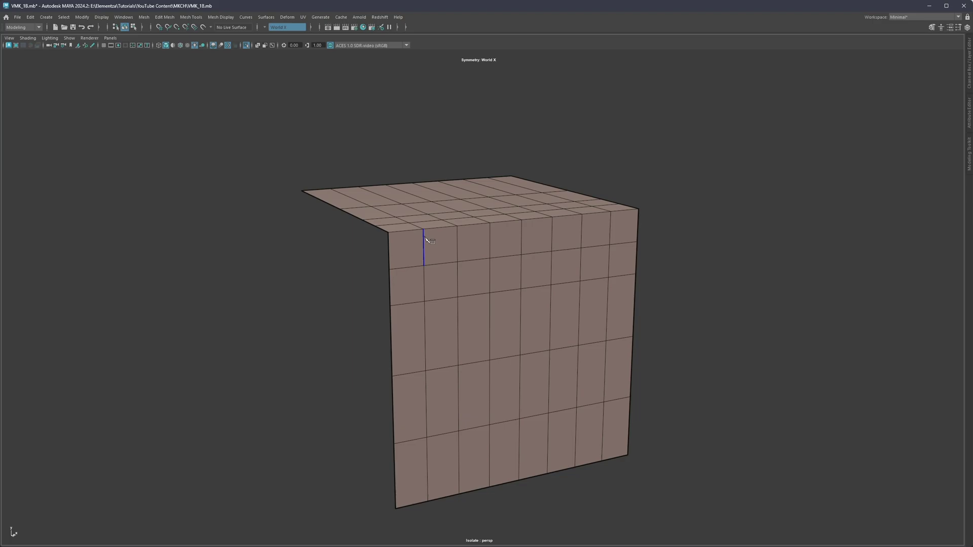
Compare the faces along the corner edge in the smooth mesh preview and in the unsmoothed cage
key("3")
scroll(499, 256, "up", 4)
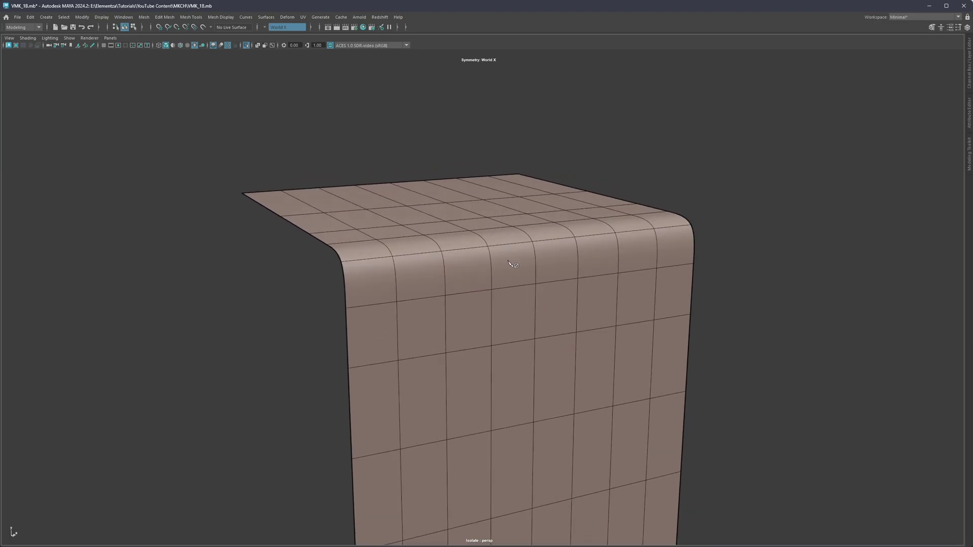
left_click_drag(467, 256, 497, 236, "alt")
left_click(495, 263)
key("1")
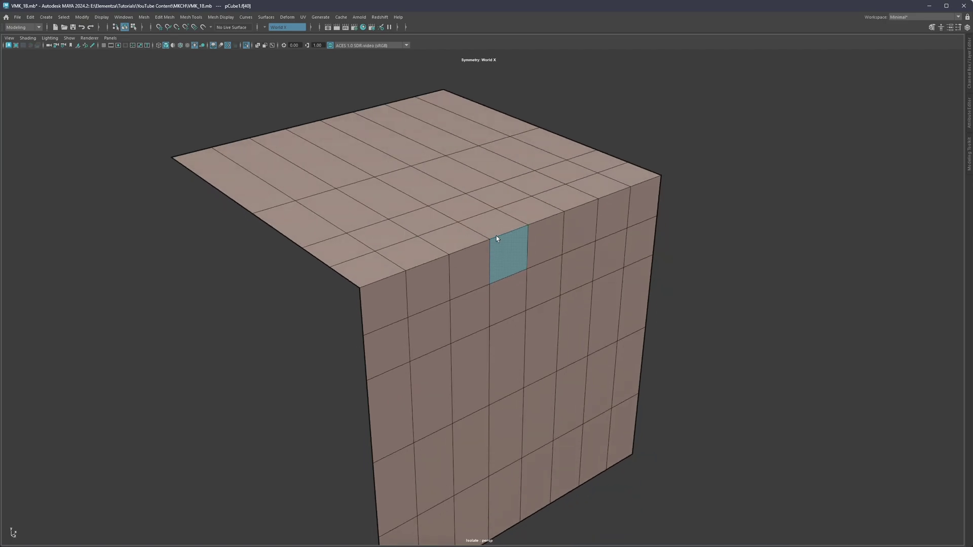
left_click(493, 229, "shift")
left_click(530, 248)
left_click_drag(558, 269, 521, 243, "alt")
key("3")
left_click(503, 248)
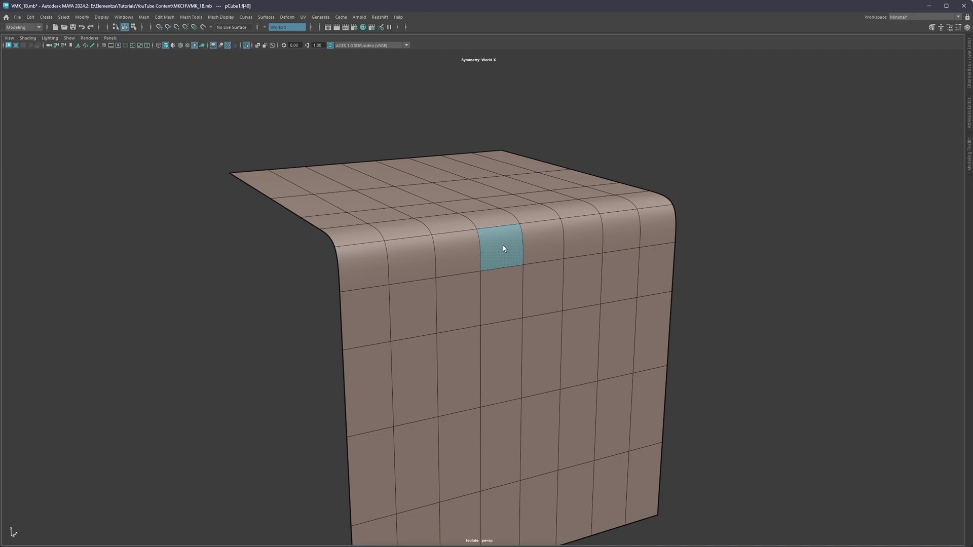
Examine the edges of a corner face and the proportions of the longer faces below it in the smooth preview
key("F10")
left_click(490, 241)
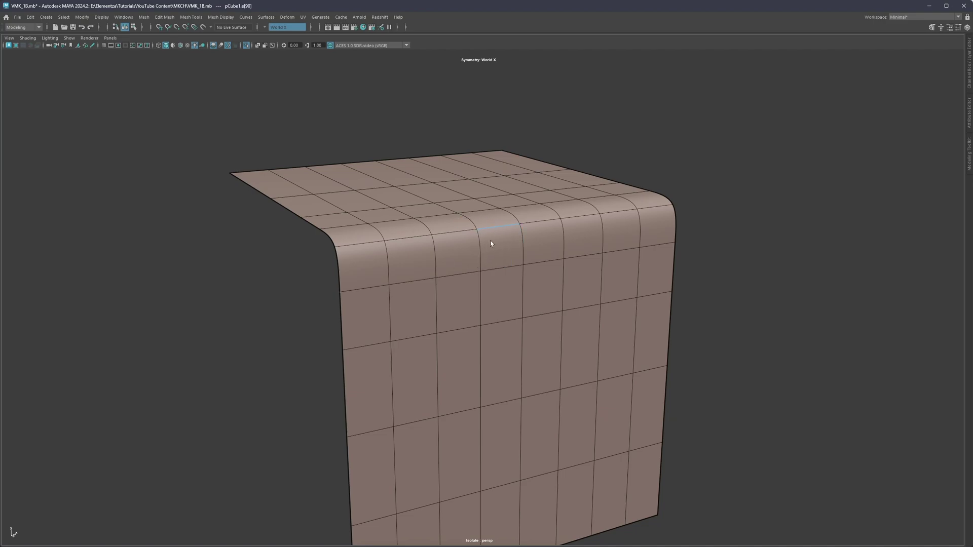
left_click(479, 249, "shift")
key("F11")
left_click_drag(497, 288, 457, 242, "alt")
left_click(500, 276)
Insert edge loops through the long face rows on the front and top for evenly sized quads, and restore the smooth preview
key("1")
key("ctrl+shift+x")
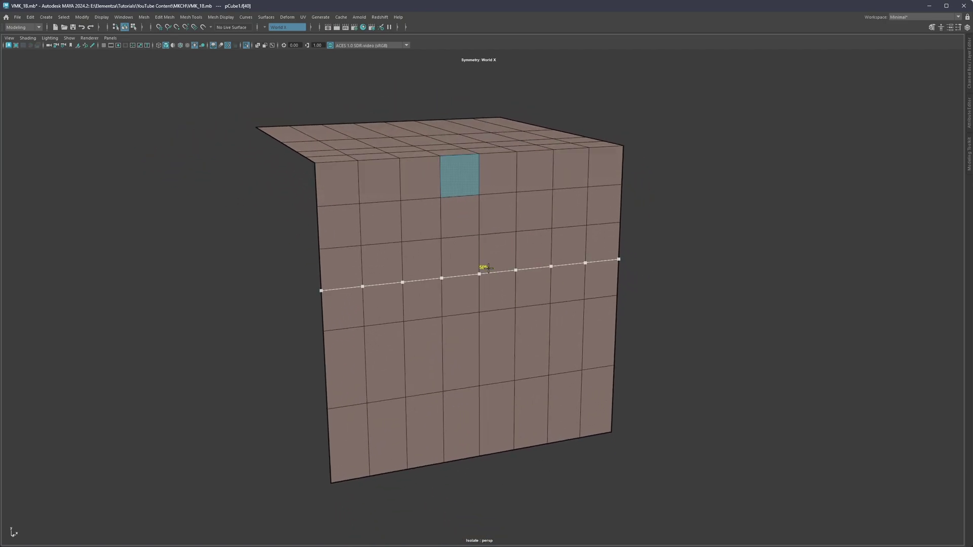
middle_click(479, 274, "ctrl")
middle_click(479, 348, "ctrl")
left_click_drag(527, 333, 435, 208, "alt")
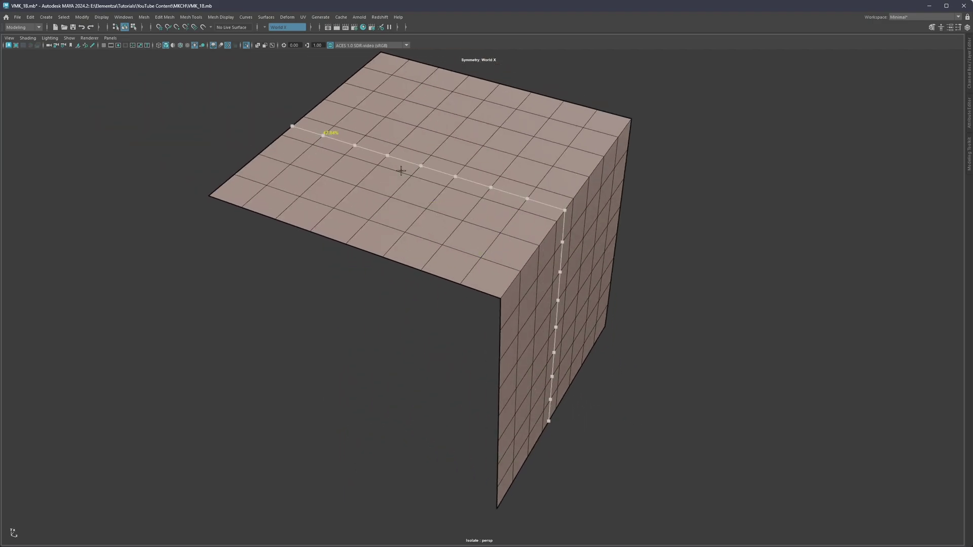
left_click_drag(319, 135, 431, 186, "alt")
key("3")
key("q")
Examine the evenly spaced faces on and around the rounded corner, and return to object mode
left_click(533, 232)
left_click_drag(532, 233, 531, 255, "alt")
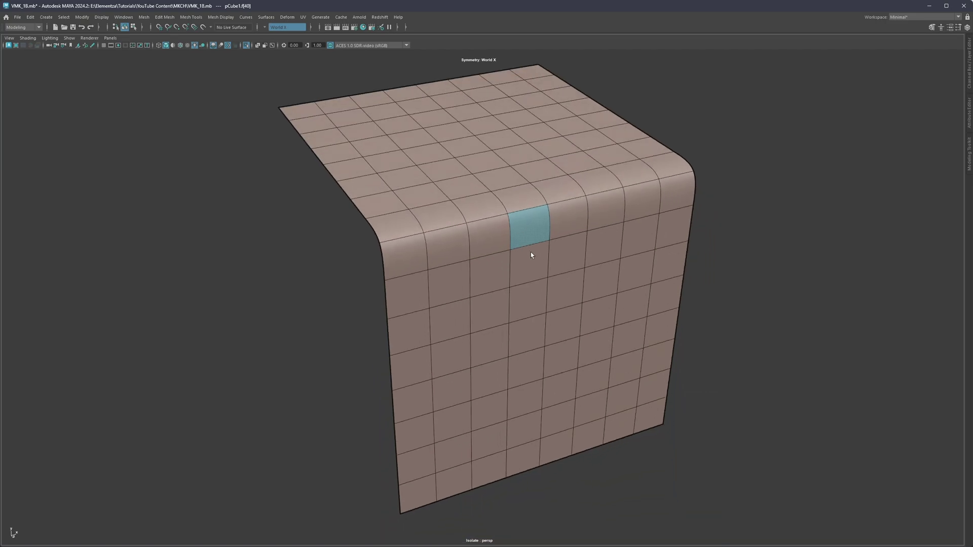
left_click(529, 210, "shift")
left_click_drag(529, 210, 497, 303, "alt")
left_click(499, 302)
left_click(538, 296)
left_click(464, 294)
right_click_drag(464, 293, 467, 261)
scroll(467, 262, "down", 2)
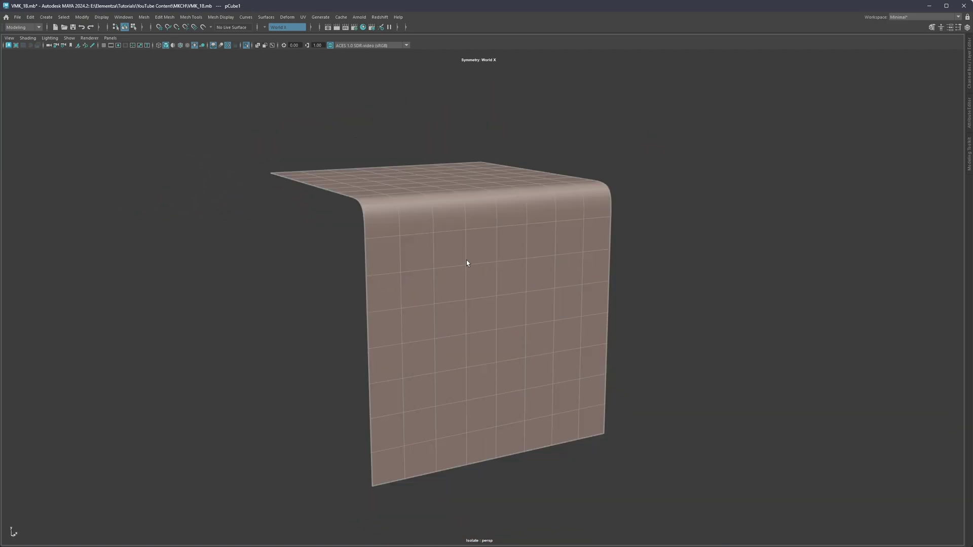
Smooth the tight-cornered mesh twice with 1 division each, checking a face's size in between
middle_click_drag(476, 242, 473, 249, "alt")
left_click_drag(474, 248, 468, 248, "alt")
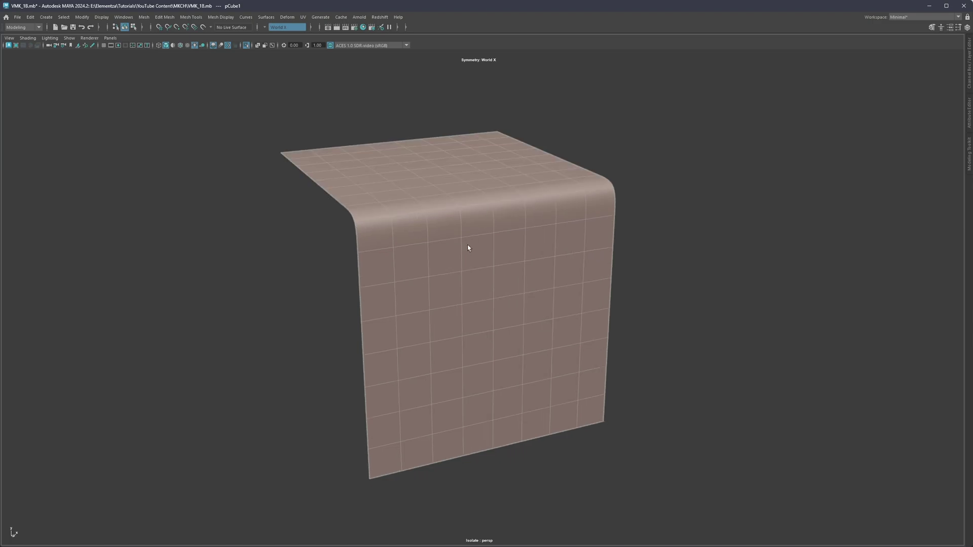
right_click_drag(468, 245, 455, 291, "shift")
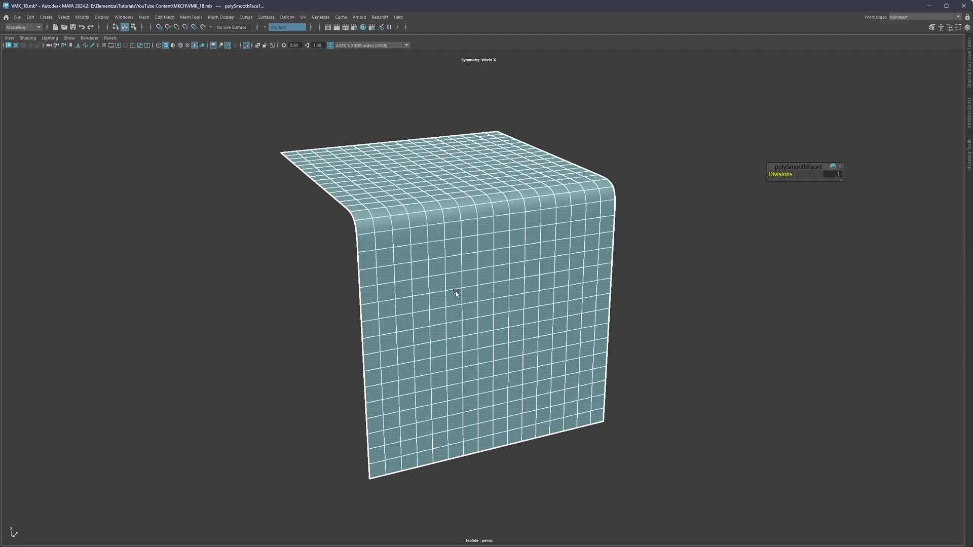
key("F11")
left_click(469, 310)
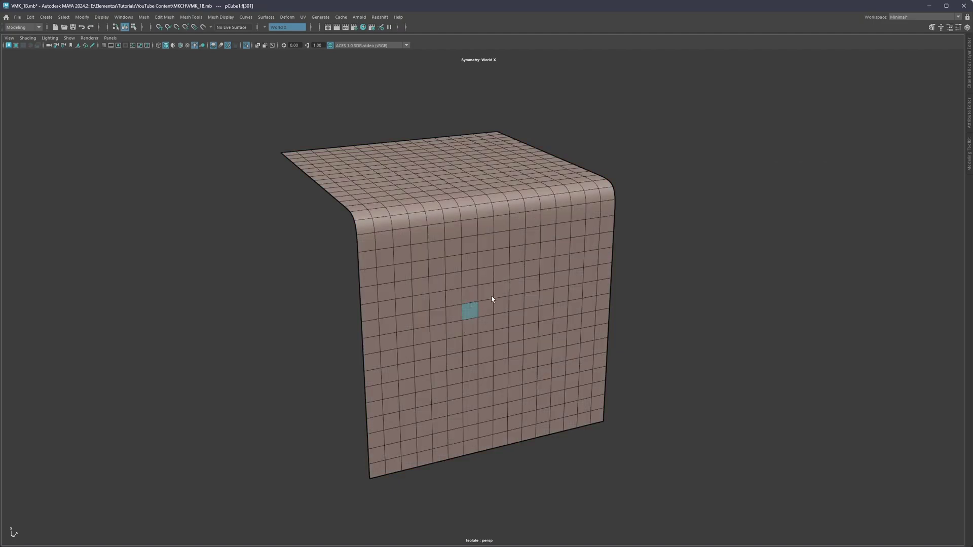
right_click_drag(492, 299, 469, 321)
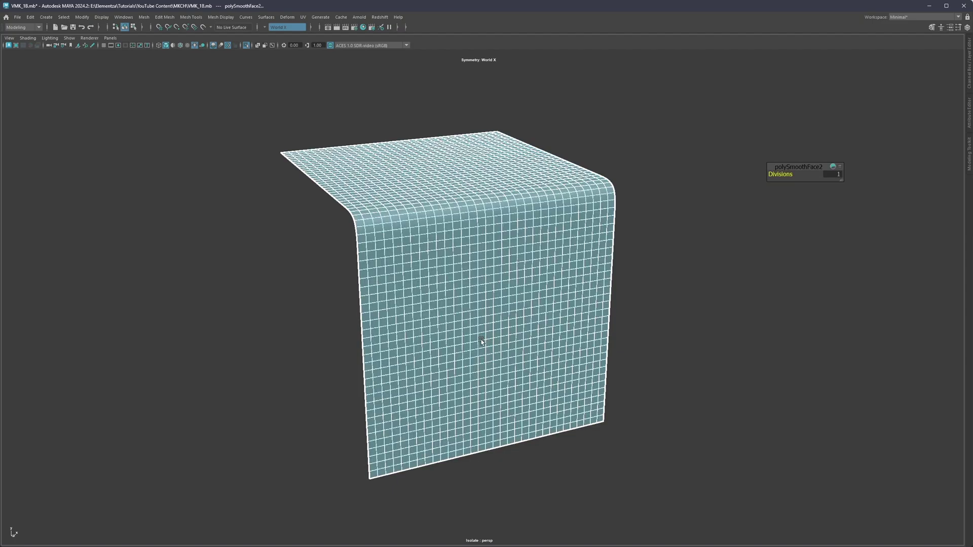
Undo both smoothing operations on the tight-cornered mesh
key("ctrl+z")
key("ctrl+z")
key("ctrl+z")
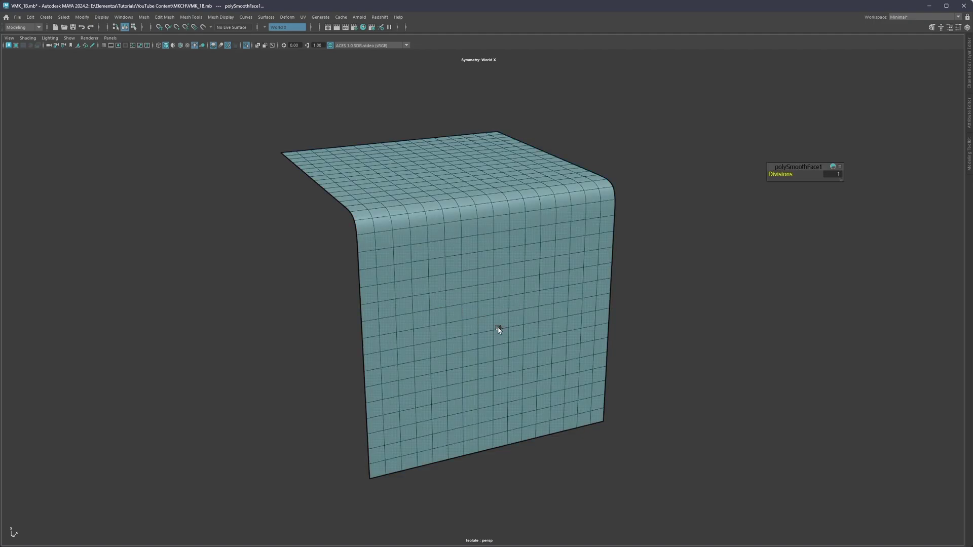
key("ctrl+z")
key("ctrl+z")
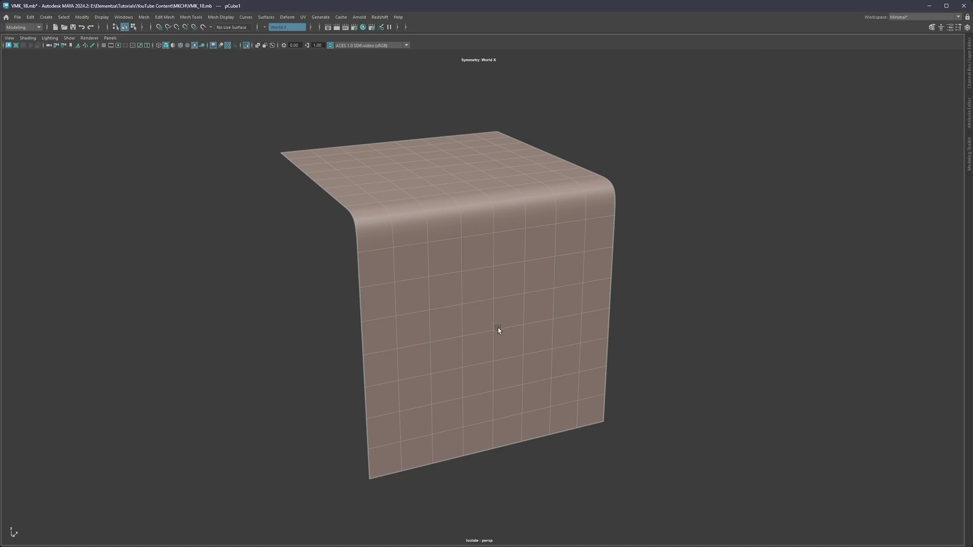
Select the edge loop along the rounded corner and examine its supporting edges from the side and above
key("F10")
double_click(403, 213)
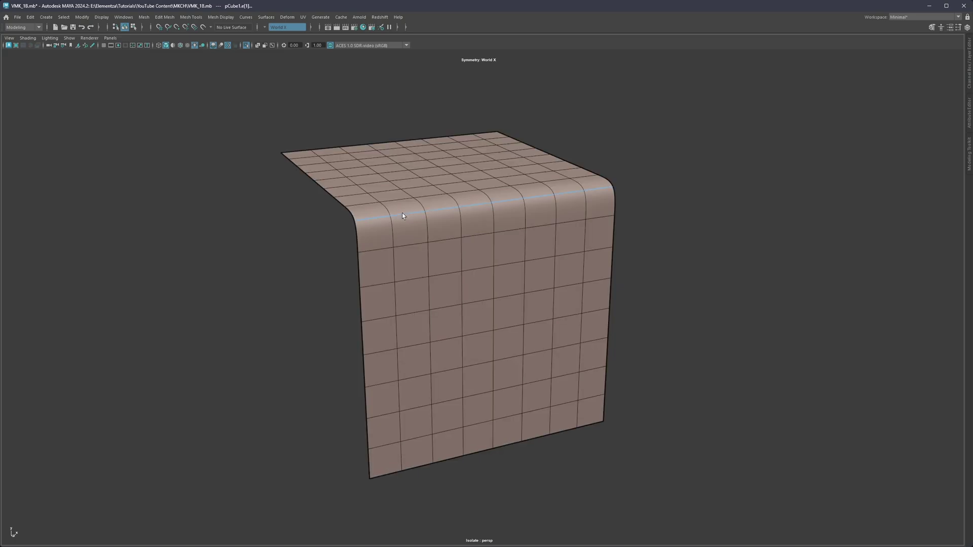
mouse_move(402, 213)
left_mouse_down("alt")
mouse_move(427, 214)
mouse_move(409, 230)
left_mouse_up("alt")
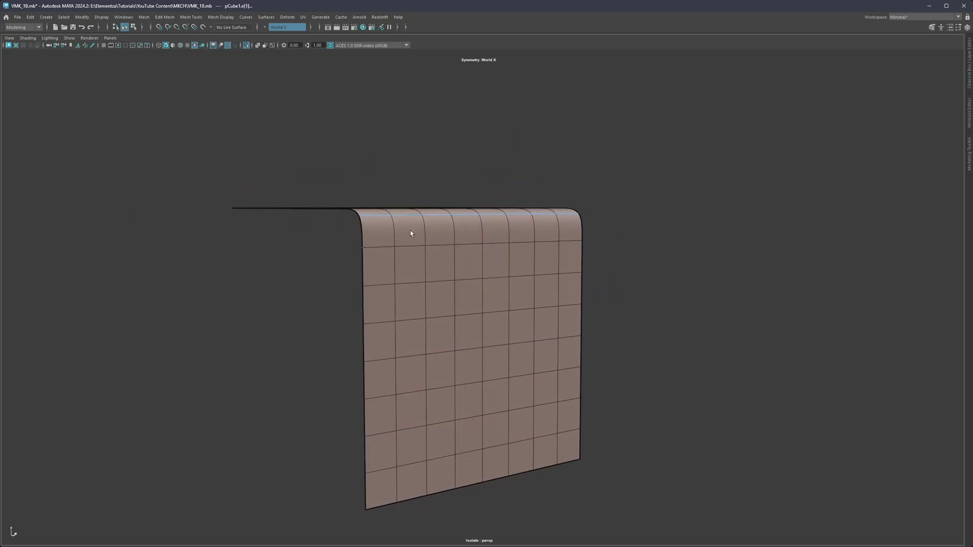
middle_click_drag(409, 230, 449, 274, "alt")
left_click_drag(449, 274, 300, 289, "alt")
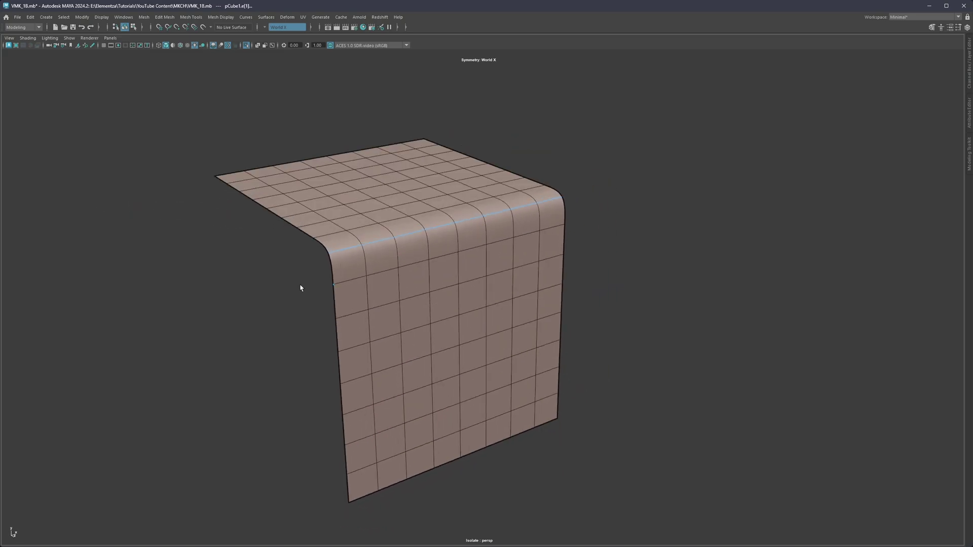
Clear the edge selection, show all objects again, and isolate the widely rounded piece
left_click(299, 289)
key("ctrl+1")
middle_click_drag(557, 247, 477, 264, "alt")
left_click(549, 229)
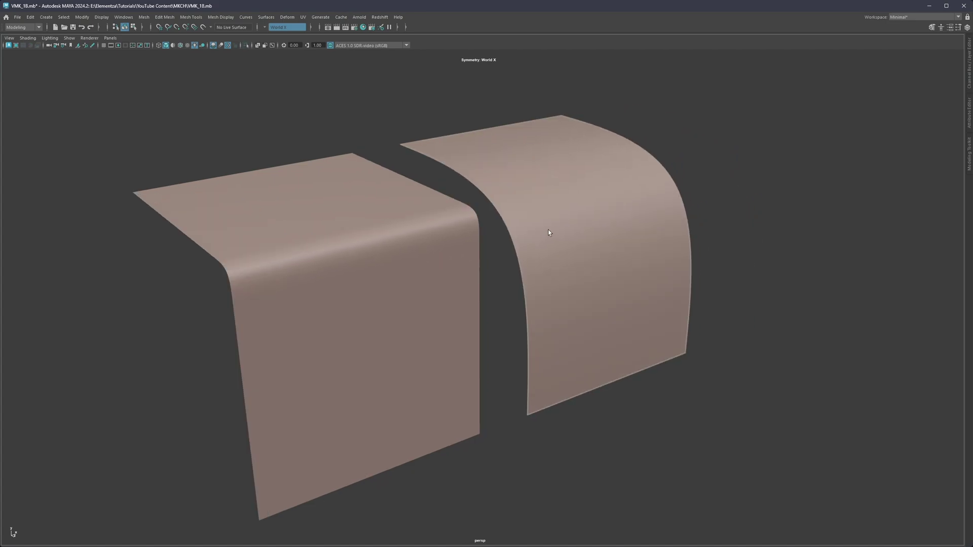
key("ctrl+1")
Examine the long side edges on both sides of the curved piece's middle edge
key("F10")
left_click(517, 245)
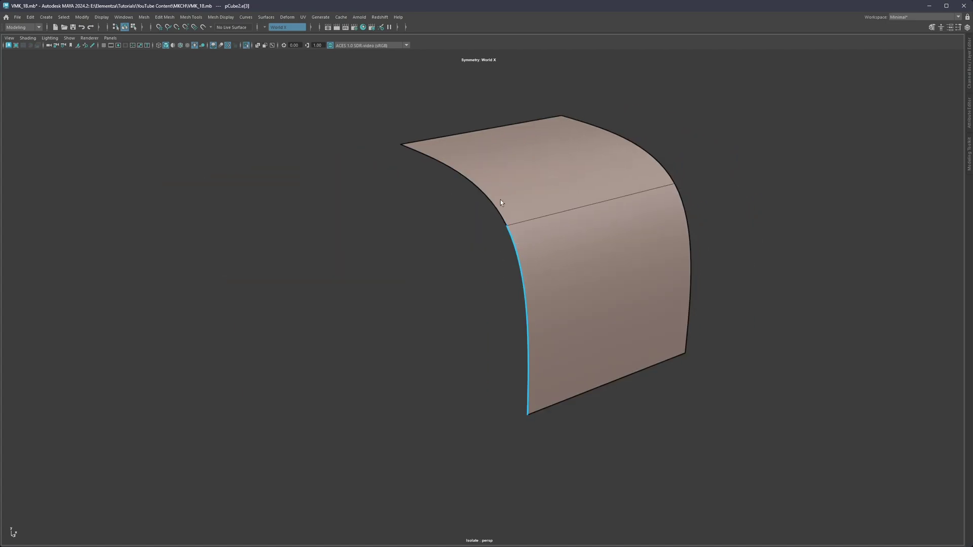
left_click(494, 202, "shift")
Try adding horizontal edge loops across the curved piece with the Multi-Cut tool
left_click_drag(537, 234, 515, 235, "alt")
right_click_drag(515, 236, 589, 211)
key("ctrl+shift+x")
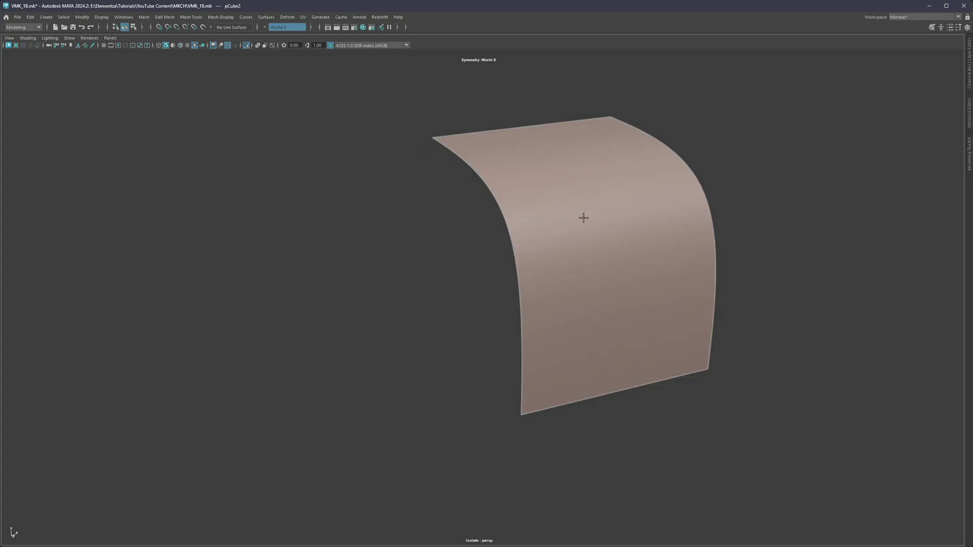
left_click(564, 287)
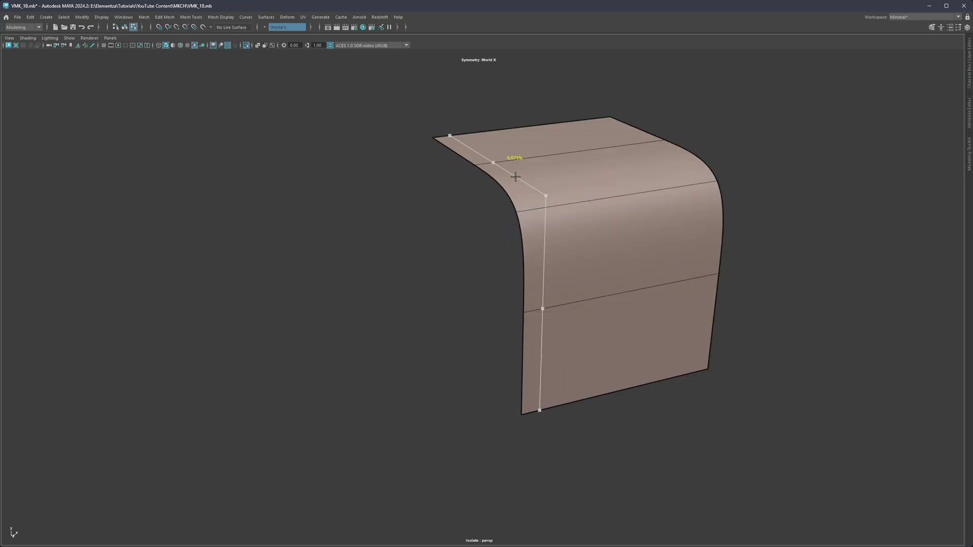
key("F8")
Smooth the curved piece three times with 1 division each for an even grid of quads
right_click_drag(585, 174, 570, 218, "shift")
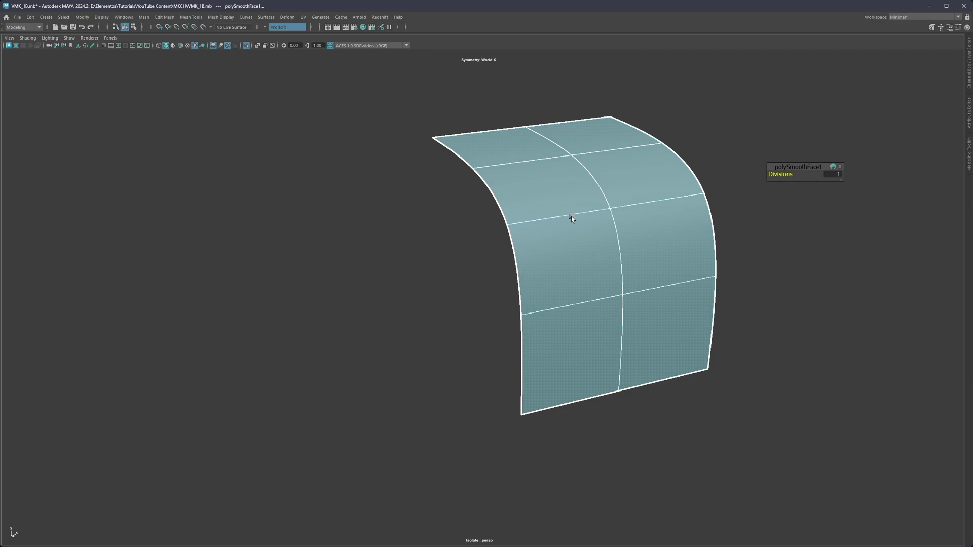
key("g")
key("g")
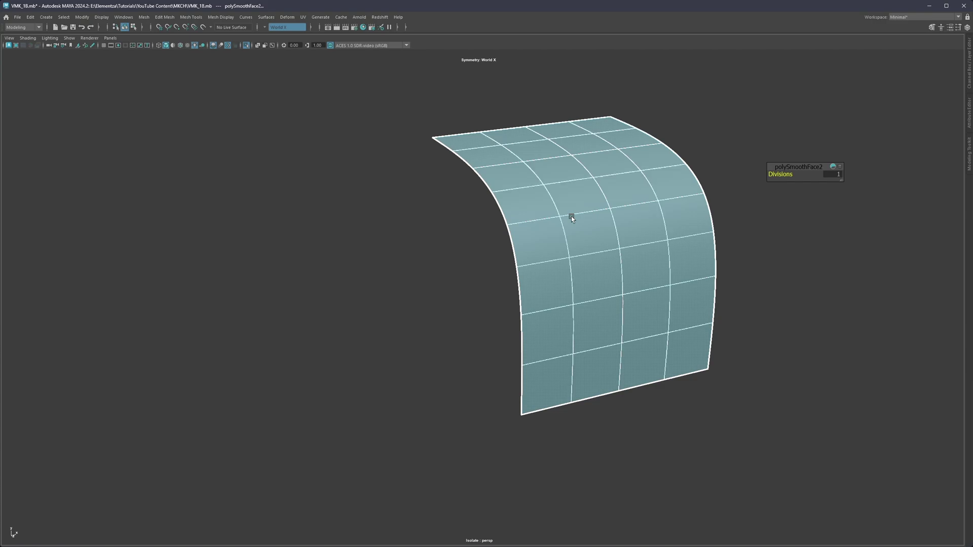
left_click_drag(552, 211, 584, 200, "alt")
left_click_drag(582, 199, 562, 210, "alt")
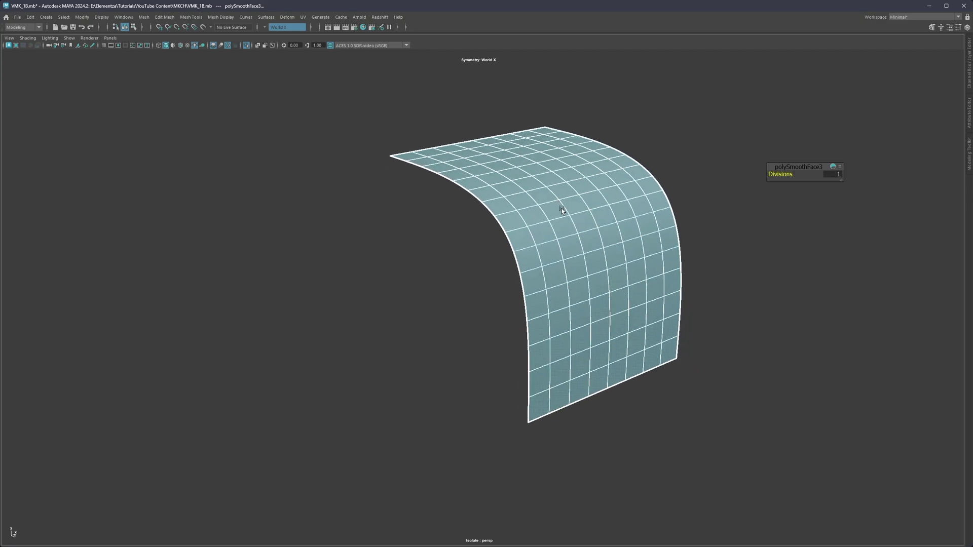
Show both pieces together and compare the wireframe of the tight-cornered mesh with that of the curved one
key("q")
key("ctrl+1")
middle_click_drag(570, 230, 588, 227, "alt")
left_click_drag(608, 221, 597, 226, "alt")
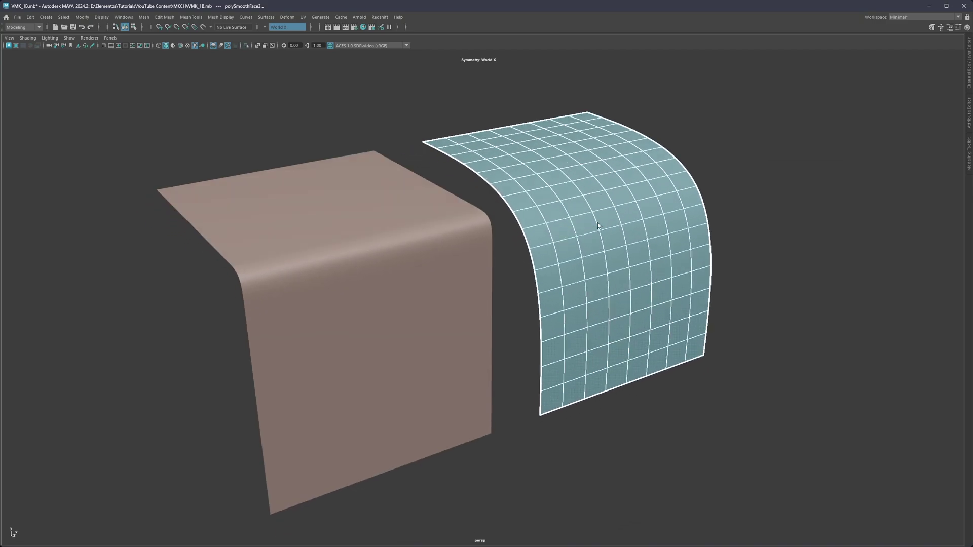
left_click(439, 259)
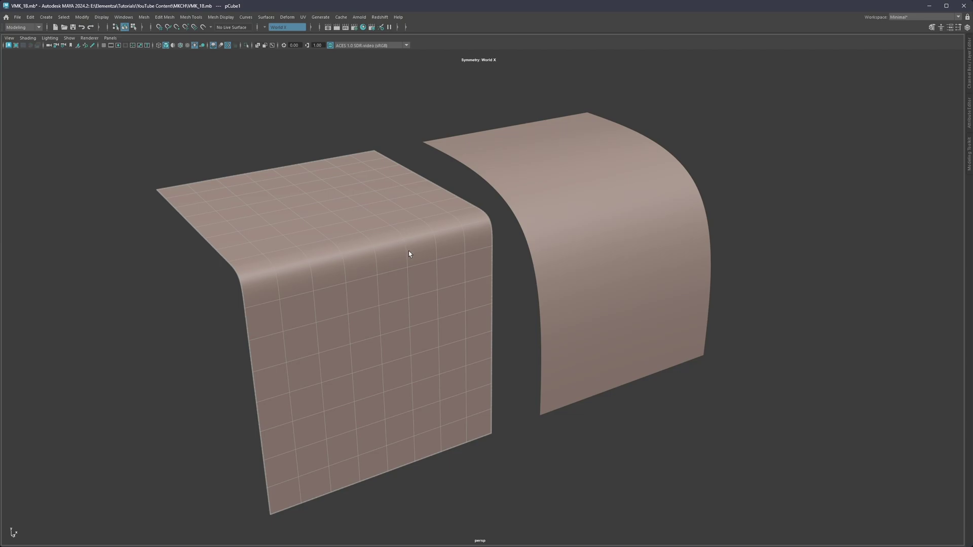
left_click(559, 209)
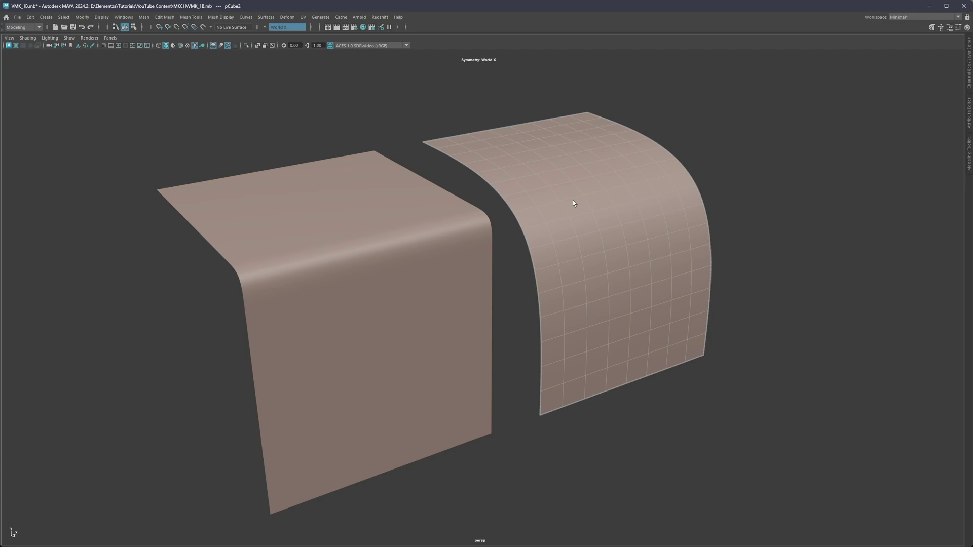
Isolate the tight-cornered mesh
left_click(427, 244)
key("f")
key("ctrl+1")
scroll(515, 282, "up", 5)
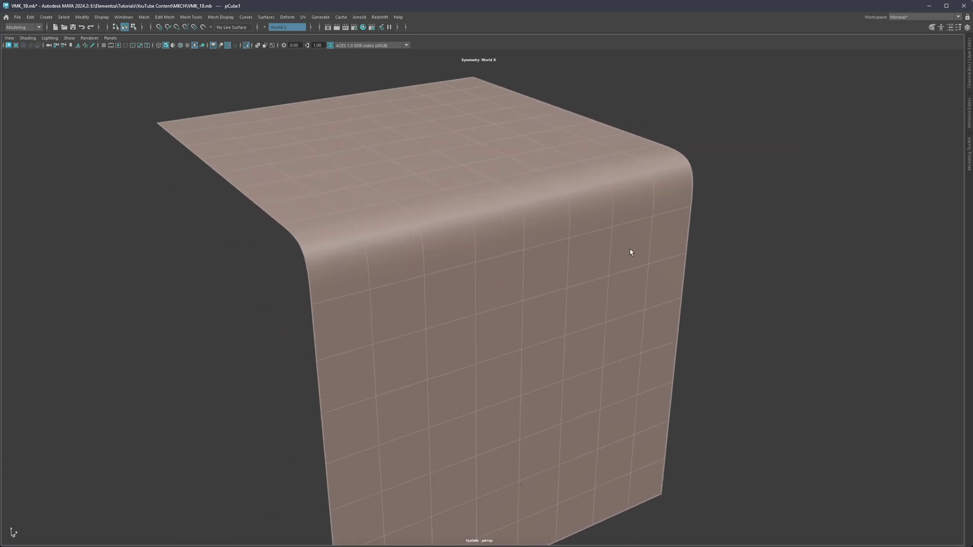
Examine the faces and edge loop at the rounded corner and a face farther down the front
key("F11")
left_click(509, 230)
key("F10")
double_click(478, 219)
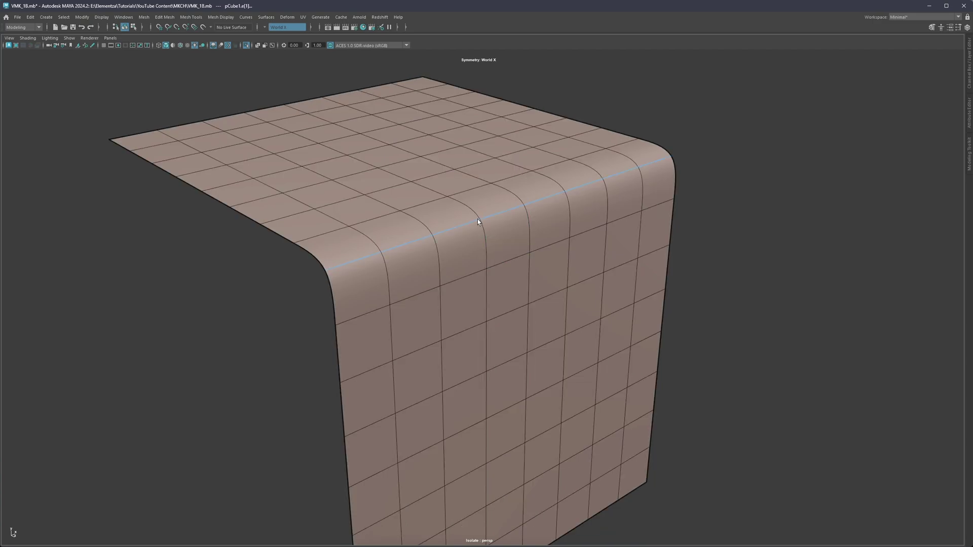
left_click_drag(478, 220, 444, 241, "alt")
key("ctrl+z")
key("ctrl+z")
key("ctrl+z")
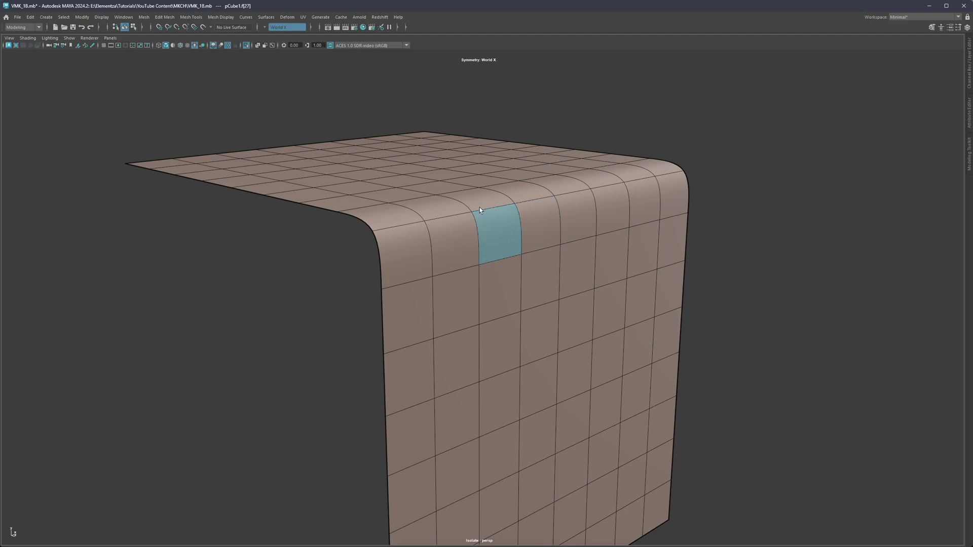
left_click(539, 319)
left_click_drag(533, 359, 541, 300, "alt")
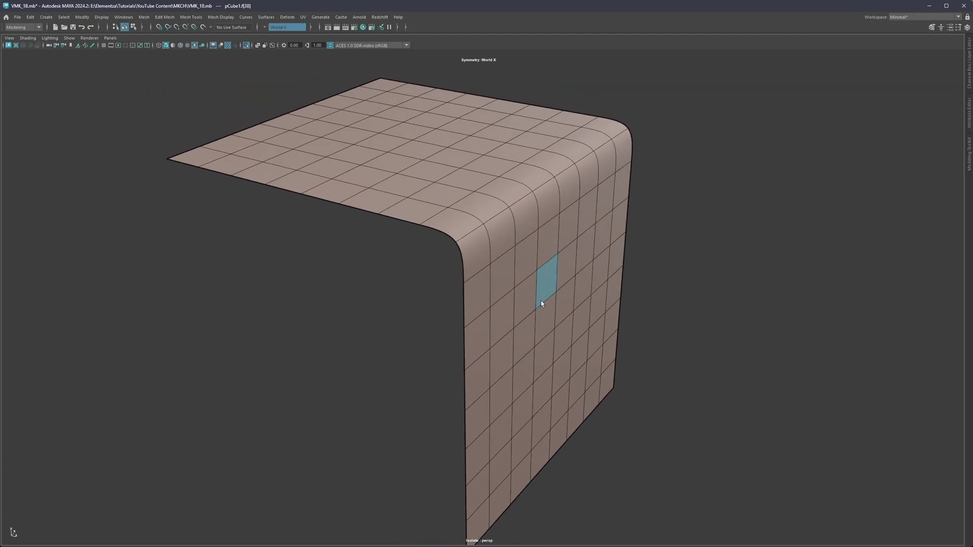
Delete the supporting edge loops on either side of the corner edge
key("F10")
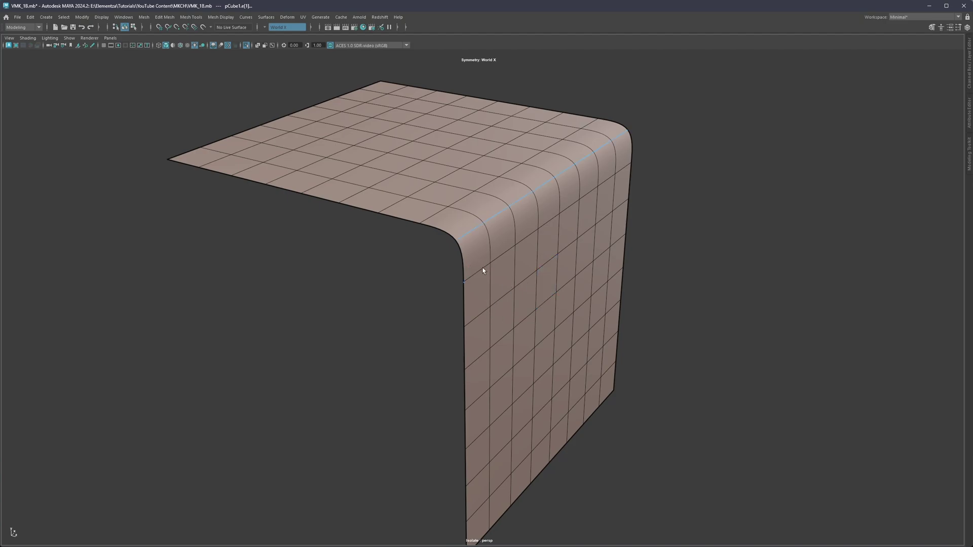
double_click(482, 267)
double_click(436, 210, "shift")
key("ctrl+Delete")
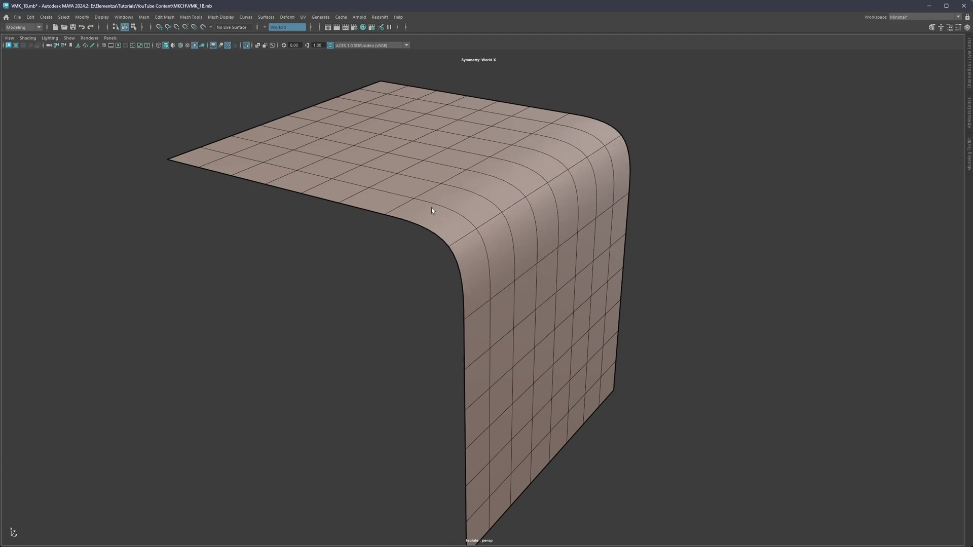
Delete every other edge loop running across the corner, from the top down the front
left_click_drag(432, 211, 425, 199, "alt")
scroll(456, 218, "down", 2)
middle_click_drag(495, 238, 474, 202, "alt")
left_click_drag(474, 202, 444, 280, "alt")
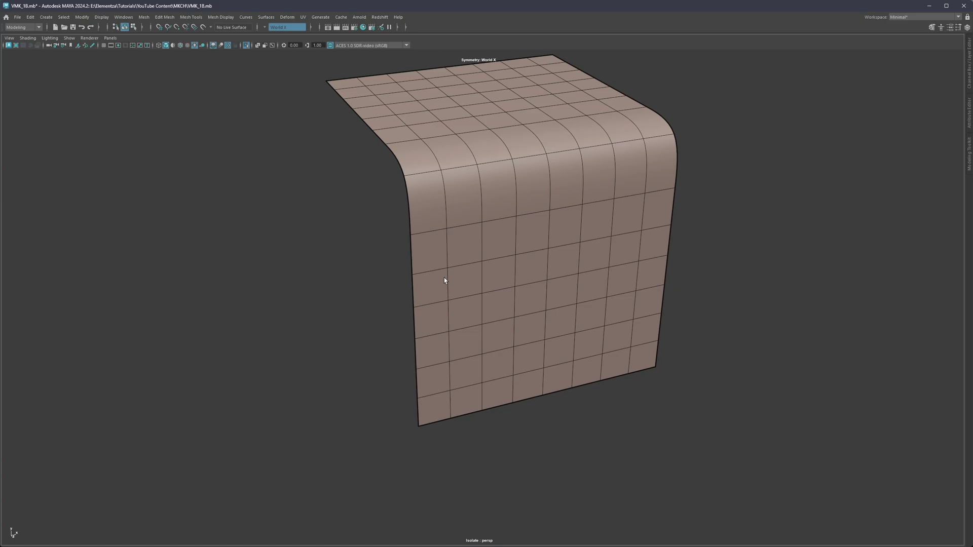
double_click(446, 243)
double_click(516, 239, "shift")
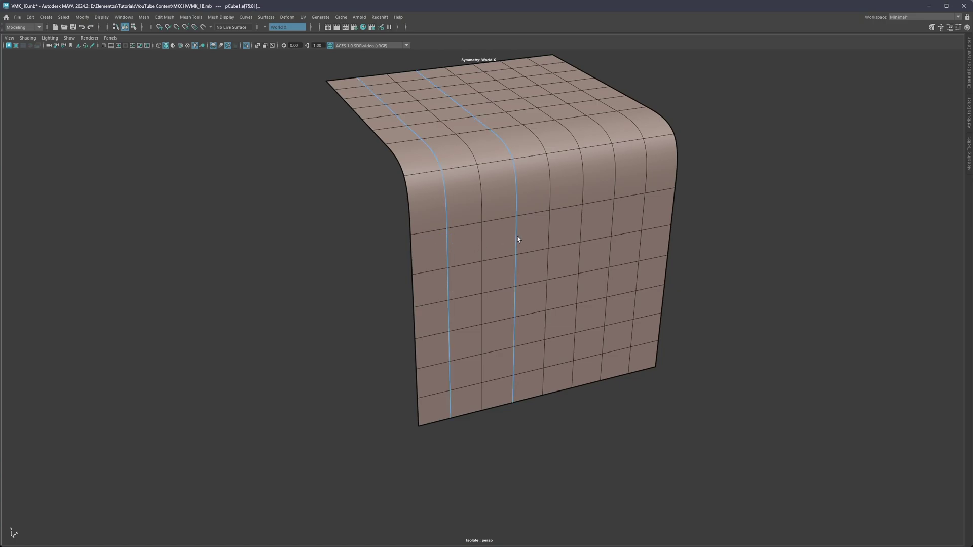
double_click(581, 228, "shift")
key("Delete")
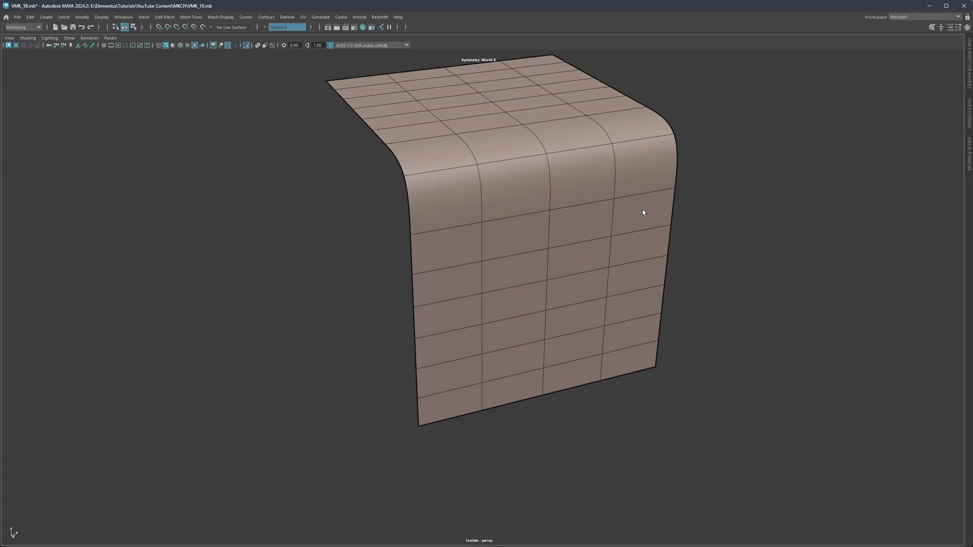
Delete every other horizontal edge loop on the front side for evenly proportioned quads
double_click(591, 241)
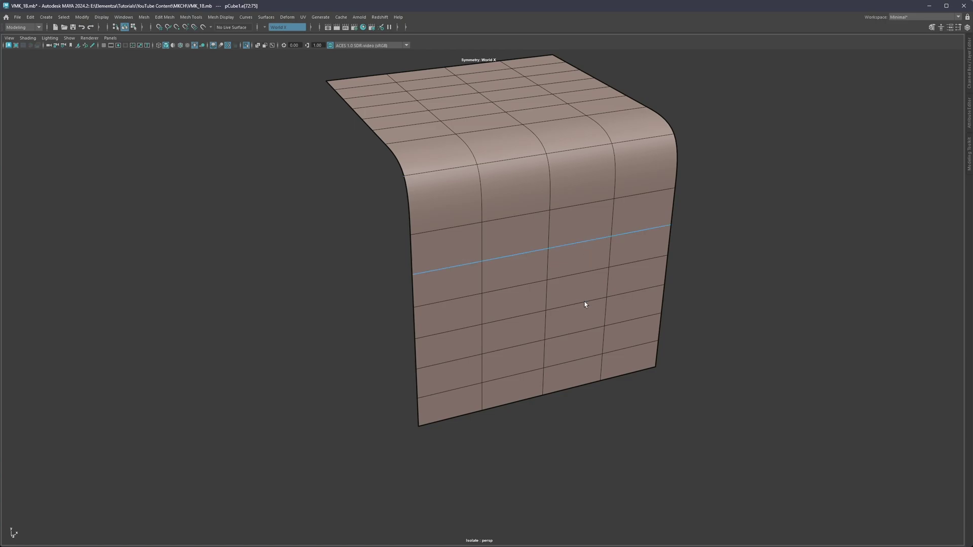
double_click(584, 302, "shift")
double_click(584, 359, "shift")
key("Delete")
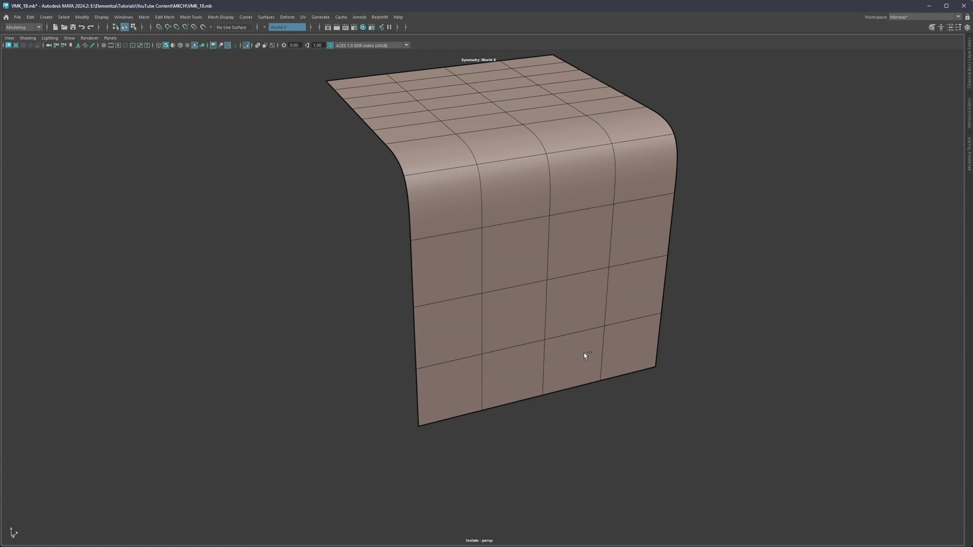
Delete every other edge loop parallel to the corner on the top side to match the front
left_click_drag(495, 181, 491, 222, "alt")
double_click(488, 213)
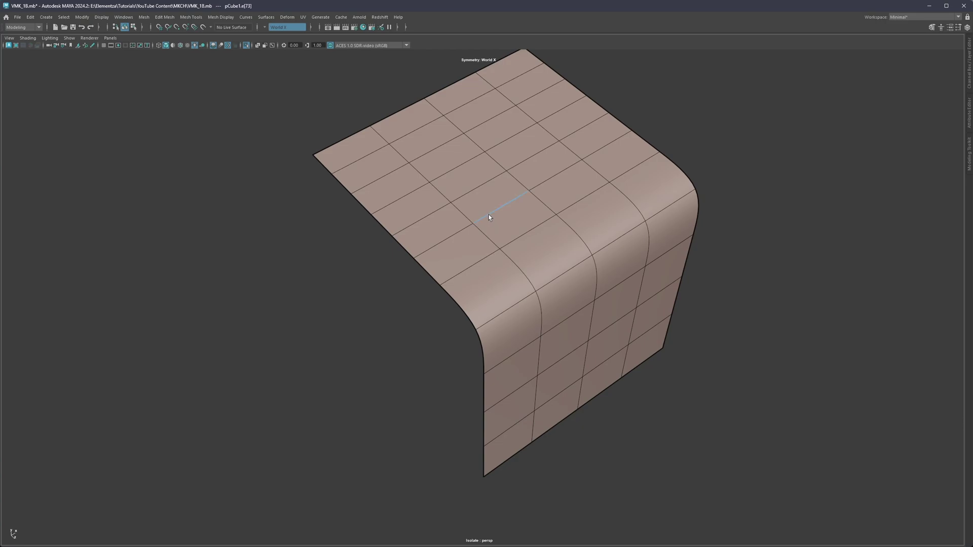
double_click(465, 163, "shift")
key("Delete")
left_click_drag(433, 126, 519, 216, "alt")
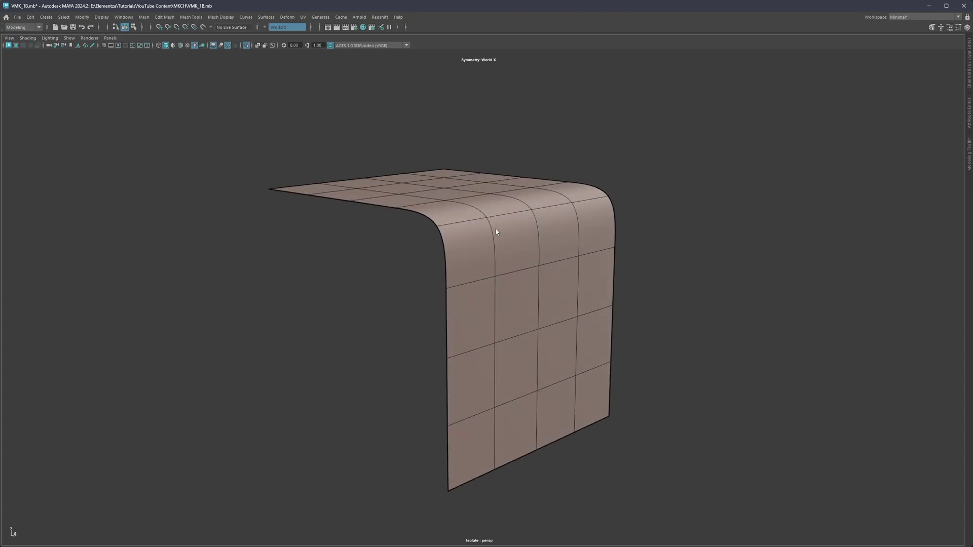
Turn off the smooth preview and examine the faces meeting at the corner edge in the cage
key("1")
left_click(522, 233)
left_click(498, 197, "shift")
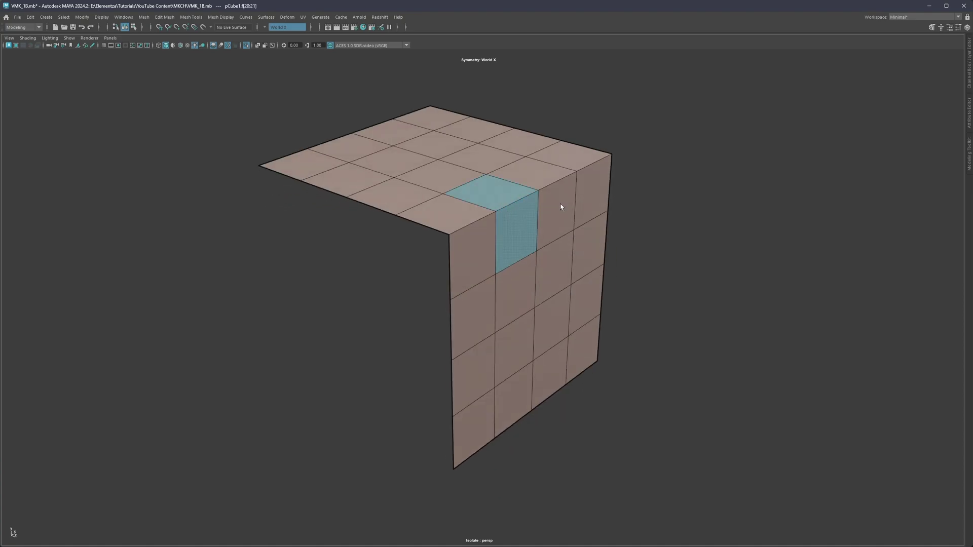
left_click_drag(560, 207, 547, 204, "alt")
left_click(548, 204)
left_click(539, 177)
left_click(499, 197)
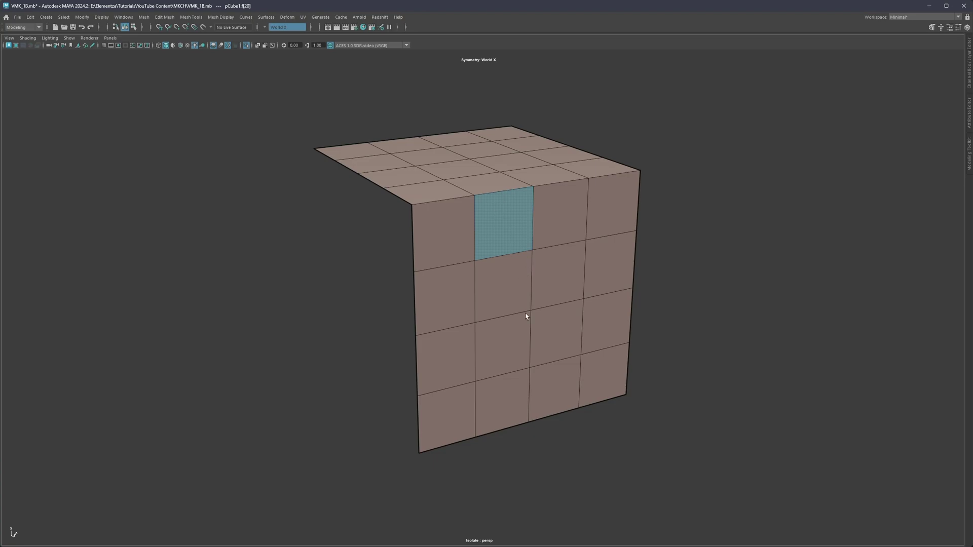
Compare the sizes of individual faces across the front and top of the unsmoothed cage
left_click(512, 340)
left_click(600, 327)
left_click(512, 350)
left_click(512, 233)
left_click_drag(380, 187, 433, 211, "alt")
left_click(370, 154)
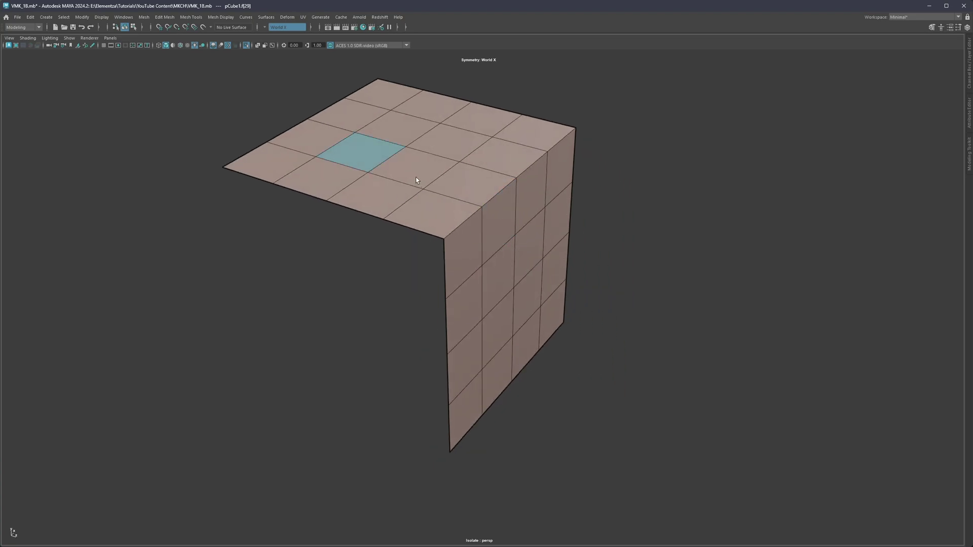
Preview the tight-cornered mesh smoothed in object mode and bring the second mesh back beside it for comparison
key("3")
mouse_move(495, 245)
left_mouse_down("alt")
mouse_move(454, 265)
mouse_move(508, 257)
left_mouse_up("alt")
key("F8")
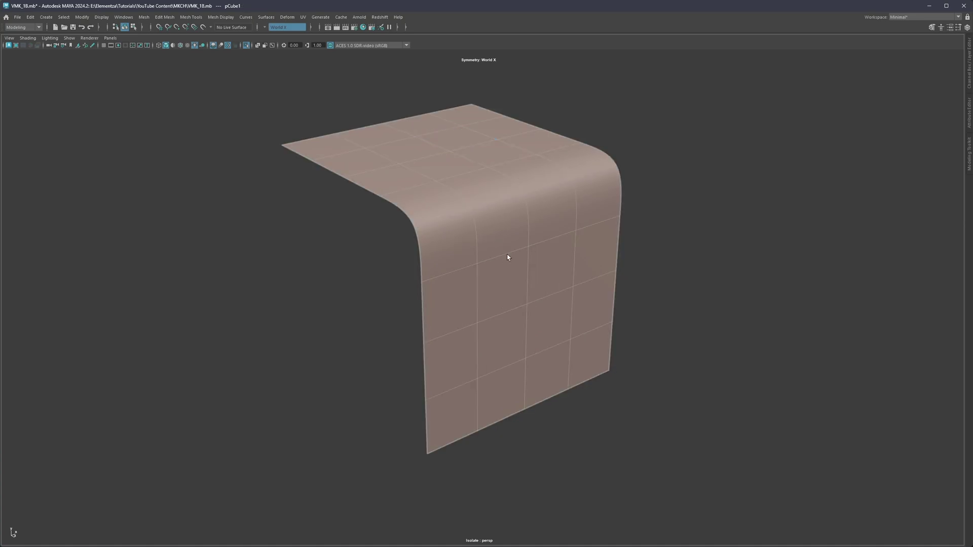
middle_click_drag(705, 191, 548, 234, "alt")
key("ctrl+1")
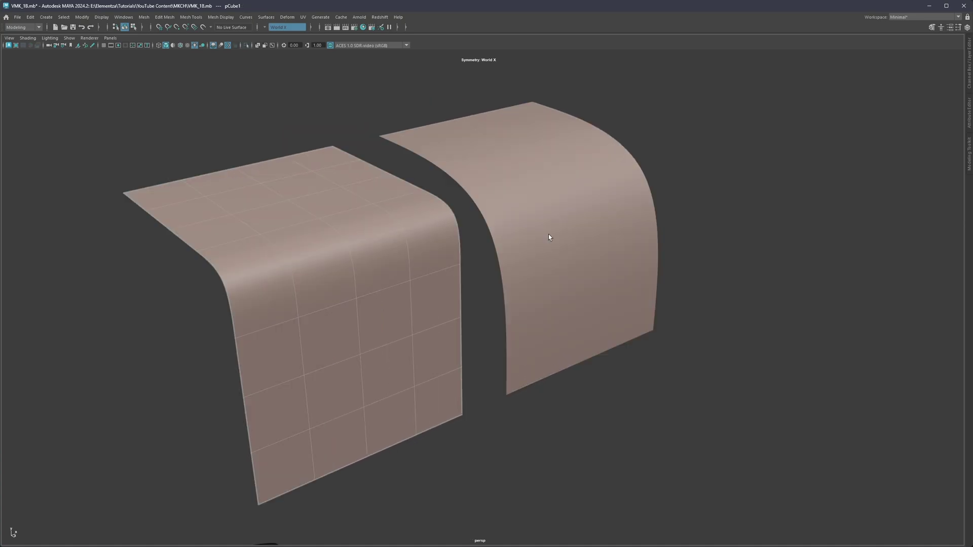
Isolate the mesh with the broad rounded corner
left_click(548, 234)
left_click_drag(548, 234, 525, 234, "alt")
key("ctrl+1")
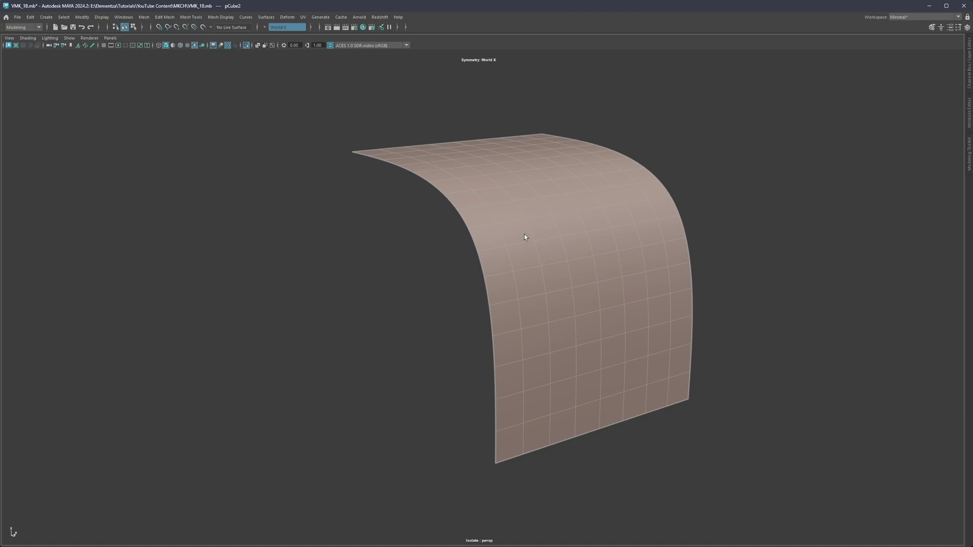
left_click_drag(532, 233, 503, 232, "alt")
Select a vertical strip of three faces on the front of the rounded mesh
right_click_drag(513, 276, 509, 225)
double_click(521, 230)
left_click_drag(520, 232, 520, 281, "alt")
left_click(519, 336)
left_click(518, 335)
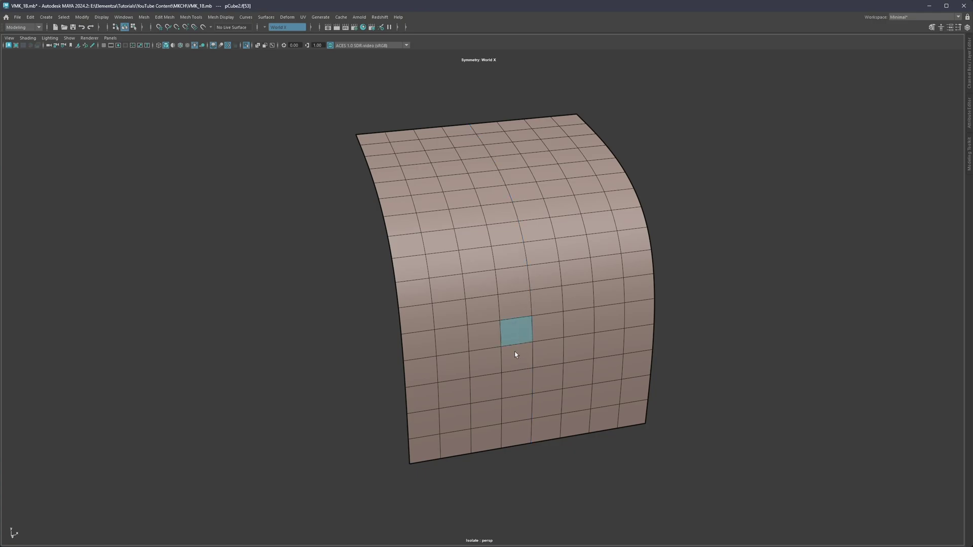
left_click_drag(515, 353, 512, 309, "alt")
left_click(516, 345, "shift")
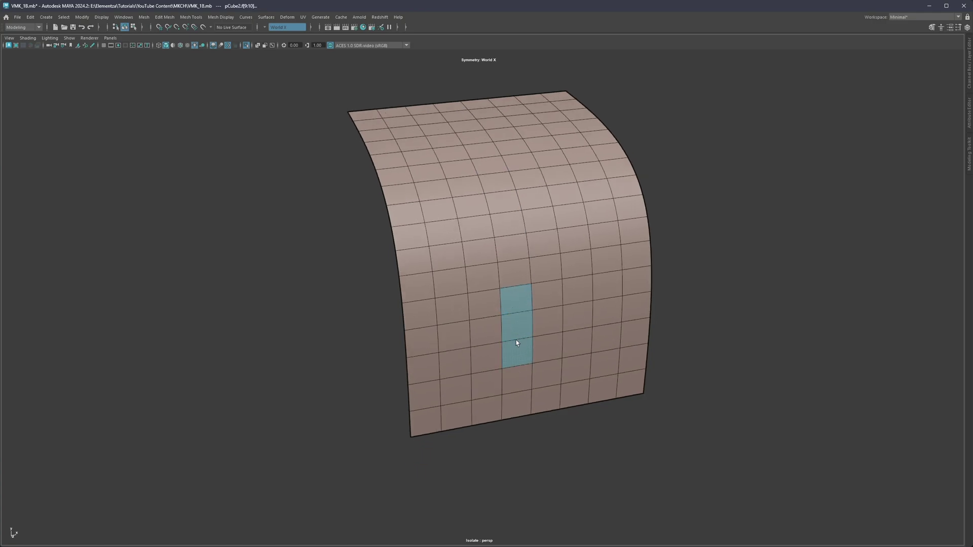
Insert edge loops inside the middle column of the rounded mesh to form a narrow strip
left_click(521, 307, "ctrl")
key("q")
key("1")
Extrude the narrow strip of front faces with an offset of 0.091 and delete the inset faces to open a slot
right_click_drag(522, 300, 527, 318)
left_click(528, 351)
double_click(526, 274, "shift")
key("ctrl+e")
left_click_drag(777, 189, 812, 194)
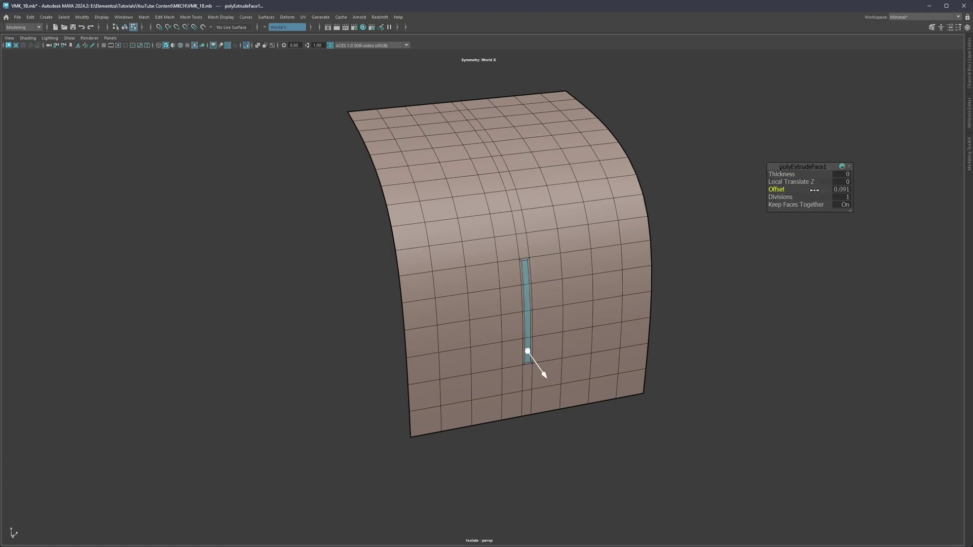
key("Delete")
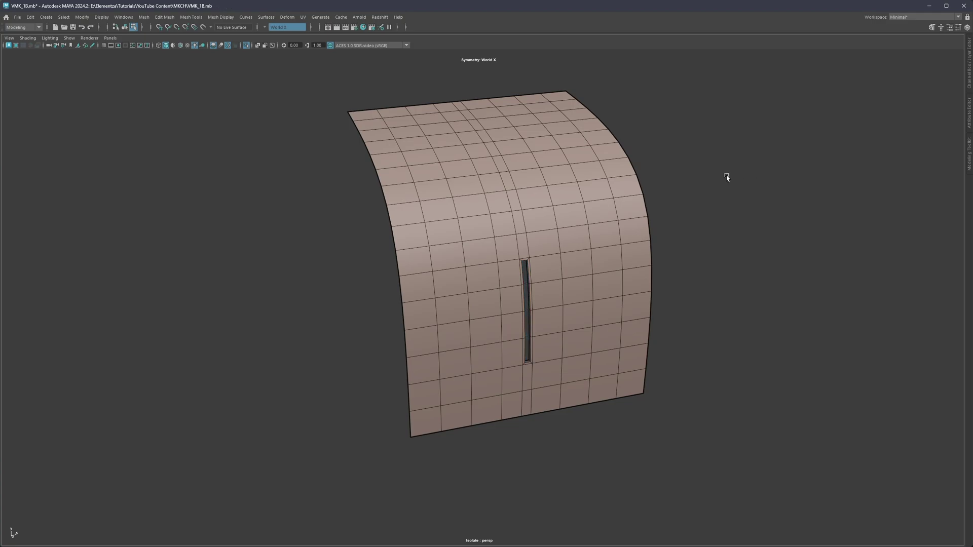
Inspect the narrow slot with the smooth preview on and return to the unsmoothed cage
key("F8")
left_click(707, 217)
right_click_drag(545, 284, 670, 244, "alt")
left_click(670, 243)
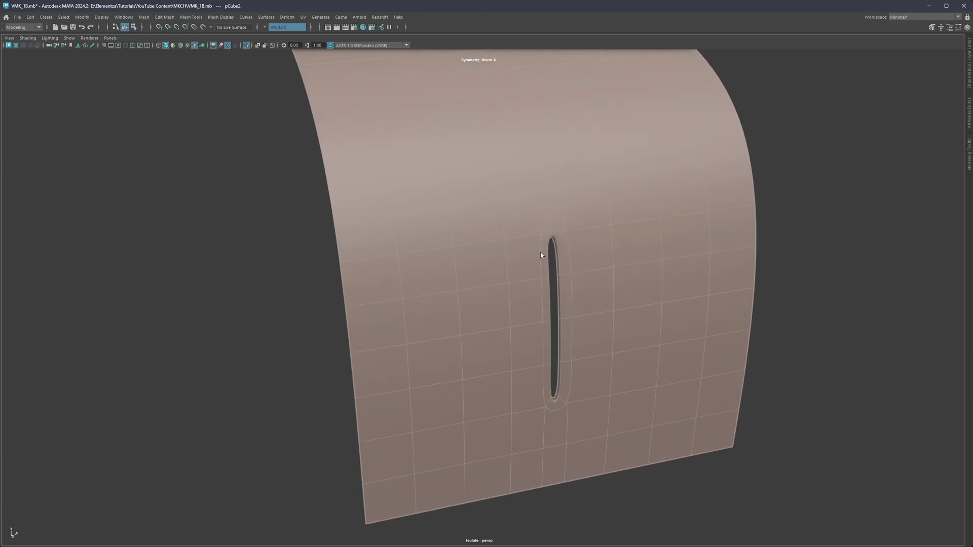
left_click_drag(542, 256, 548, 244, "alt")
key("1")
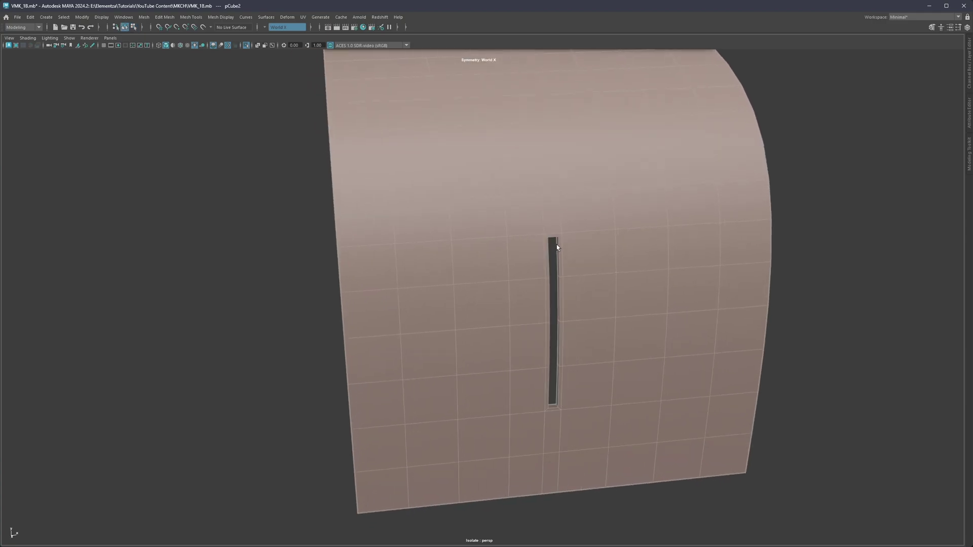
Try a horizontal edge loop near the slot's upper end, and undo it together with the slot and its added loops
key("ctrl+shift+x")
middle_click(559, 254, "ctrl")
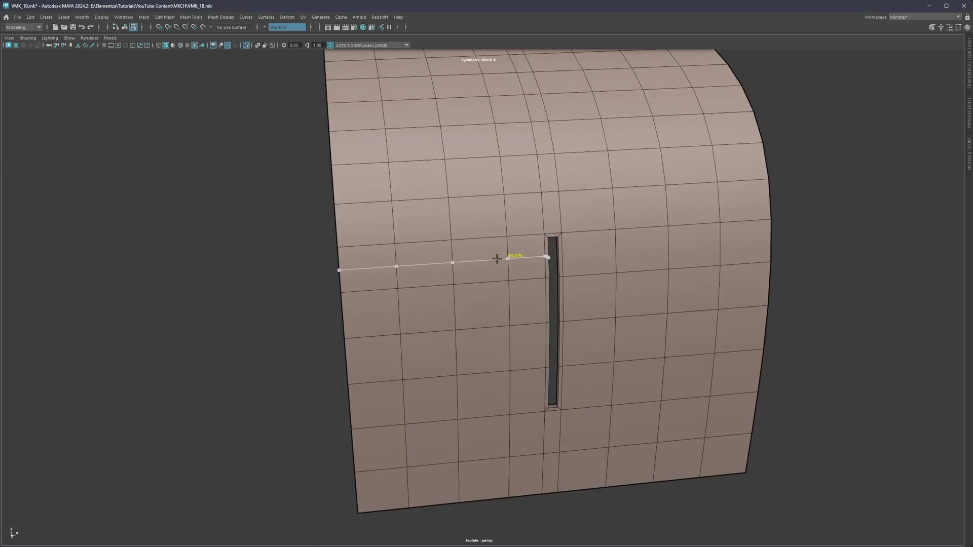
key("ctrl+z")
key("ctrl+z")
key("ctrl+z")
key("ctrl+z")
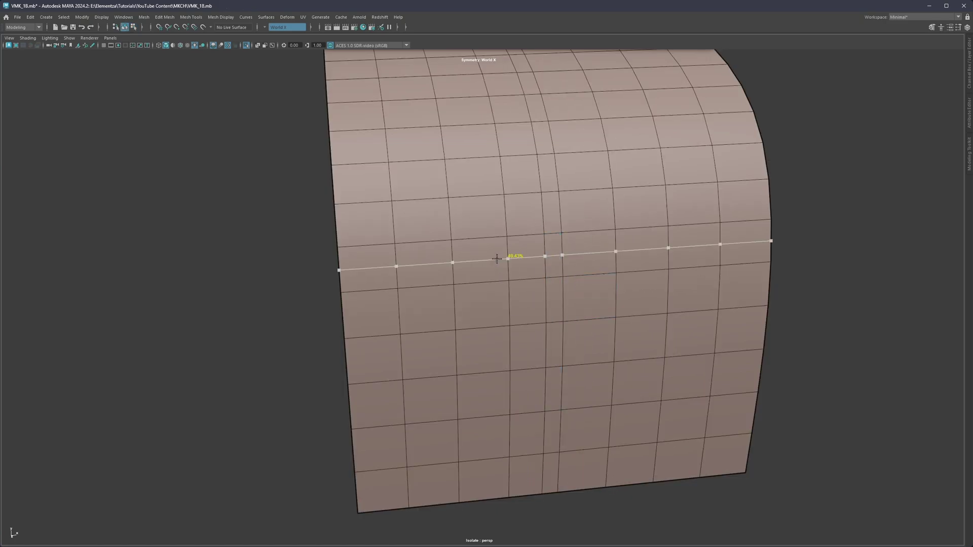
key("q")
right_click_drag(523, 288, 511, 239)
left_click_drag(511, 238, 524, 261, "alt")
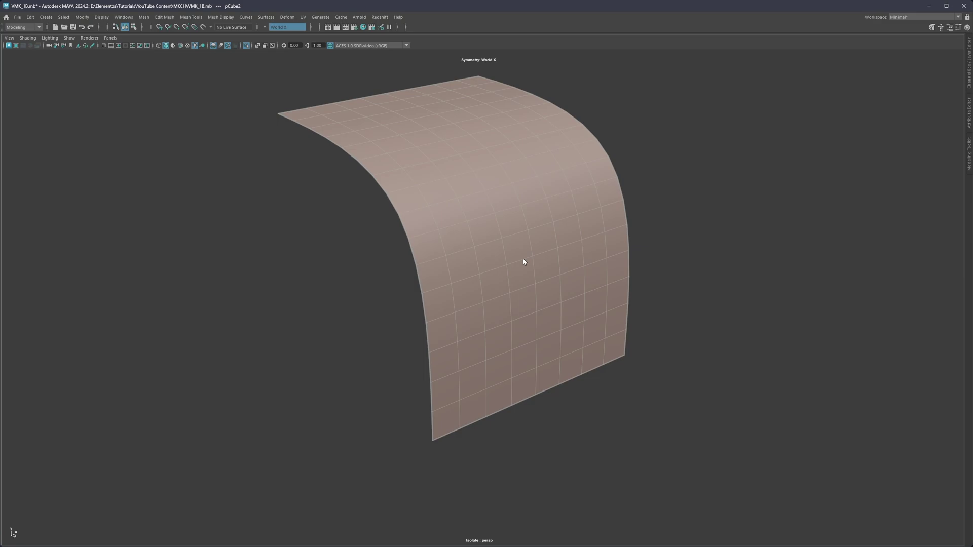
Apply Smooth to the rounded mesh and select a two-face-wide strip running over its curved corner
right_click_drag(516, 205, 514, 207, "shift")
left_click_drag(517, 205, 491, 321, "alt")
left_click(475, 180)
double_click(476, 329, "shift")
left_click(500, 326, "shift")
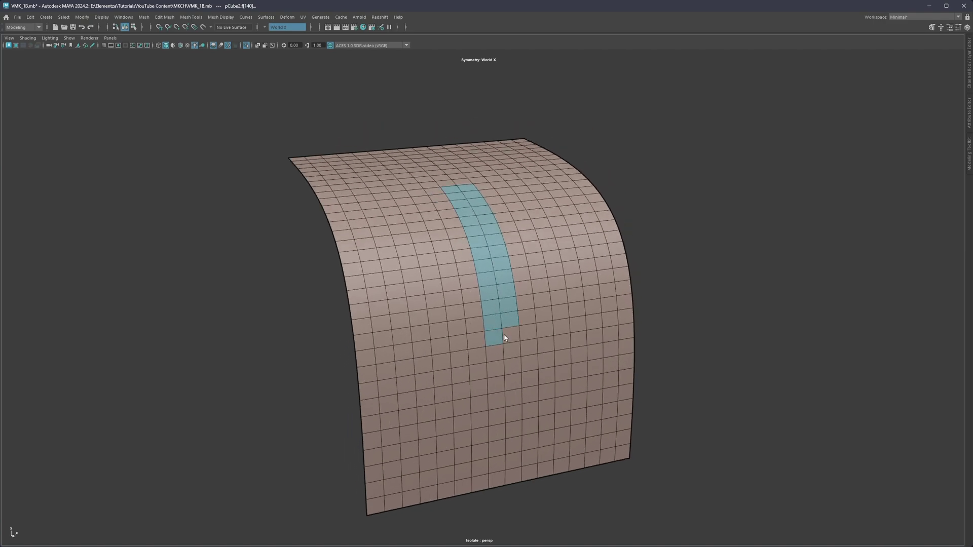
left_click_drag(485, 252, 496, 270, "alt")
left_click_drag(464, 209, 471, 200, "alt")
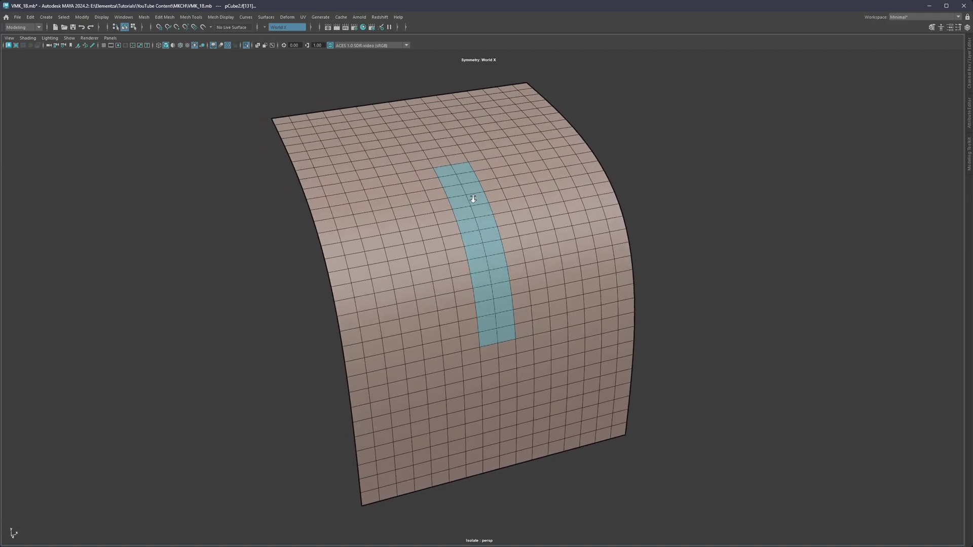
right_click_drag(471, 200, 485, 207, "alt")
middle_click_drag(485, 208, 482, 245, "alt")
key("ctrl+e")
left_click_drag(776, 189, 817, 186)
key("ctrl+z")
key("ctrl+z")
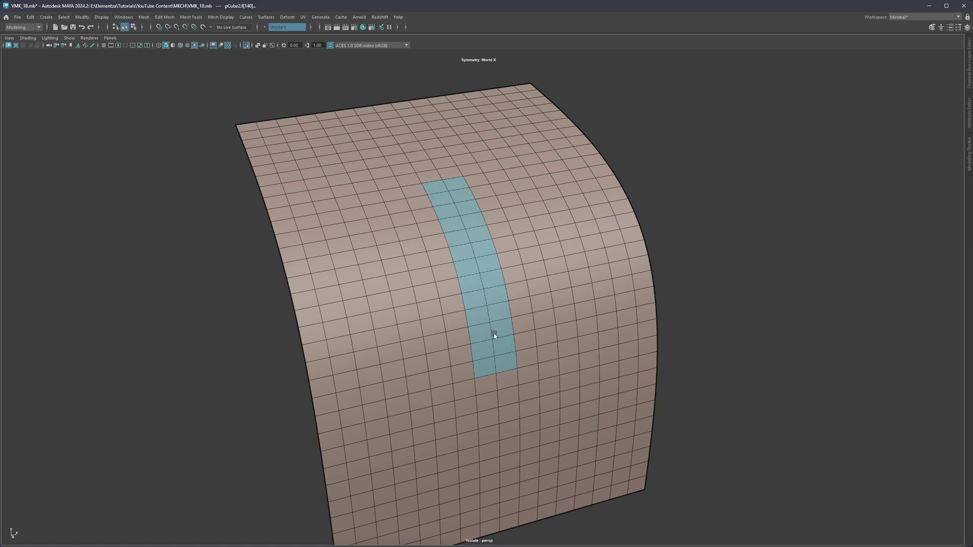
Extrude the two-face-wide strip with a small inward offset and delete the inset faces to cut a slot over the corner
left_click(504, 331, "ctrl")
left_click_drag(507, 319, 429, 135, "alt")
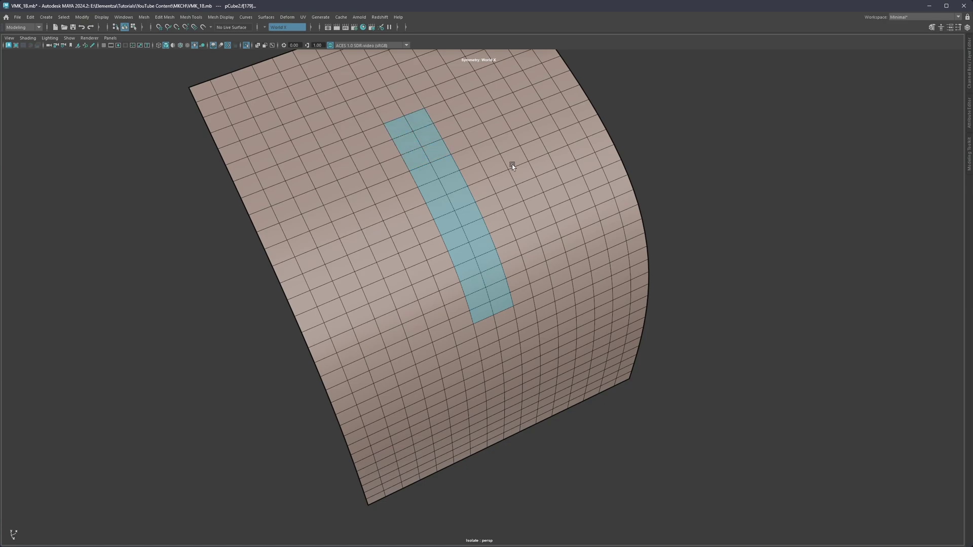
key("ctrl+e")
left_click_drag(777, 189, 822, 190)
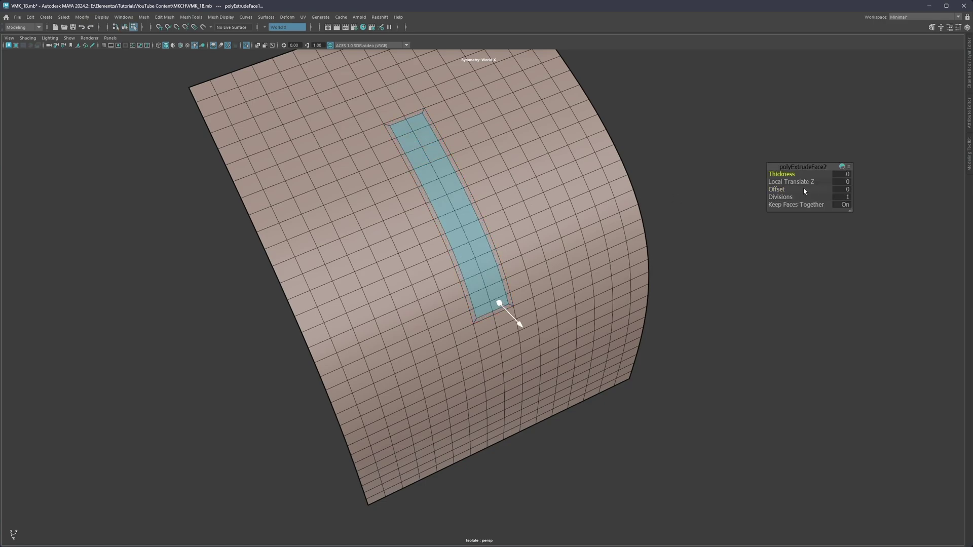
key("Delete")
Examine the slotted mesh with the smooth preview and wireframe on shaded turned on
key("F8")
key("3")
left_click_drag(660, 257, 573, 226, "alt")
right_click_drag(573, 225, 476, 233, "alt")
left_click_drag(476, 233, 482, 230, "alt")
key("alt+5")
middle_click_drag(539, 237, 567, 258, "alt")
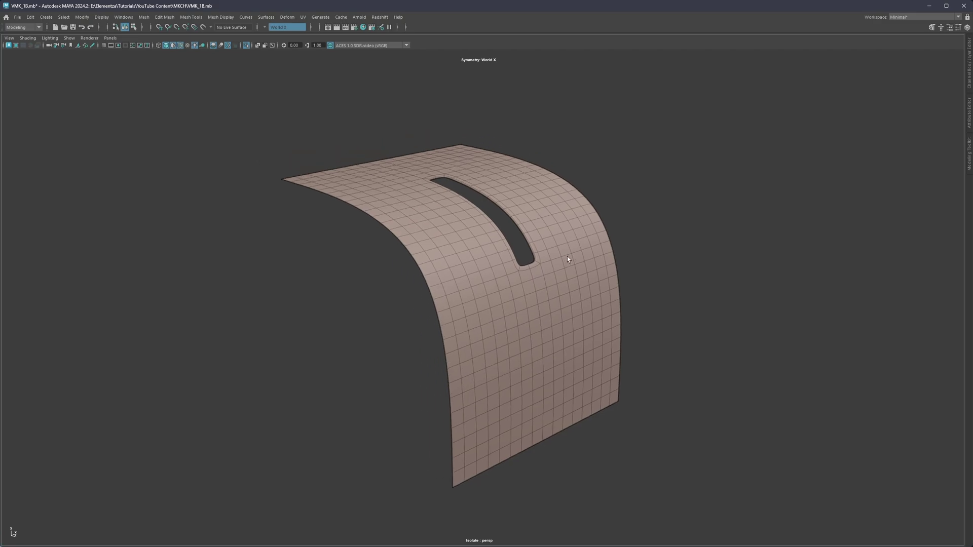
mouse_move(512, 256)
left_mouse_down("alt")
mouse_move(503, 251)
mouse_move(508, 273)
left_mouse_up("alt")
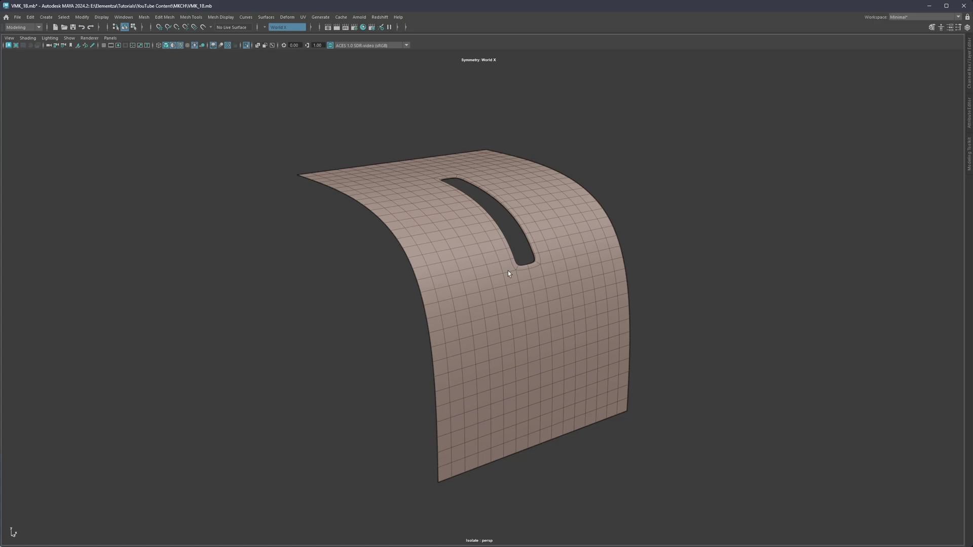
Show both meshes and compare the tight mesh's corner edge loop with the rounded mesh's curved border edges
key("ctrl+1")
left_click_drag(494, 283, 461, 279, "alt")
middle_click_drag(461, 279, 588, 261, "alt")
double_click(527, 224)
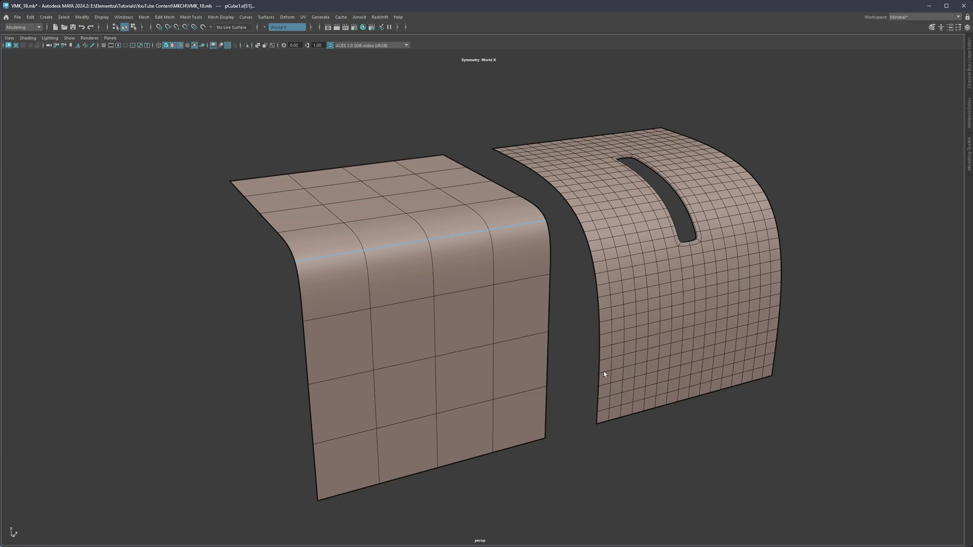
left_click(599, 419)
double_click(498, 153, "shift")
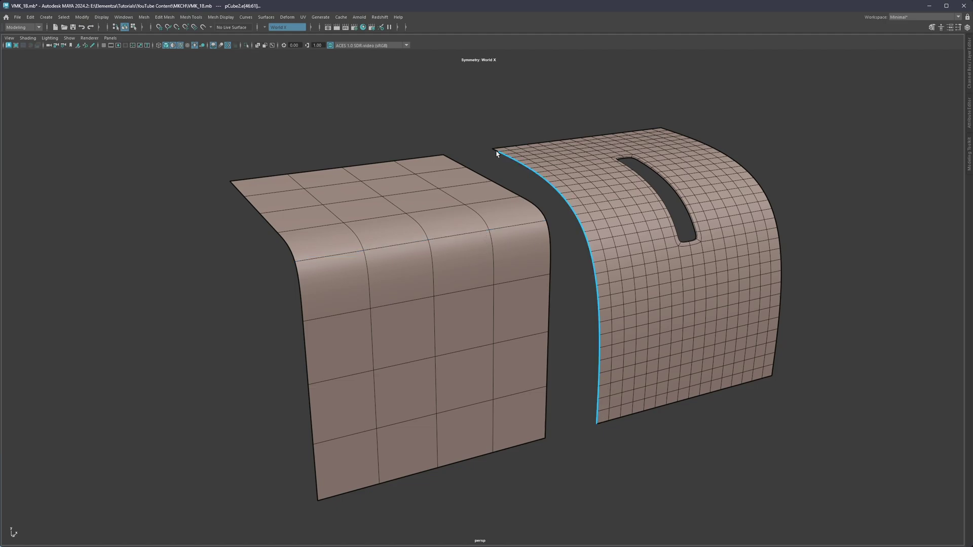
left_click(448, 305)
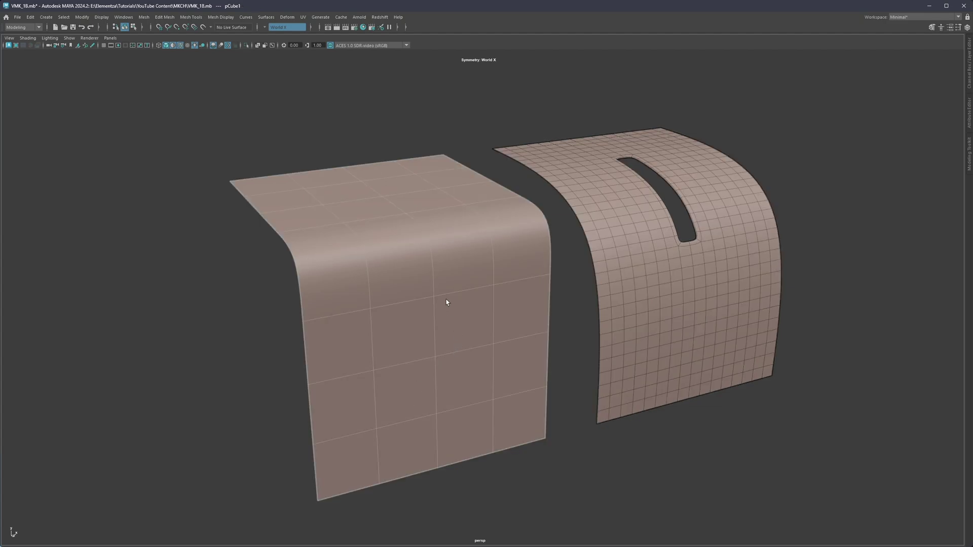
left_click(624, 247)
right_click(620, 216, "shift")
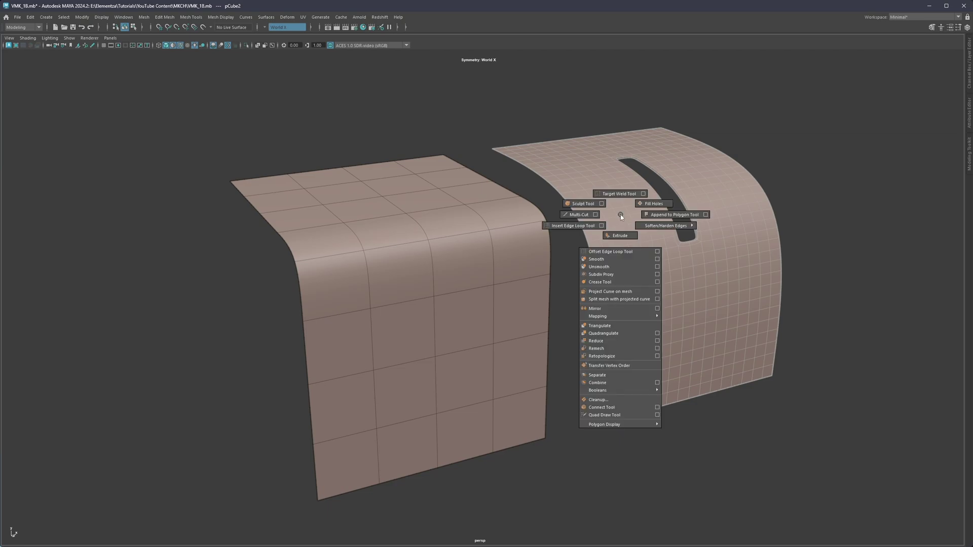
left_click(860, 289)
Isolate the tight-cornered mesh and apply Smooth with 1 division
left_click_drag(434, 302, 508, 255, "alt")
left_click(459, 258)
key("ctrl+1")
middle_click_drag(434, 239, 530, 221, "alt")
right_click_drag(529, 221, 556, 206, "alt")
left_click_drag(556, 206, 581, 249, "alt")
left_click(527, 232)
left_click(582, 239)
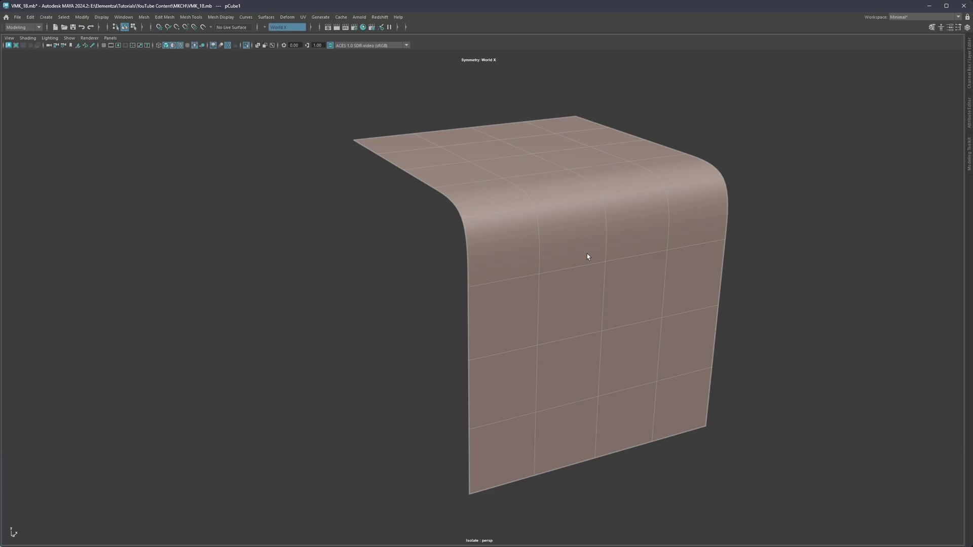
right_click_drag(563, 226, 555, 262, "shift")
left_click_drag(499, 244, 520, 245, "alt")
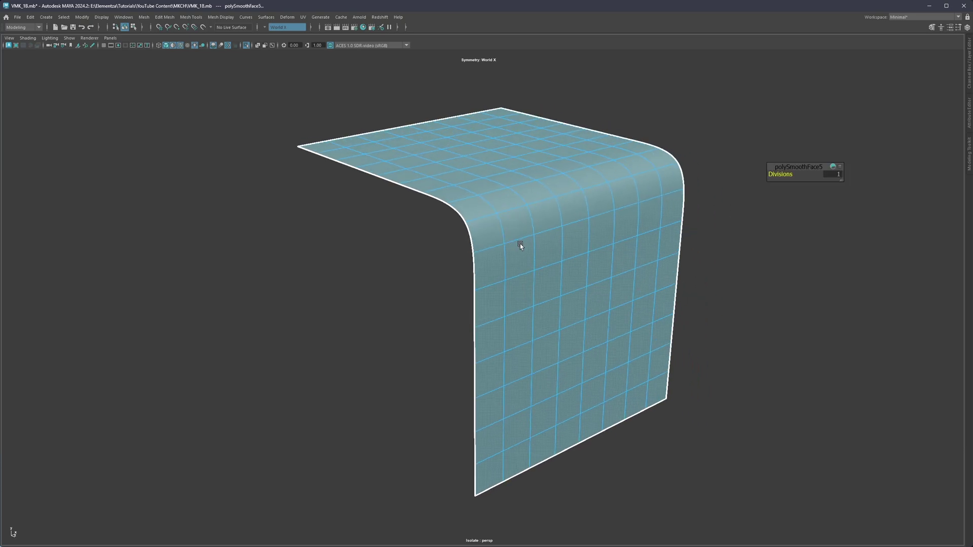
Repeat the Smooth on the tight-cornered mesh and undo that second pass
key("g")
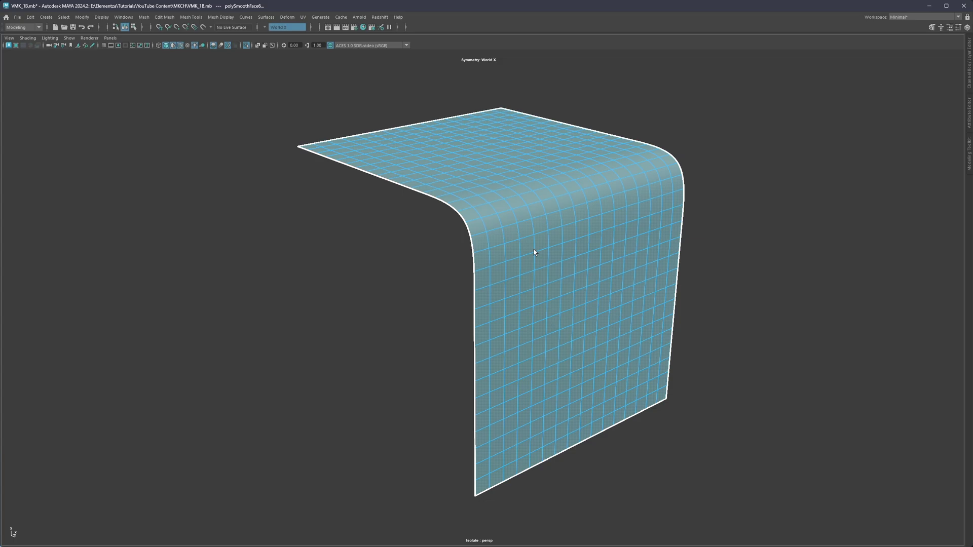
key("ctrl+z")
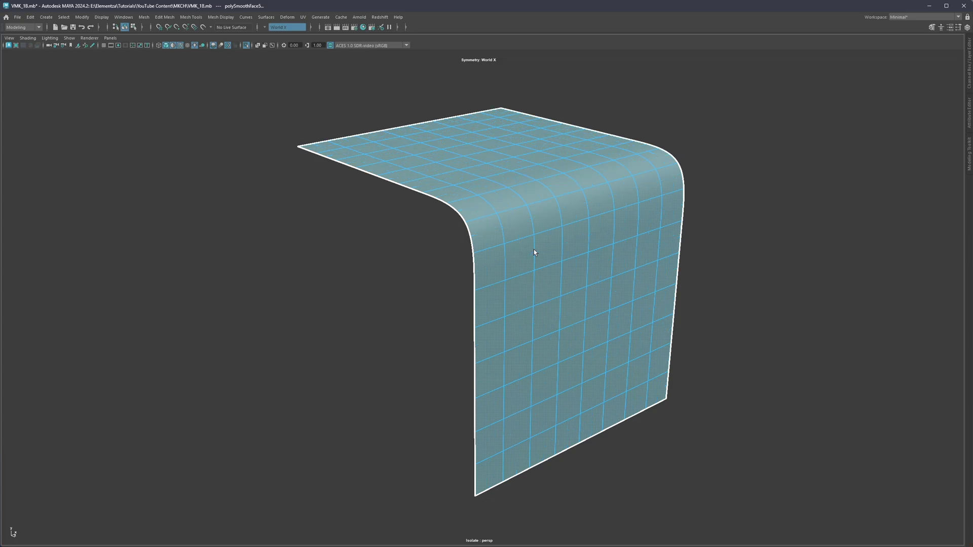
left_click_drag(484, 236, 494, 221, "alt")
Return to object mode, exit isolation and turn off the wireframe on shaded display
right_click_drag(474, 248, 492, 190)
left_click(474, 232)
key("ctrl+1")
left_click_drag(557, 221, 491, 231, "alt")
key("alt+5")
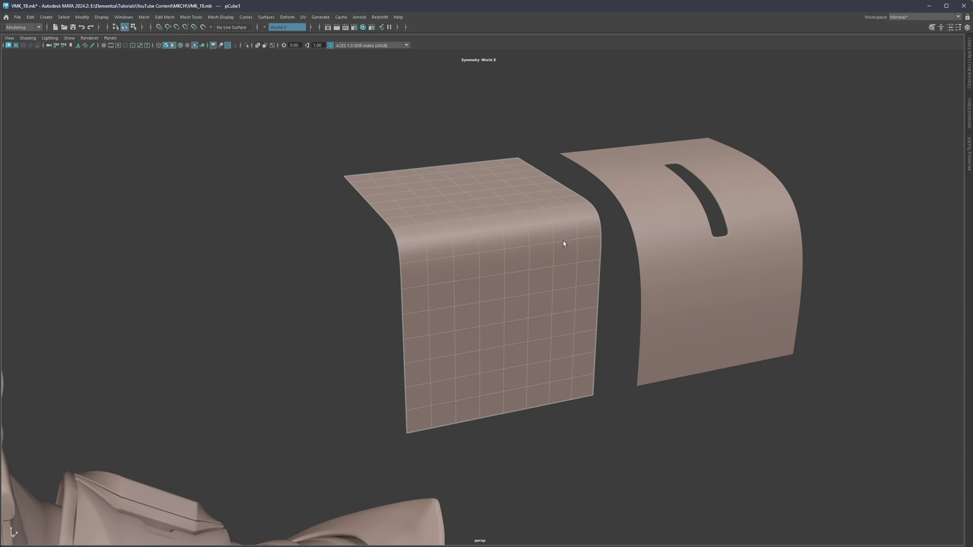
Delete the corner sample meshes beside the character
left_click_drag(563, 241, 562, 224, "alt")
left_click(673, 211)
key("Delete")
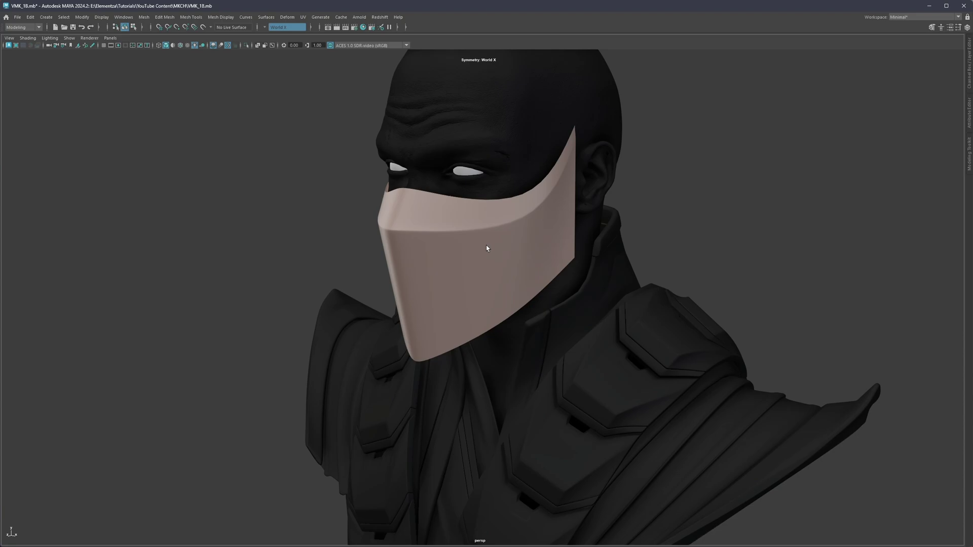
Isolate the character's face mask and try a Smooth with 1 division on it, undoing the result
left_click(486, 245)
key("ctrl+1")
left_click_drag(486, 245, 459, 235, "alt")
right_click_drag(460, 235, 451, 277, "shift")
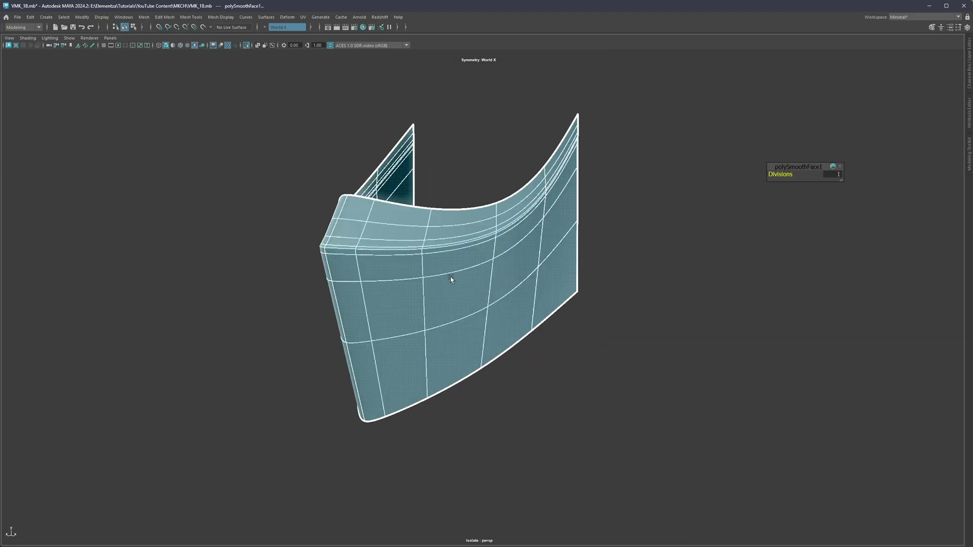
left_click(623, 320)
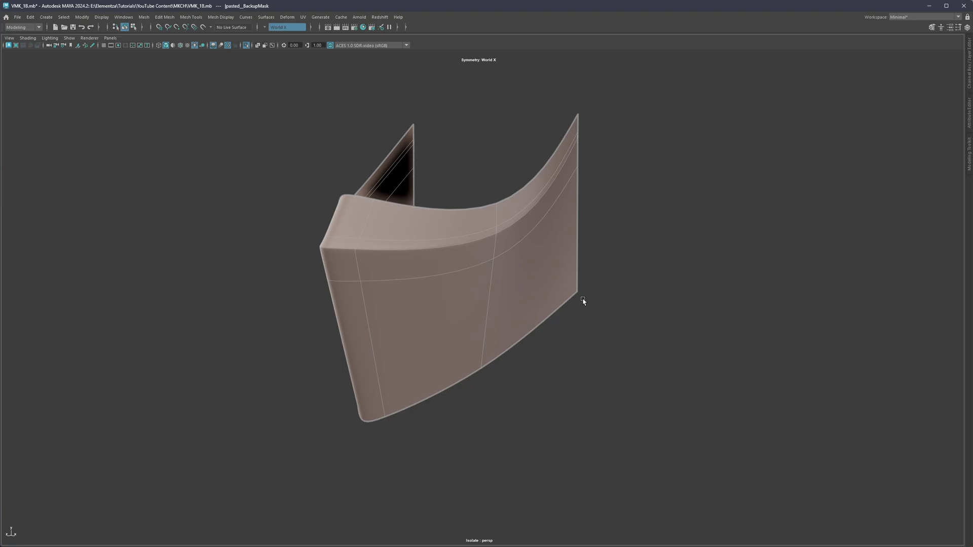
Turn off the mask's smooth preview and insert support edge loops tight beside the cheek corner and front corner edges
key("1")
left_click_drag(526, 284, 547, 281, "alt")
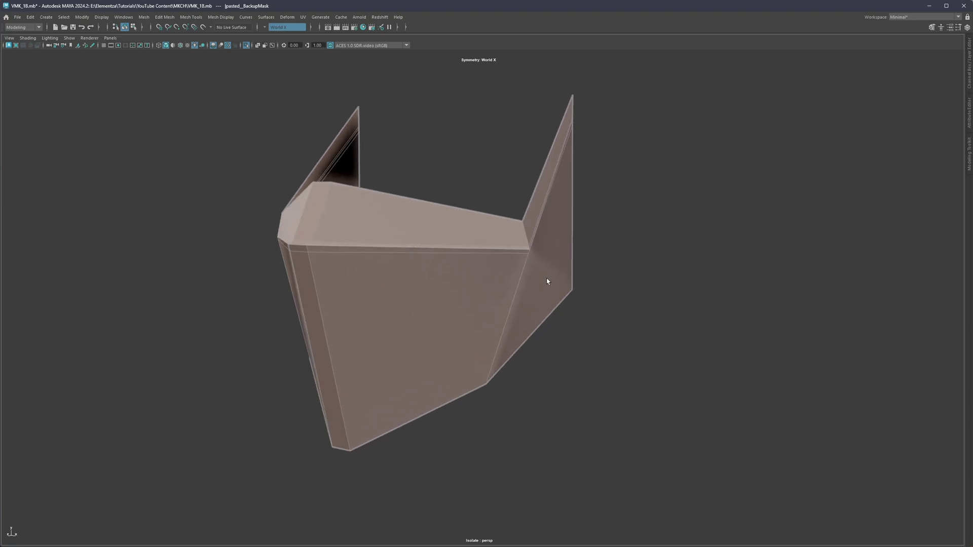
key("ctrl+shift+x")
left_click(524, 251, "ctrl")
left_click(535, 232, "ctrl")
left_click(313, 248)
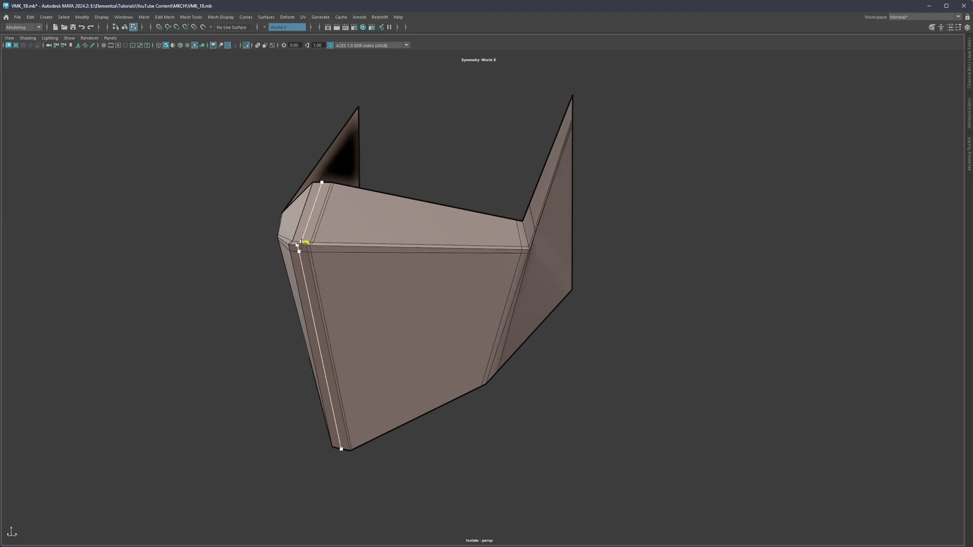
Insert centred edge loops across the mask's front, top and side panels to build a more even quad grid
middle_click(439, 245, "ctrl")
middle_click(457, 249, "ctrl")
middle_click(371, 262, "ctrl")
middle_click(374, 209, "ctrl")
middle_click(378, 342, "ctrl")
middle_click(373, 299, "ctrl")
middle_click(422, 375, "ctrl")
middle_click(541, 282, "ctrl")
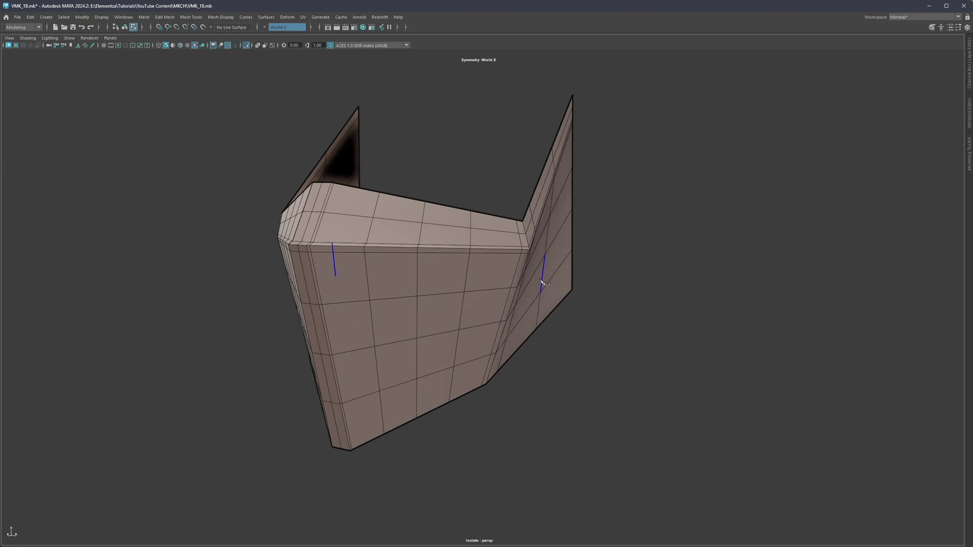
Preview the mask smoothed in object mode and inspect how its corners hold with the added loops
left_click_drag(583, 243, 558, 241, "alt")
key("q")
key("3")
key("F8")
left_click(631, 321)
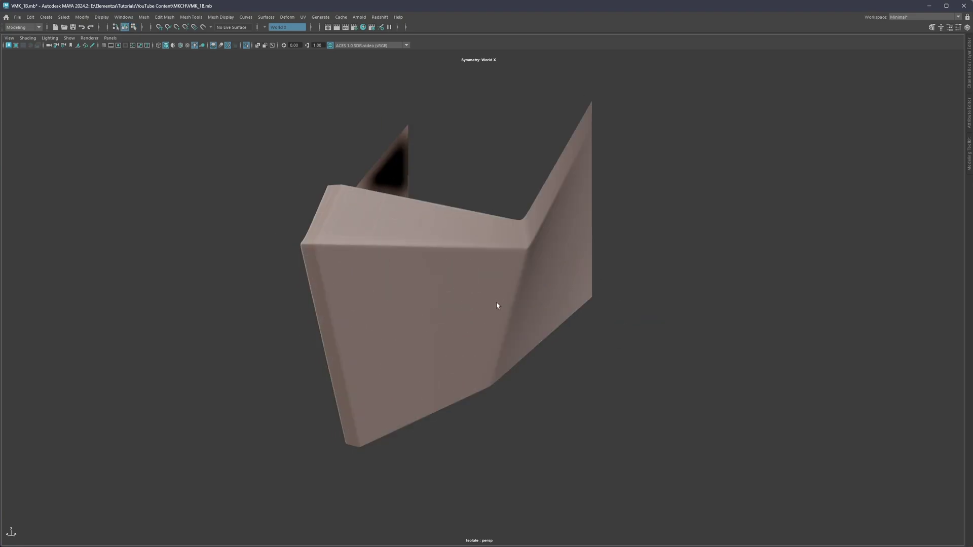
Inspect the mask in wireframe-on-shaded display and on the full character, and isolate the mask again
left_click_drag(497, 305, 509, 302, "alt")
key("alt+5")
left_click_drag(573, 271, 460, 280, "alt")
key("ctrl+1")
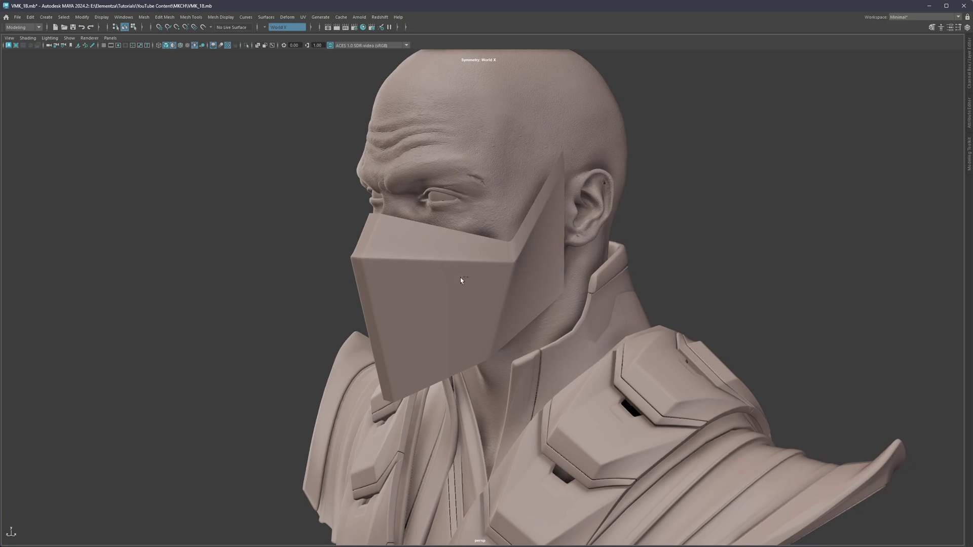
left_click(460, 277)
key("ctrl+1")
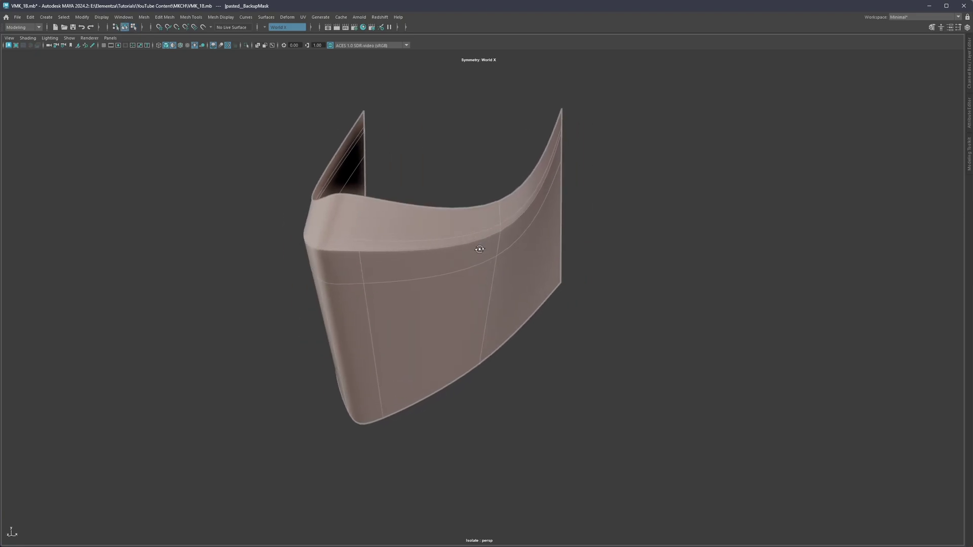
Try a Smooth with 1 division on the mask and a change to its front corner edges, undoing the attempts
right_click_drag(473, 232, 472, 304, "shift")
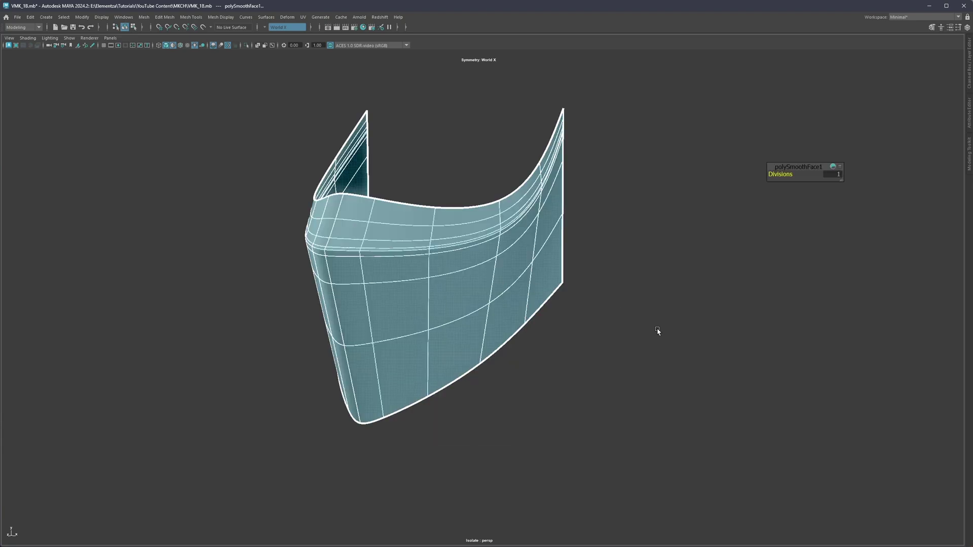
key("ctrl+z")
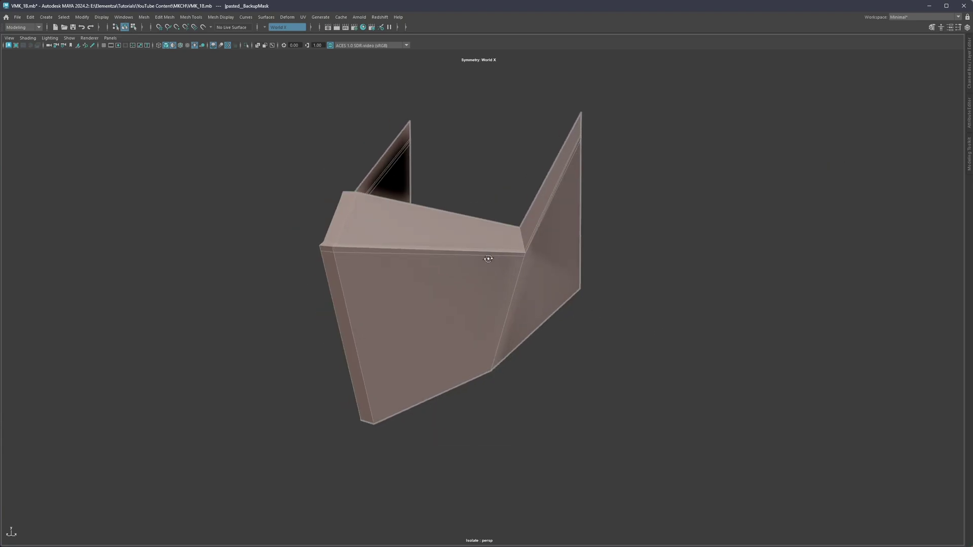
double_click(338, 246)
left_click(336, 245, "ctrl")
key("q")
right_click_drag(416, 295, 475, 291)
left_click(567, 306)
mouse_move(426, 270)
left_mouse_down("alt")
mouse_move(502, 265)
mouse_move(432, 267)
left_mouse_up("alt")
key("ctrl+z")
key("ctrl+z")
key("ctrl+z")
key("ctrl+z")
key("ctrl+z")
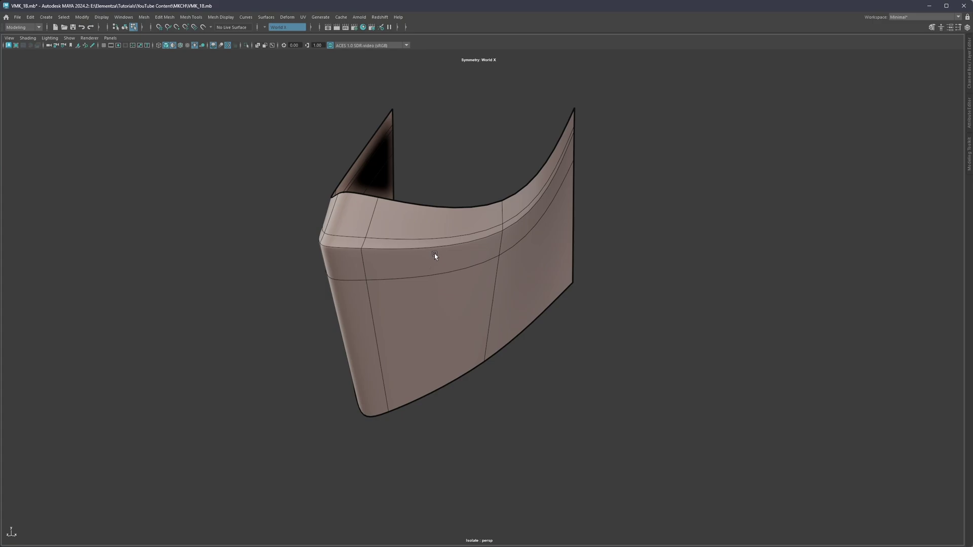
Duplicate the mask in object mode and move the copy straight down below the original
left_click_drag(479, 289, 435, 276, "alt")
right_click_drag(436, 278, 466, 266)
middle_click_drag(509, 291, 497, 234, "alt")
right_click_drag(498, 238, 460, 256, "alt")
key("w")
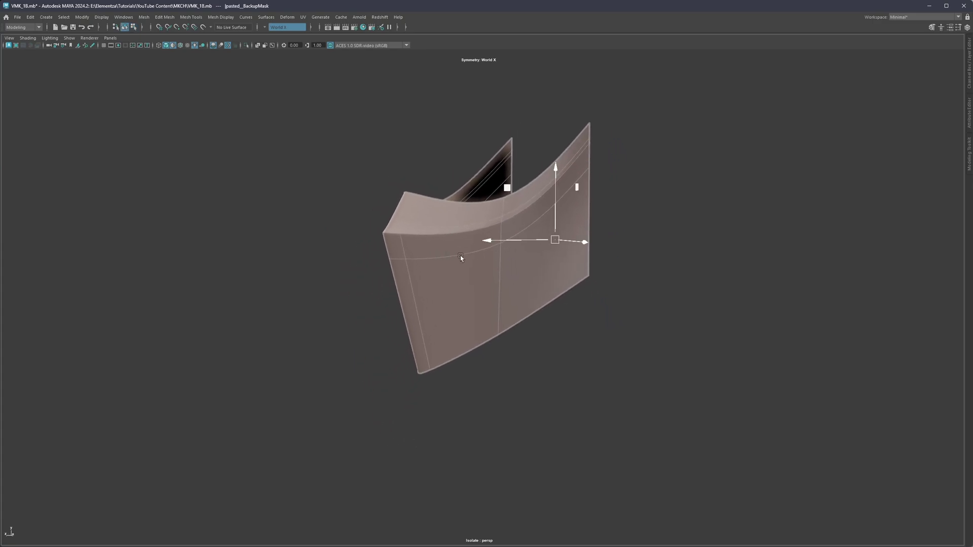
left_click_drag(555, 191, 573, 400, "shift")
middle_click_drag(573, 401, 525, 296, "alt")
left_click_drag(525, 307, 528, 335)
middle_click_drag(484, 264, 514, 417, "alt")
left_click(516, 338)
scroll(516, 338, "up", 4)
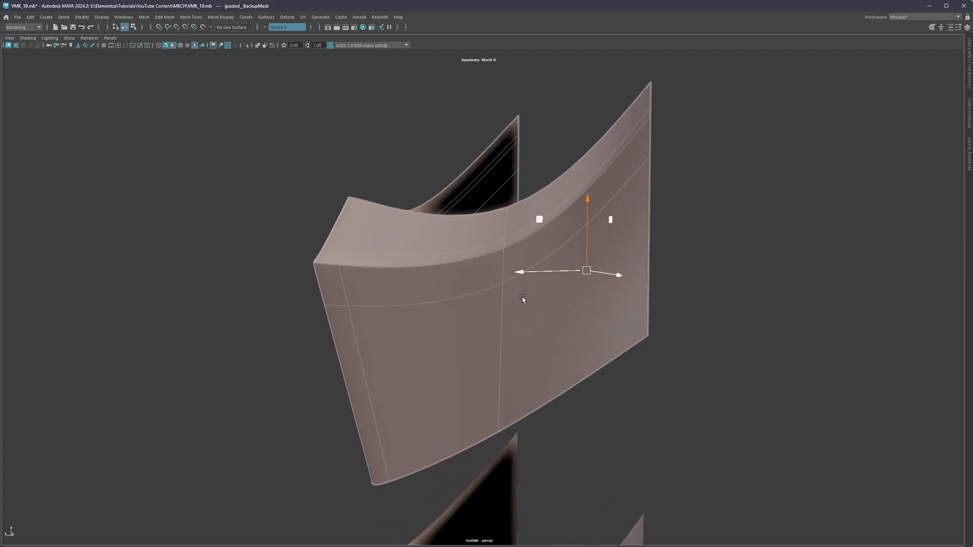
Apply a Smooth with 1 division to the original mask and to its lower copy, and display the copy unsmoothed
left_click_drag(524, 299, 488, 278, "alt")
right_click_drag(482, 265, 476, 310, "shift")
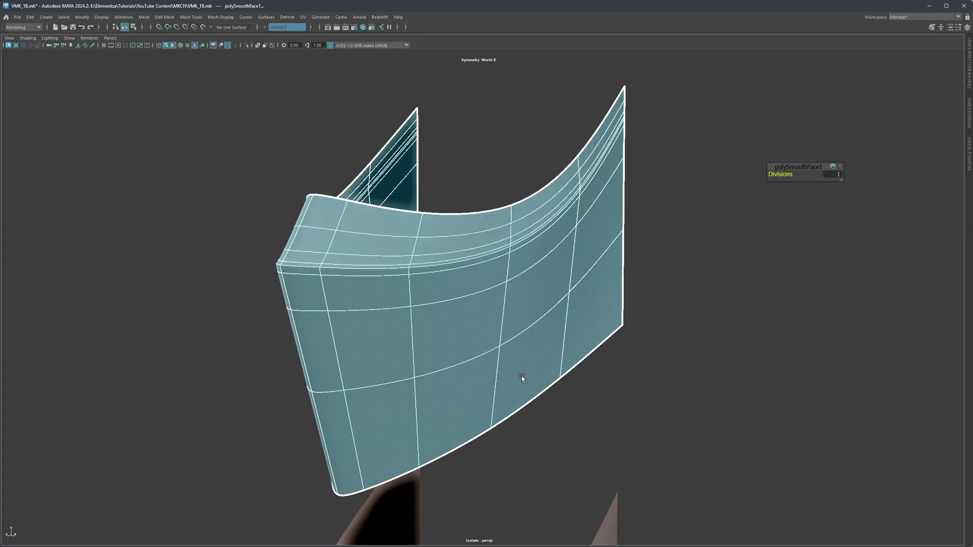
middle_click_drag(544, 457, 532, 302, "alt")
scroll(532, 302, "down", 3)
middle_click_drag(472, 353, 464, 292, "alt")
left_click(479, 399)
middle_click_drag(480, 400, 480, 265, "alt")
right_click_drag(480, 265, 525, 293, "shift")
middle_click_drag(430, 282, 458, 287, "alt")
left_click_drag(458, 287, 460, 287, "alt")
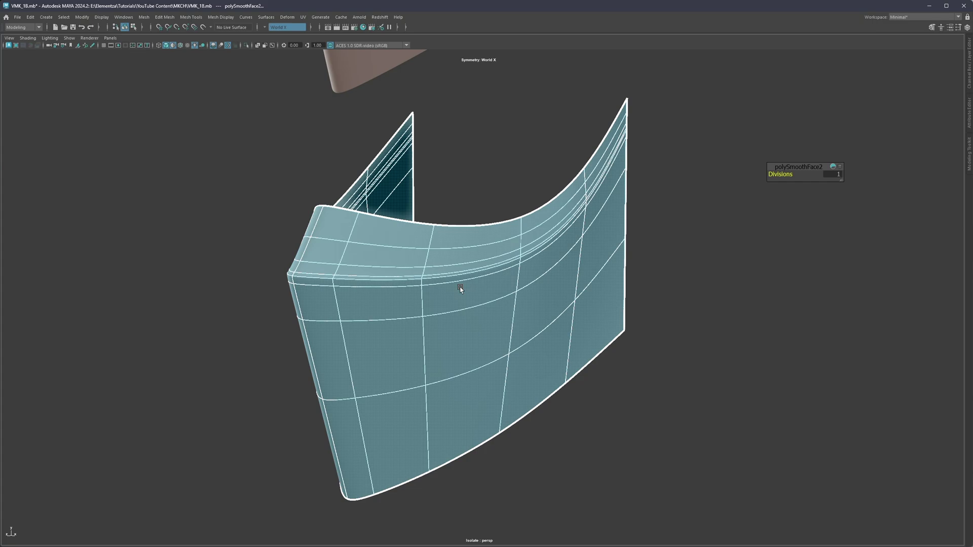
key("ctrl+z")
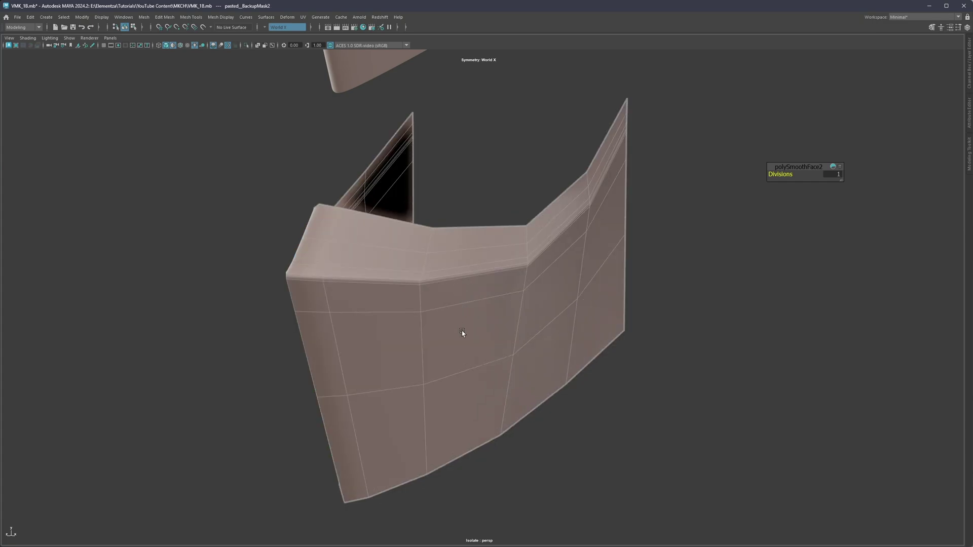
Select three horizontal edge loops on the copy: one below the front corner edge and two on the top surface
right_click_drag(461, 331, 467, 305)
double_click(470, 300)
left_click_drag(470, 300, 453, 268, "alt")
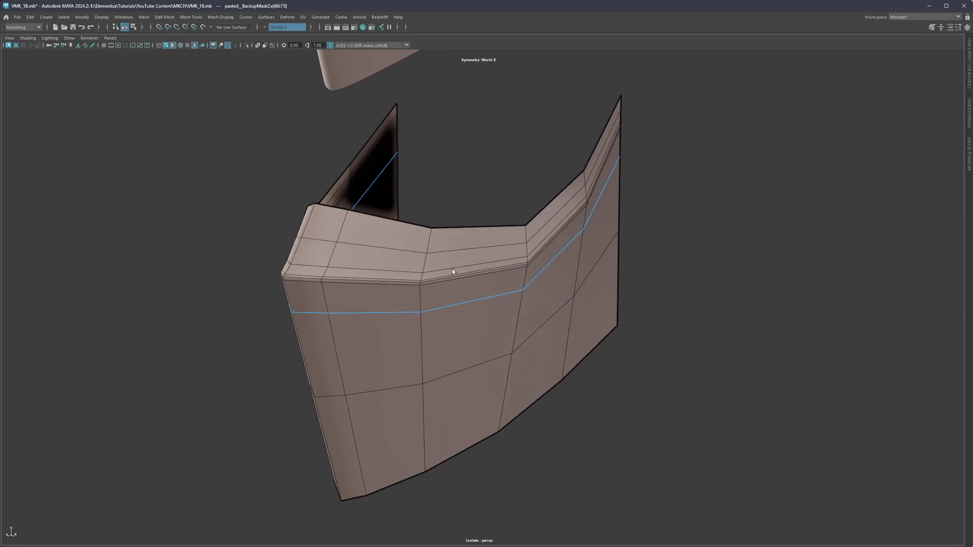
double_click(452, 268, "shift")
double_click(460, 249, "shift")
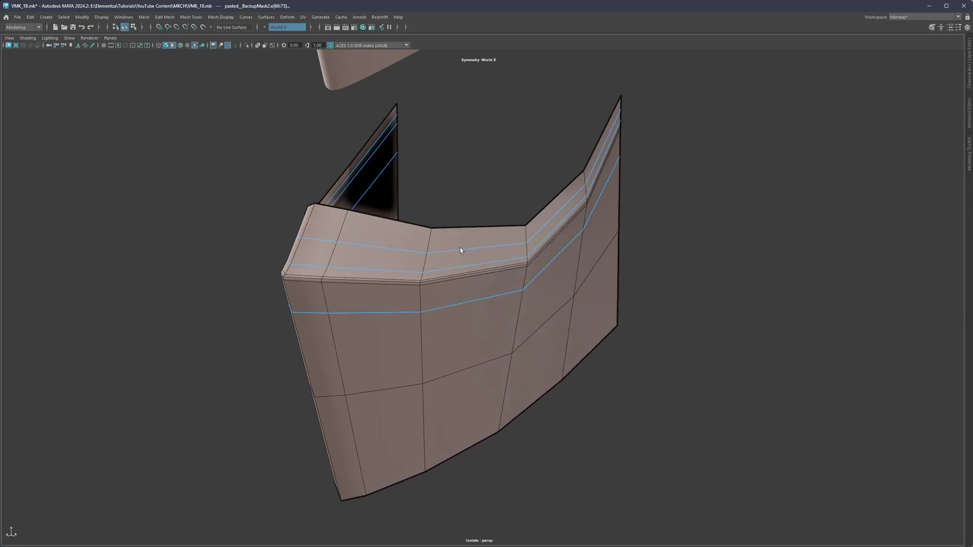
Try deleting the three selected edge loops from the mask copy and undo the deletion
key("ctrl+Delete")
left_click_drag(460, 248, 450, 244, "alt")
left_click(482, 311)
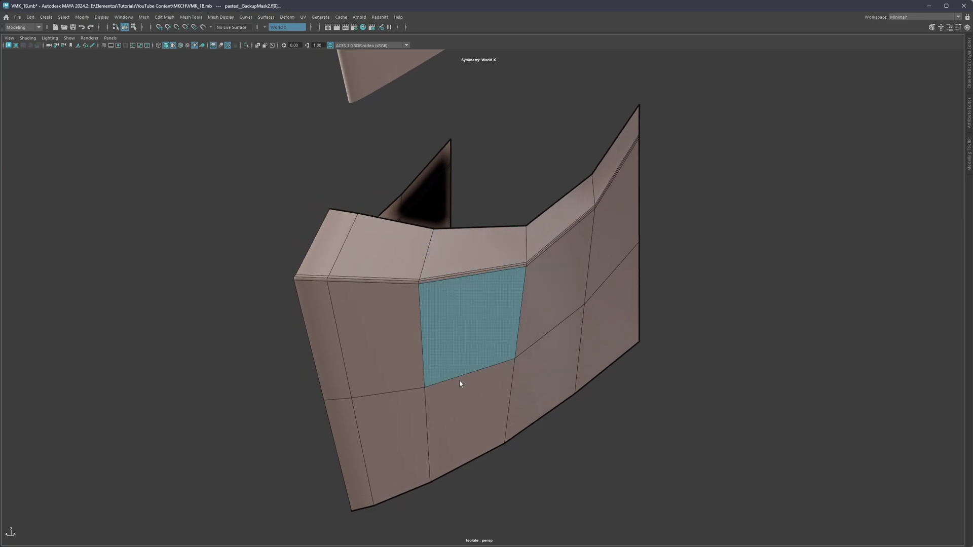
key("ctrl+z")
key("ctrl+z")
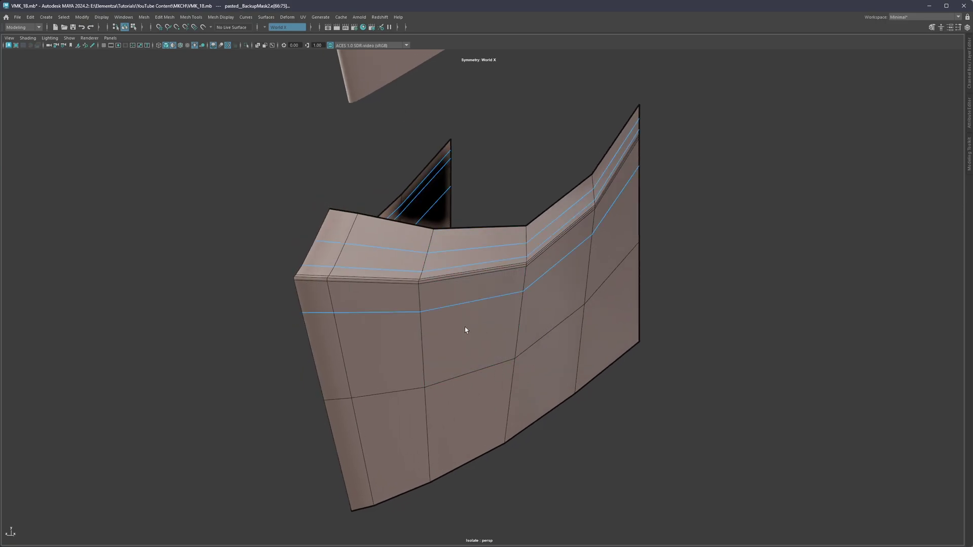
Try a Smooth on the copy with the extra loops kept, compare a top face with a lower side face, and undo it
middle_click_drag(458, 327, 450, 297, "alt")
key("F8")
right_click_drag(453, 265, 446, 311, "shift")
key("F11")
left_click(444, 220)
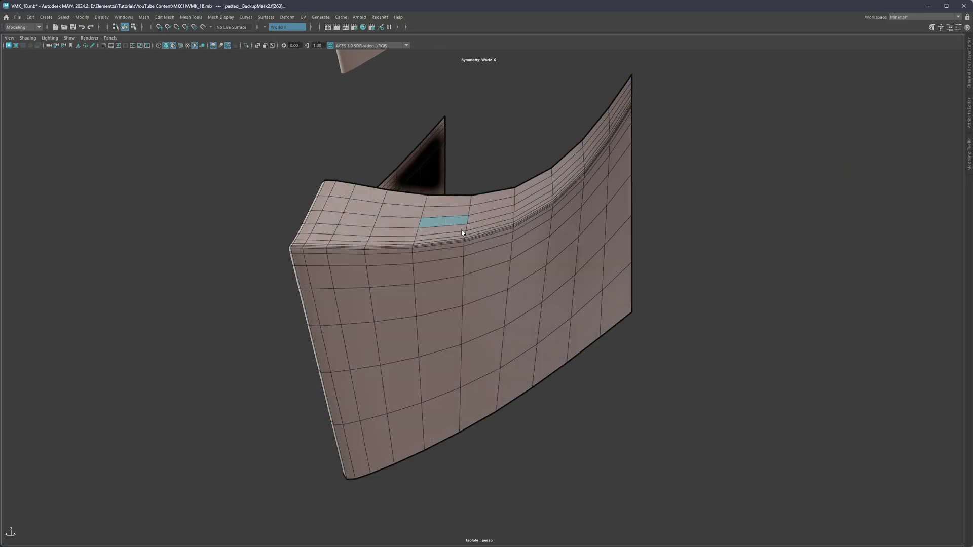
left_click(493, 398, "shift")
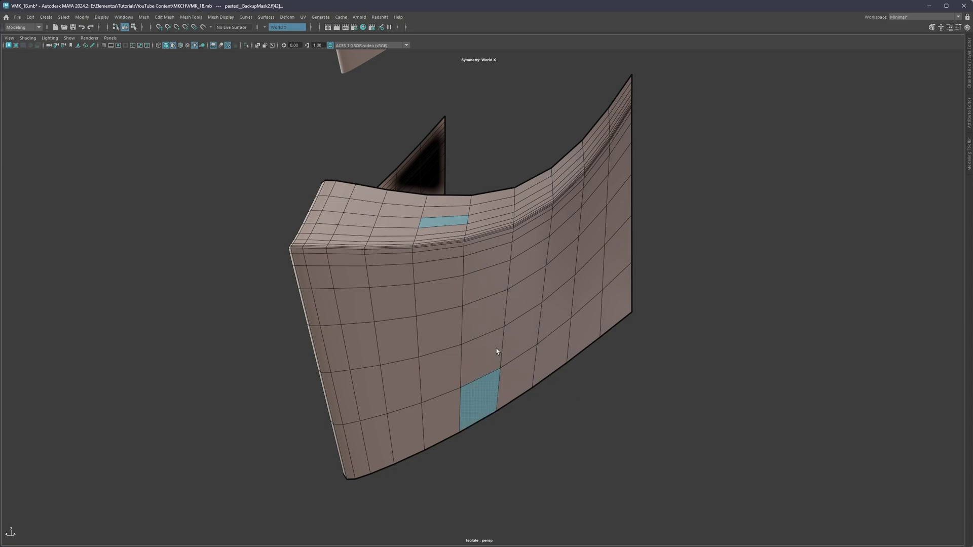
key("ctrl+z")
key("ctrl+z")
key("ctrl+z")
key("ctrl+z")
key("ctrl+z")
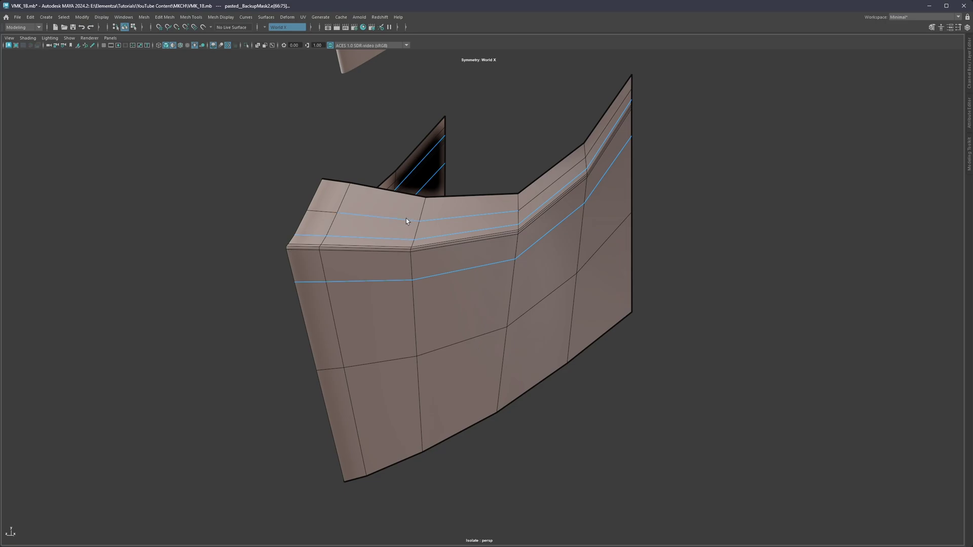
Delete the three selected horizontal edge loops and apply a Smooth with 1 division to the mask copy
key("ctrl+Delete")
left_click(434, 290)
right_click_drag(471, 260, 464, 303, "shift")
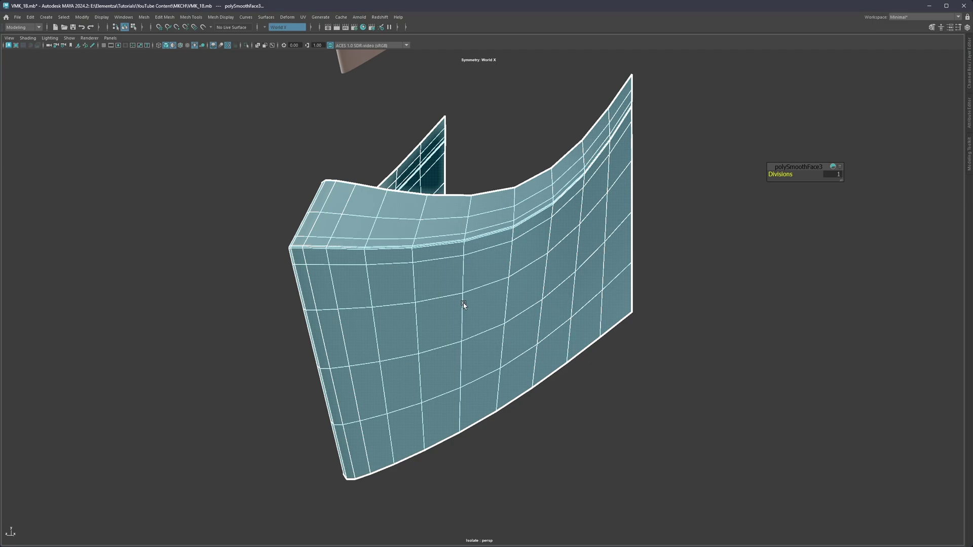
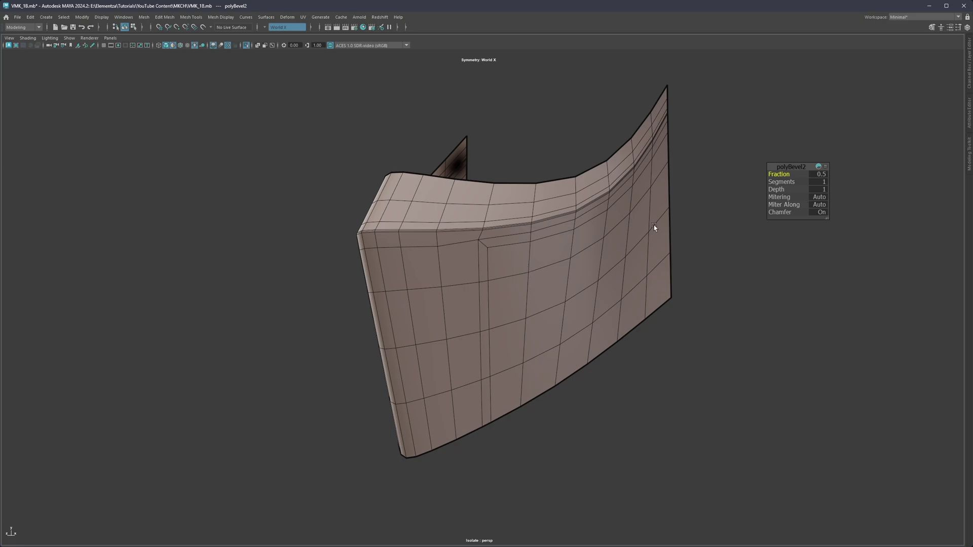
Set the panel outline bevel to Uniform mitering and a fraction of about 0.37, and extrude its face strip inward as a groove
left_click(818, 197)
left_click(852, 208)
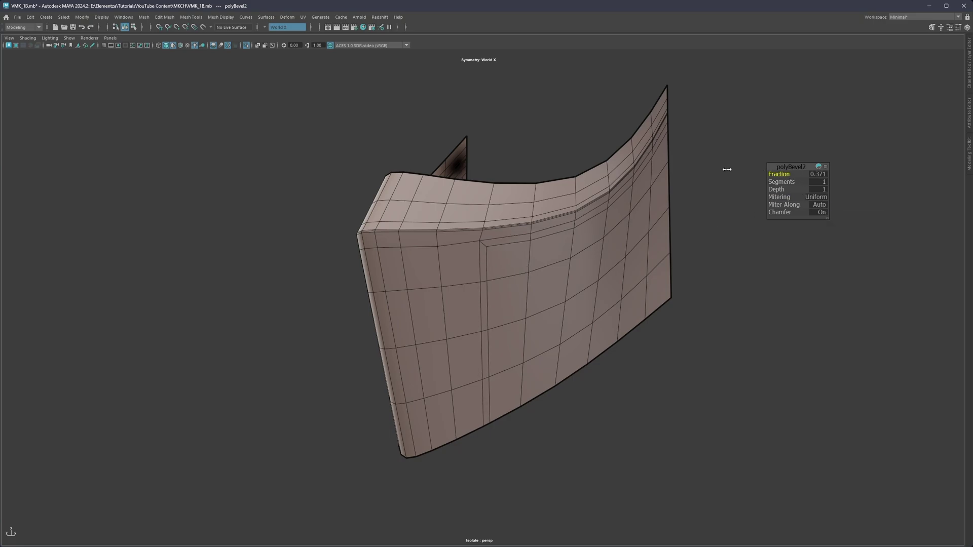
left_click(482, 320)
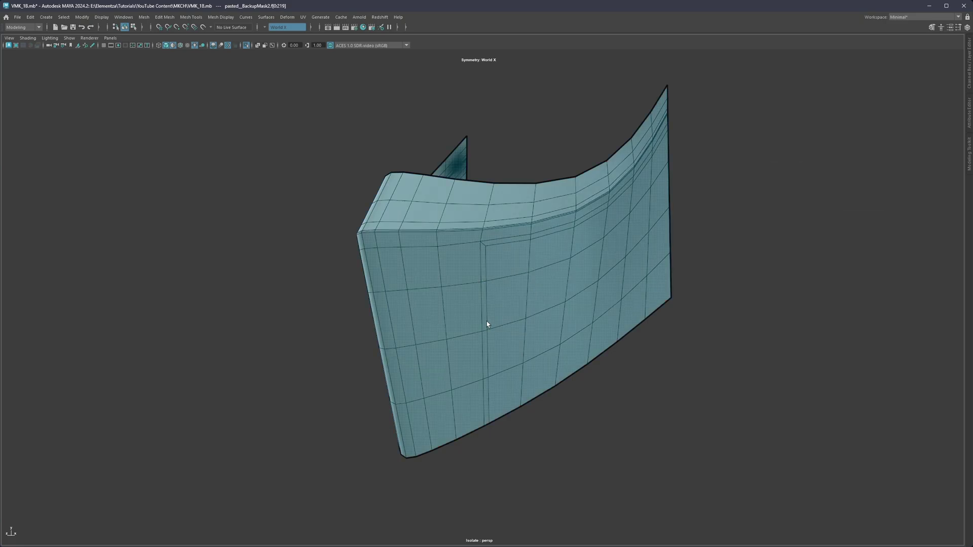
double_click(483, 326)
key("ctrl+e")
left_click_drag(779, 189, 731, 174)
left_click(731, 175)
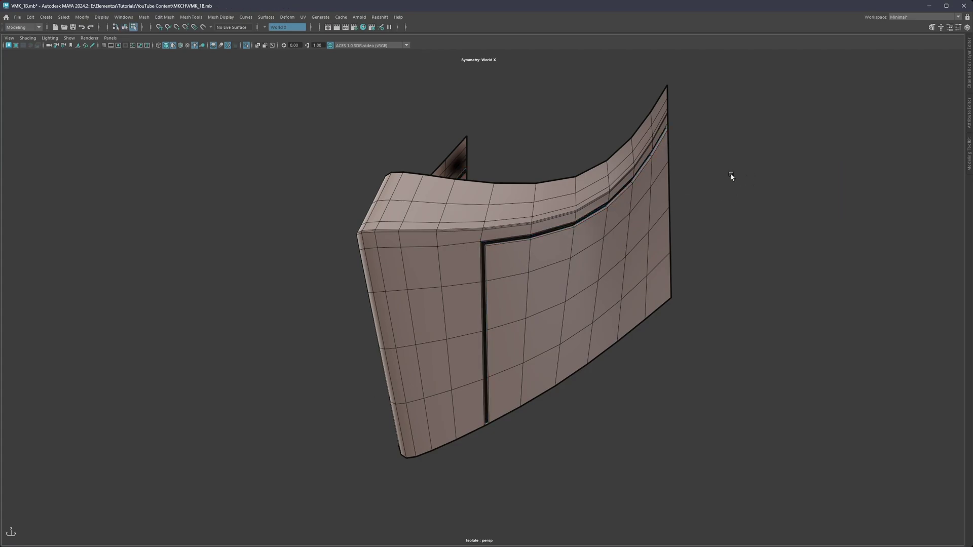
Delete the face closing the groove's lower end and preview the mask copy smoothed in object mode
left_click(486, 426)
key("Delete")
key("3")
right_click_drag(708, 222, 754, 188)
middle_click_drag(694, 208, 690, 291, "alt")
right_click_drag(691, 291, 576, 296, "alt")
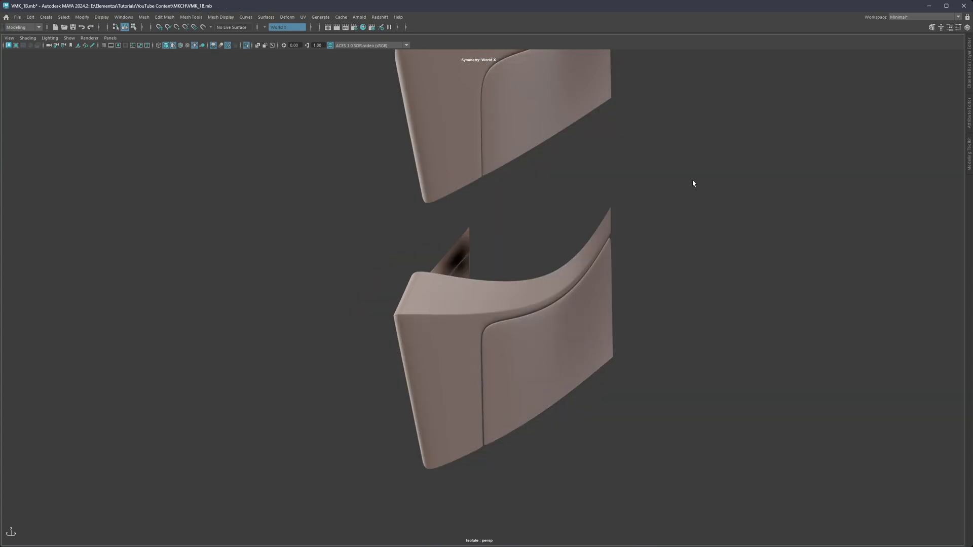
Show the wireframe on both smoothed masks and compare the edge flow around their panel groove corners
left_click(508, 297)
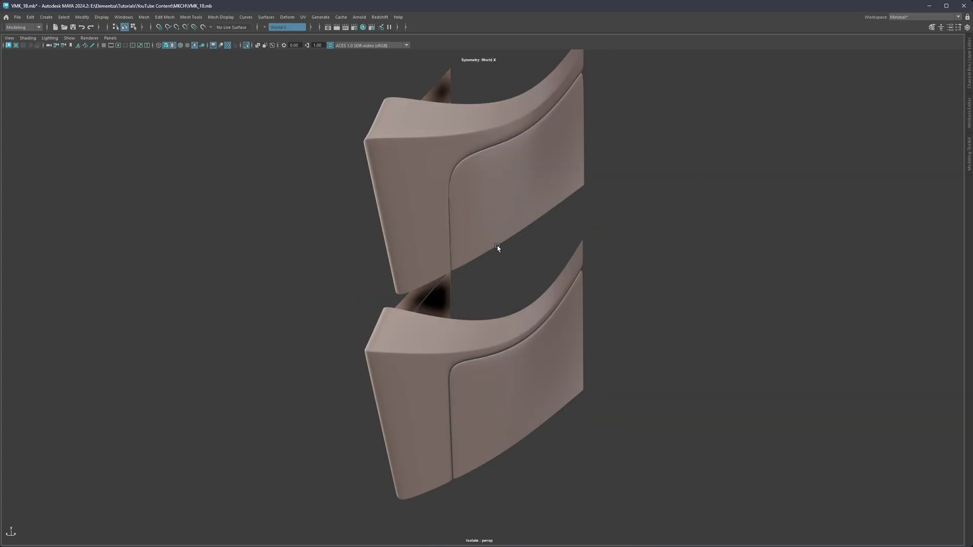
key("alt+5")
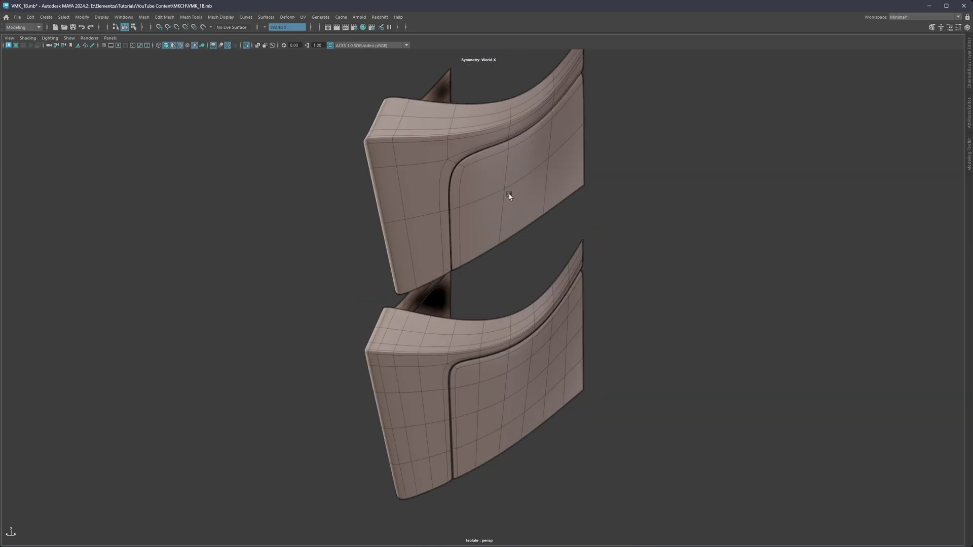
left_click(481, 375)
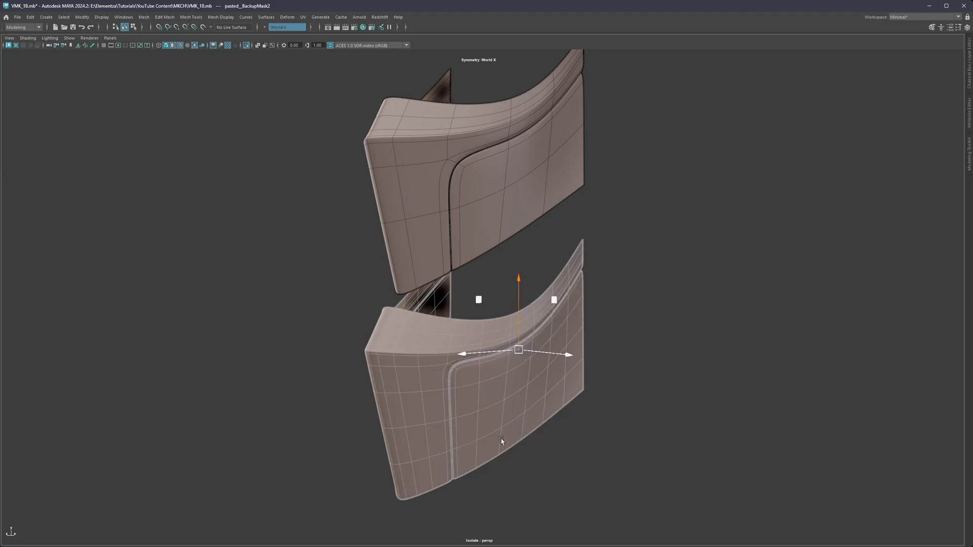
left_click(512, 461)
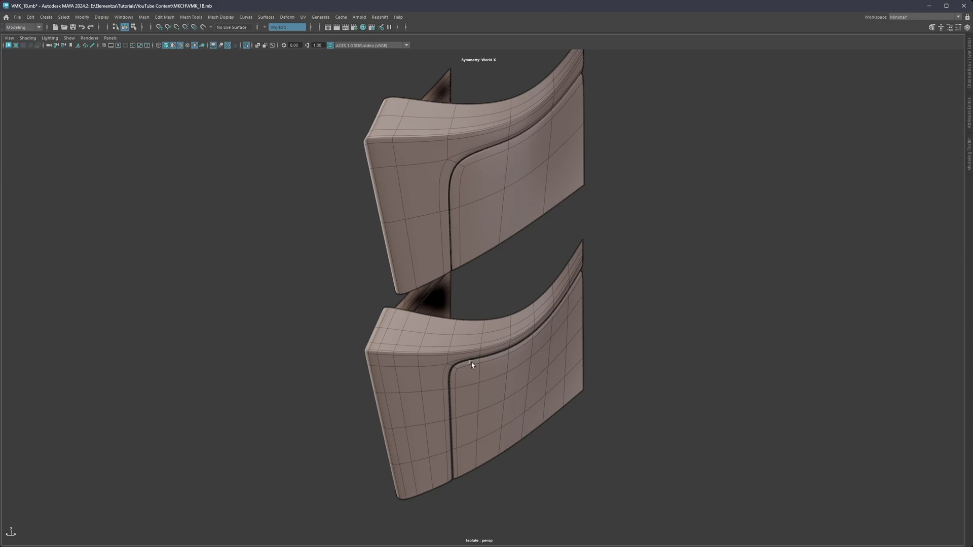
left_click(458, 180)
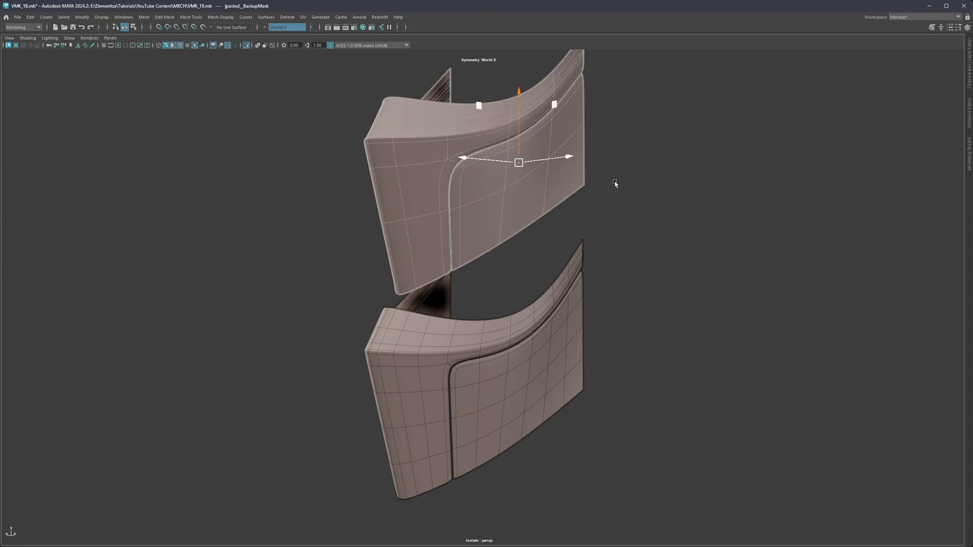
middle_click_drag(557, 184, 567, 254, "alt")
middle_click_drag(508, 262, 505, 239, "alt")
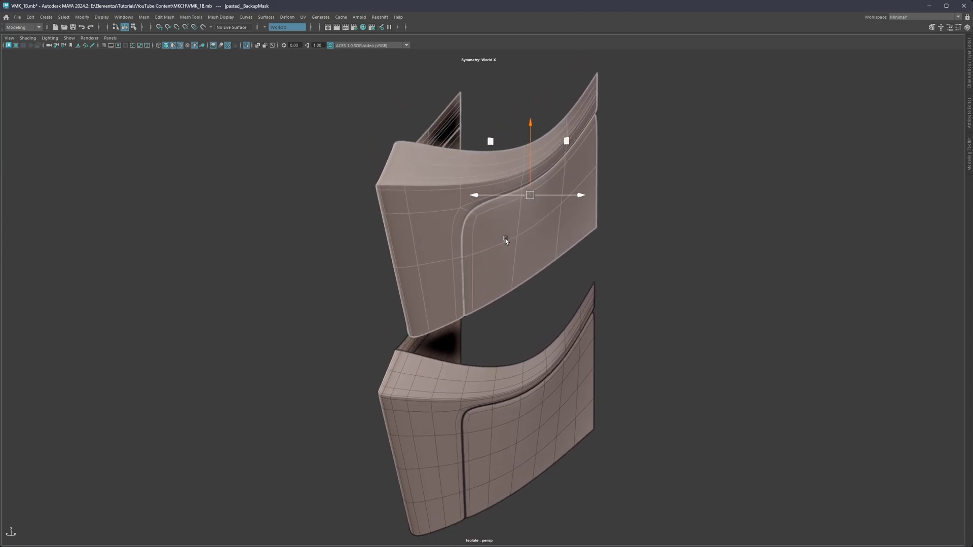
left_click_drag(505, 240, 531, 231, "alt")
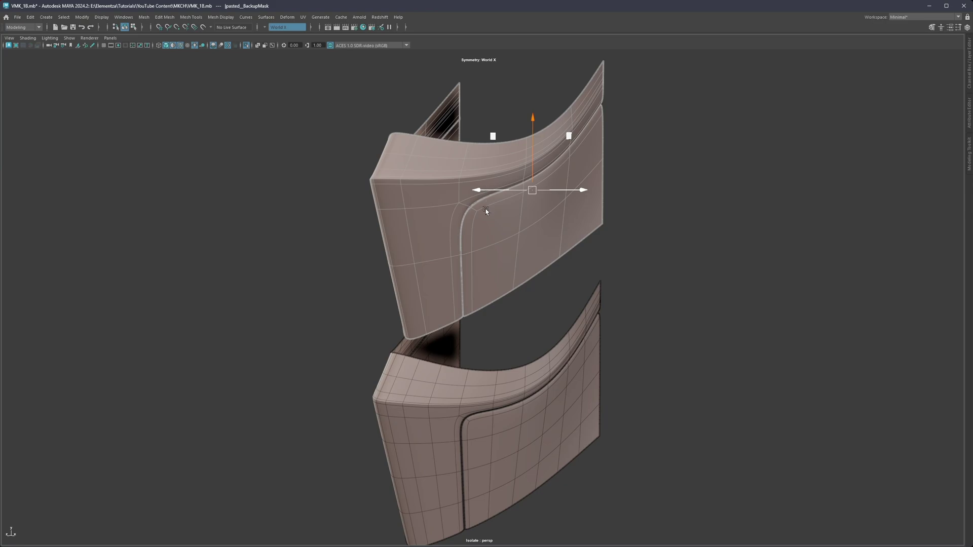
Delete the extra horizontal edge loops from the upper mask's top surface and preview the mask smoothed in object mode
key("1")
double_click(482, 158)
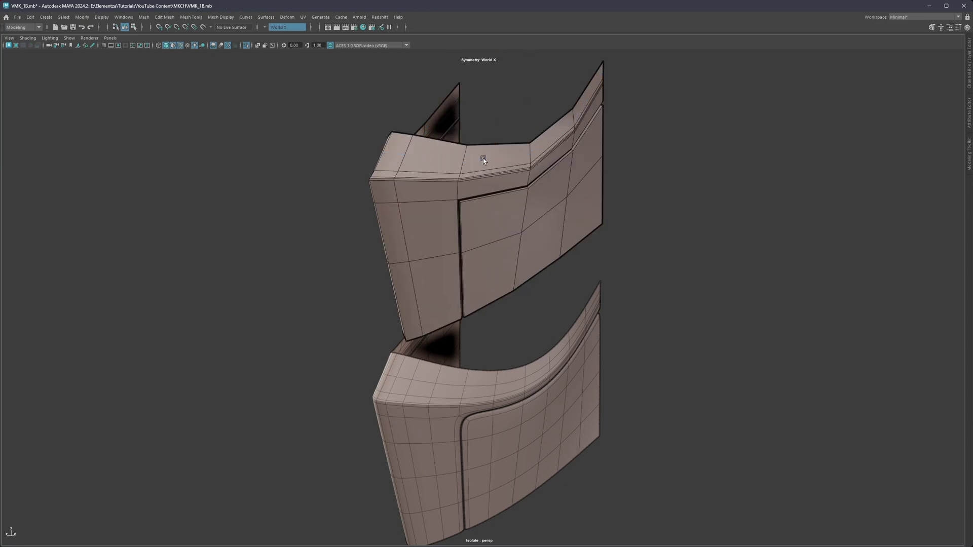
double_click(477, 168)
key("ctrl+Delete")
key("3")
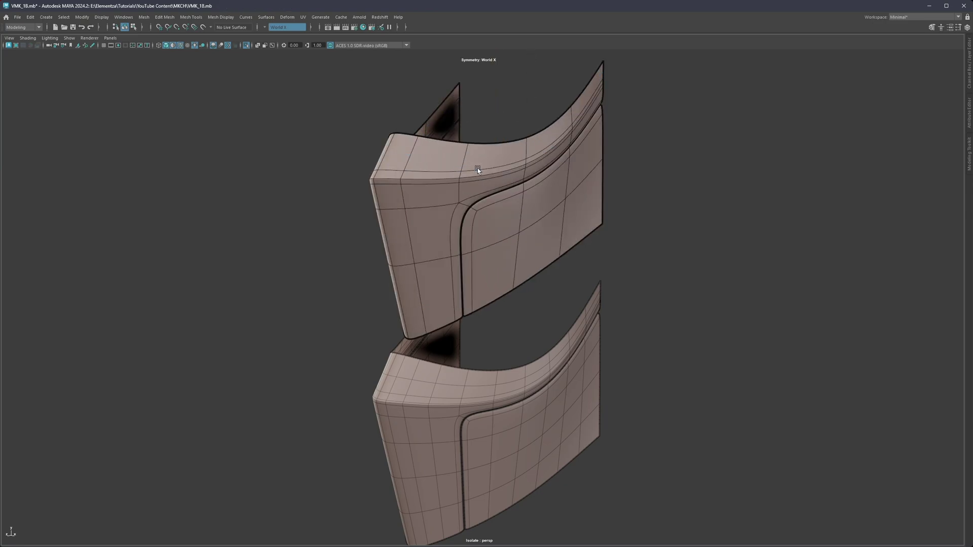
right_click_drag(639, 233, 666, 204)
left_click_drag(593, 208, 584, 208, "alt")
left_click(580, 206)
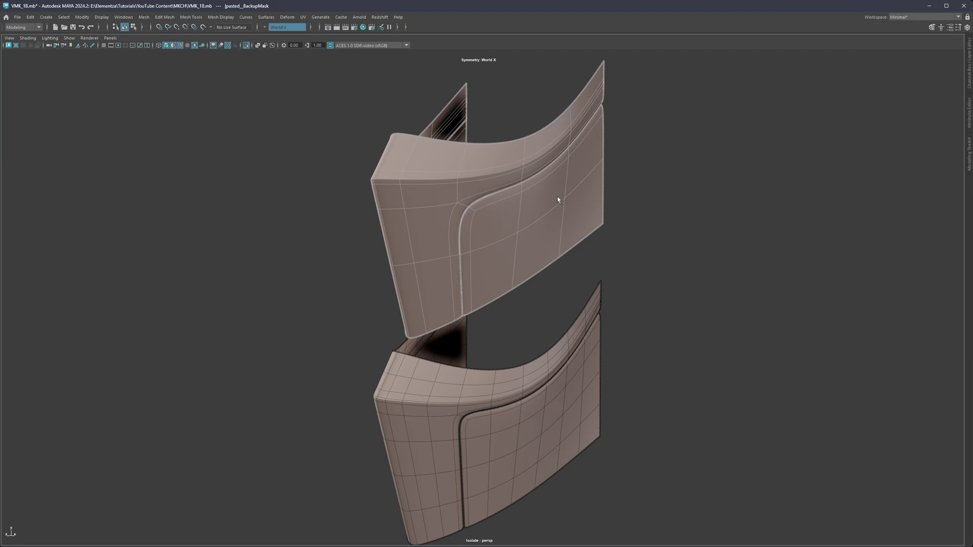
Insert extra vertical and horizontal edge loops across the upper mask's panel, top surface and outer side with Multi-Cut
right_click_drag(526, 234, 557, 232, "alt")
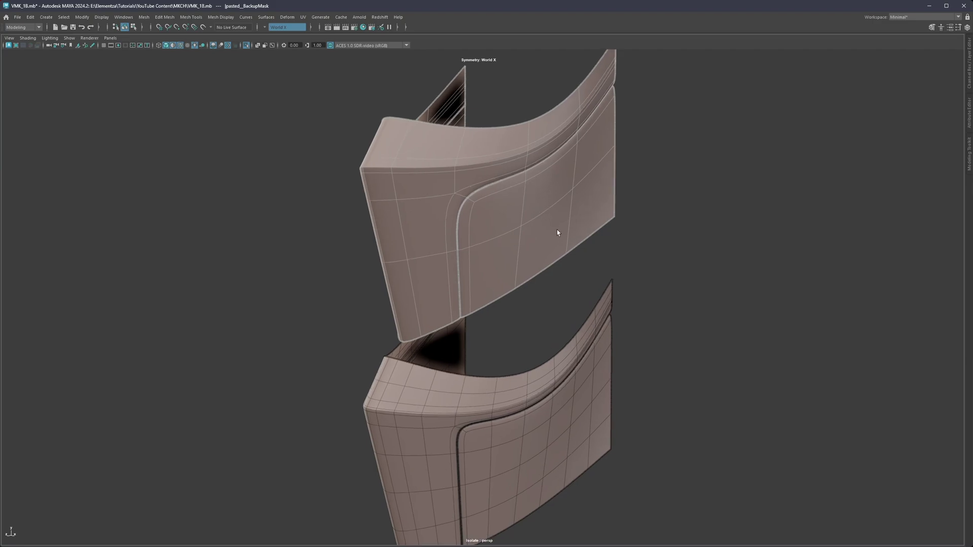
key("ctrl+shift+x")
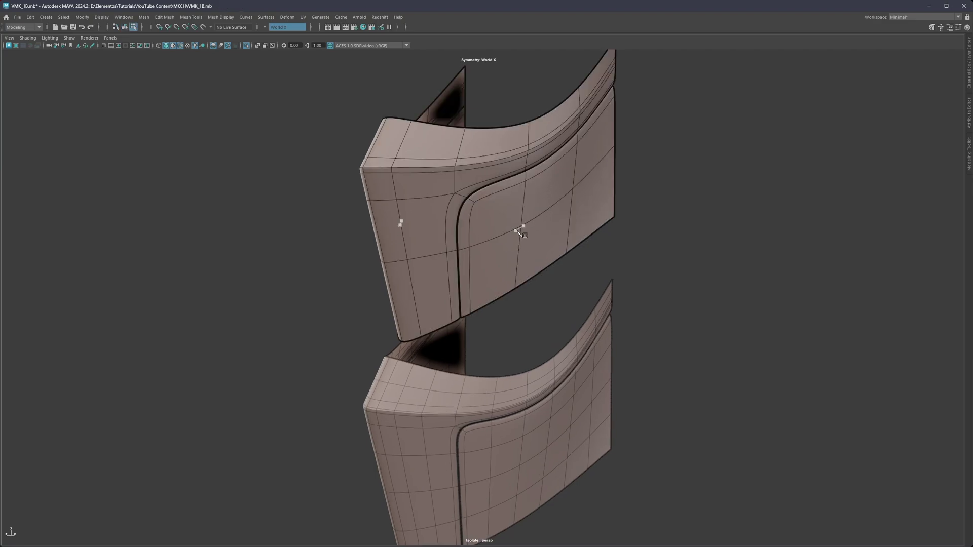
middle_click(521, 262, "ctrl")
middle_click(548, 207, "ctrl")
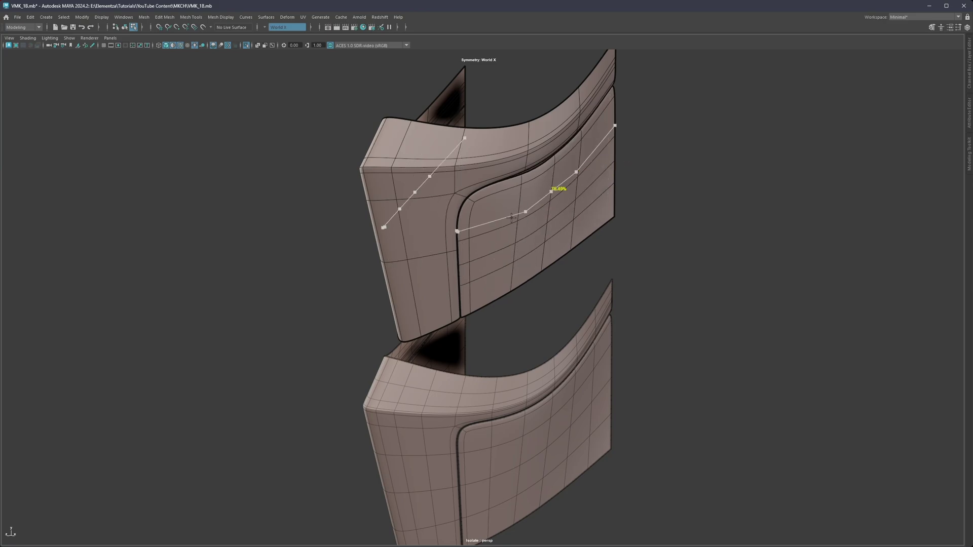
left_click(557, 198)
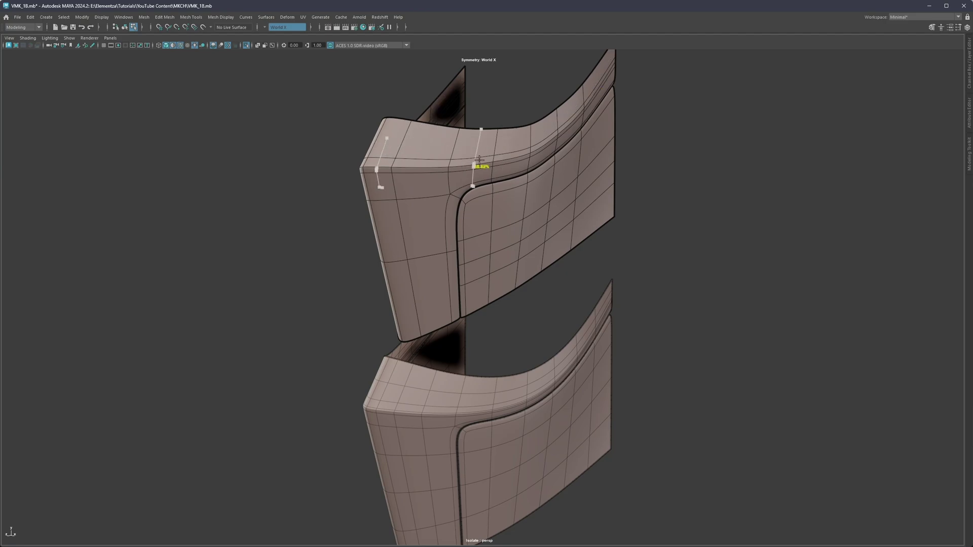
middle_click(439, 245, "ctrl")
middle_click(437, 295, "ctrl")
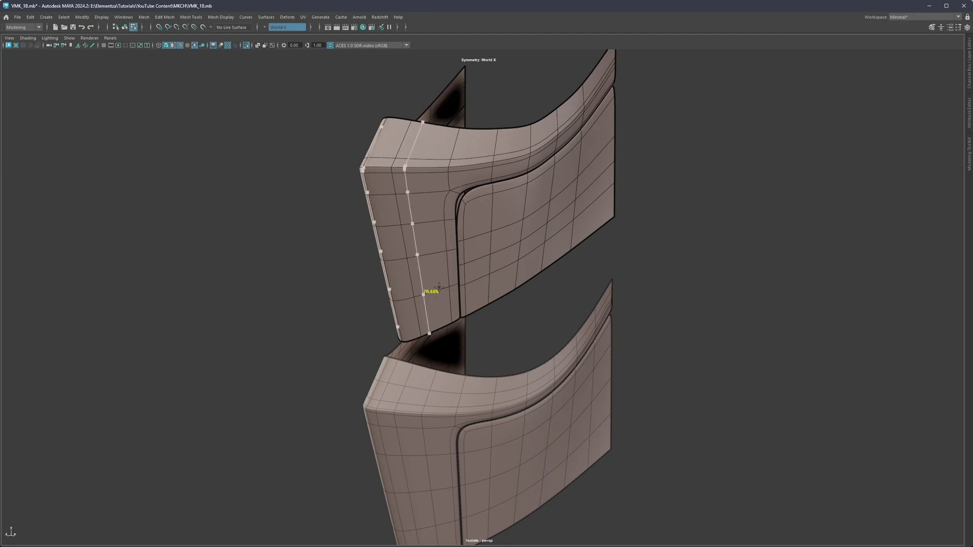
middle_click(474, 160, "ctrl")
middle_click(430, 166, "ctrl")
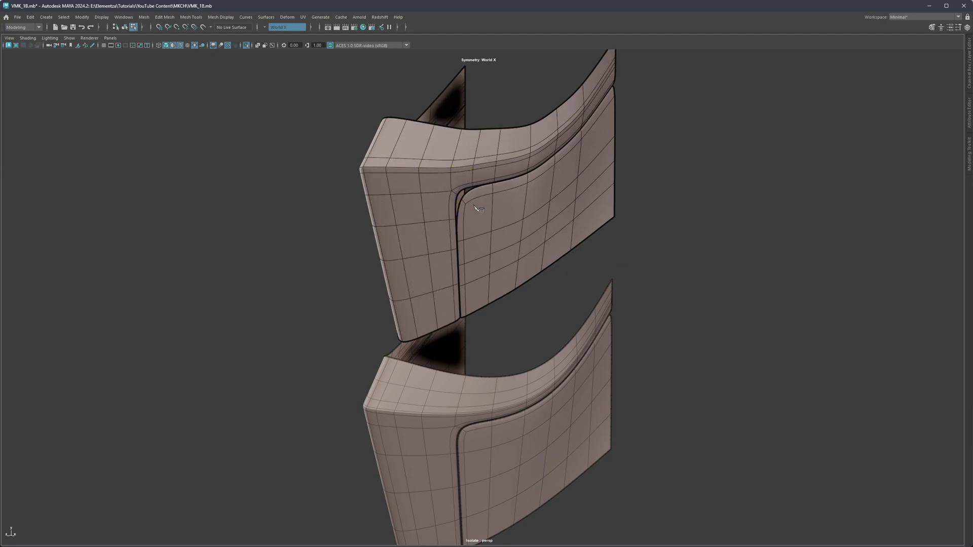
middle_click(490, 216, "ctrl")
left_click_drag(511, 203, 531, 201, "alt")
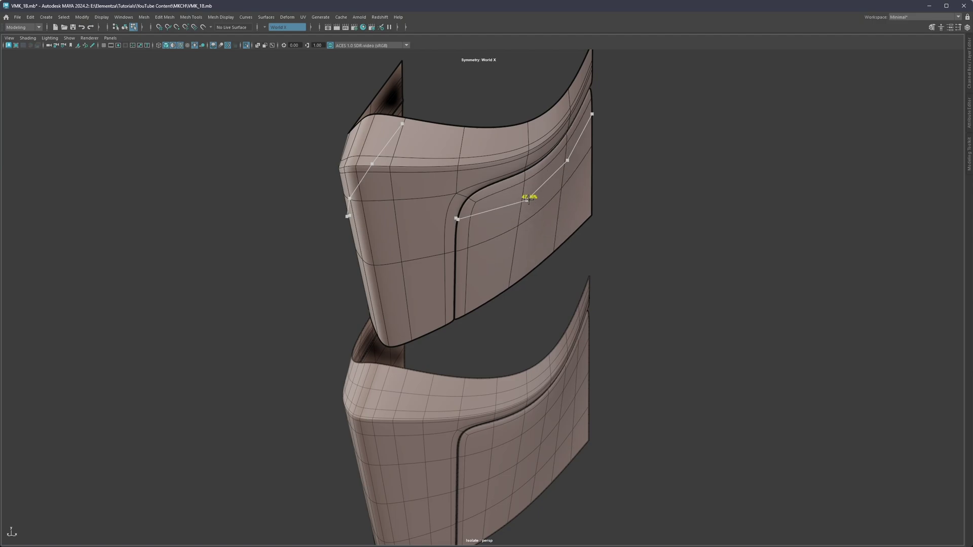
Insert a sparser set of centred edge loops across the upper mask's panel, upper rim and outer side
left_click_drag(588, 257, 530, 241, "alt")
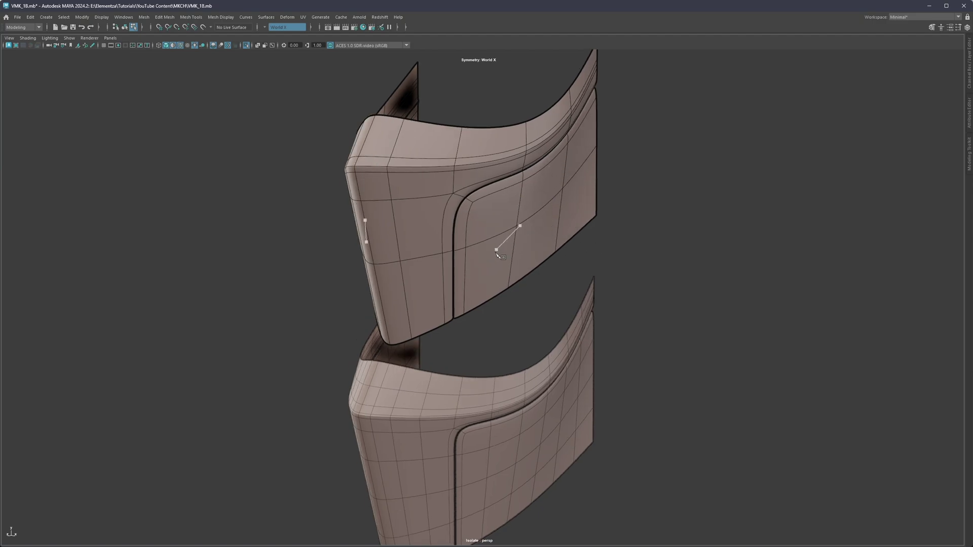
middle_click(547, 200, "ctrl")
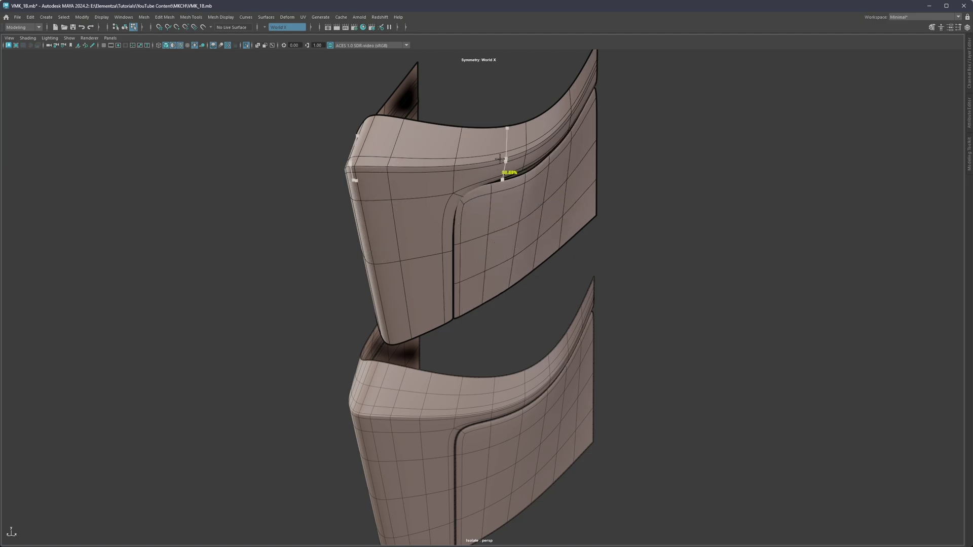
middle_click(505, 170, "ctrl")
middle_click(425, 227, "ctrl")
middle_click(414, 195, "ctrl")
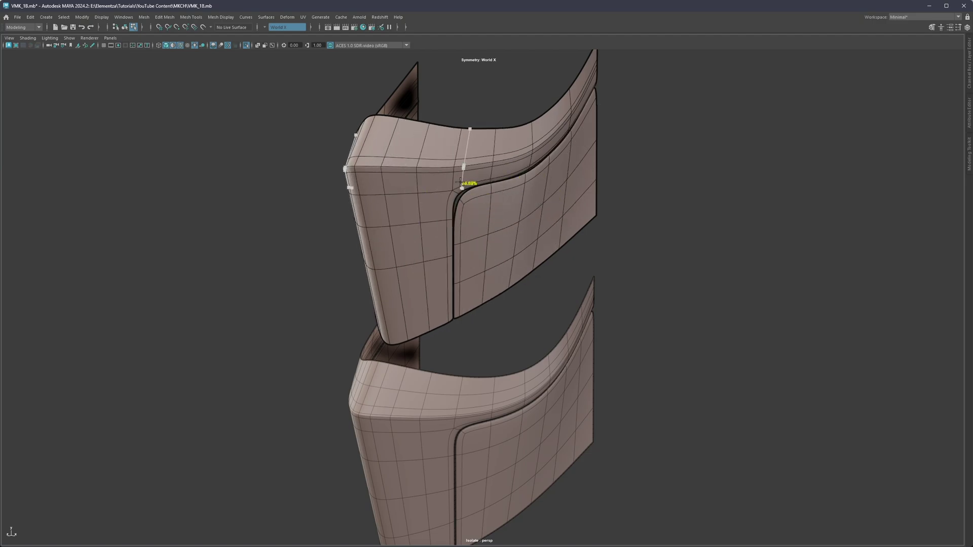
Return the upper mask to object mode and preview it with a dark glossy material
key("q")
right_click_drag(522, 155, 572, 398)
left_click(630, 335)
key("alt+5")
key("alt+6")
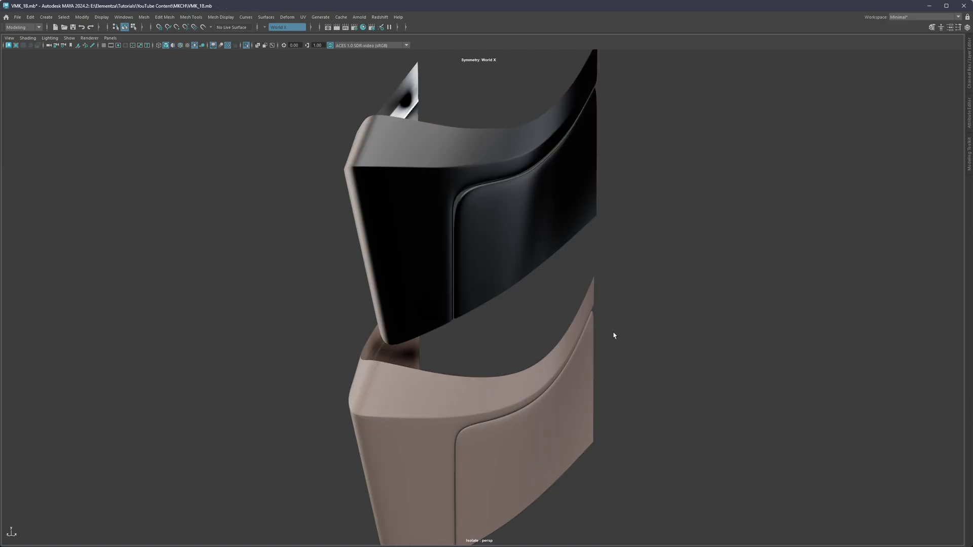
Try another edge loop across the glossy mask's panel and check the reflections from several angles
mouse_move(481, 242)
left_mouse_down("alt")
mouse_move(471, 222)
mouse_move(505, 238)
mouse_move(469, 217)
left_mouse_up("alt")
left_click(493, 232)
key("ctrl+shift+x")
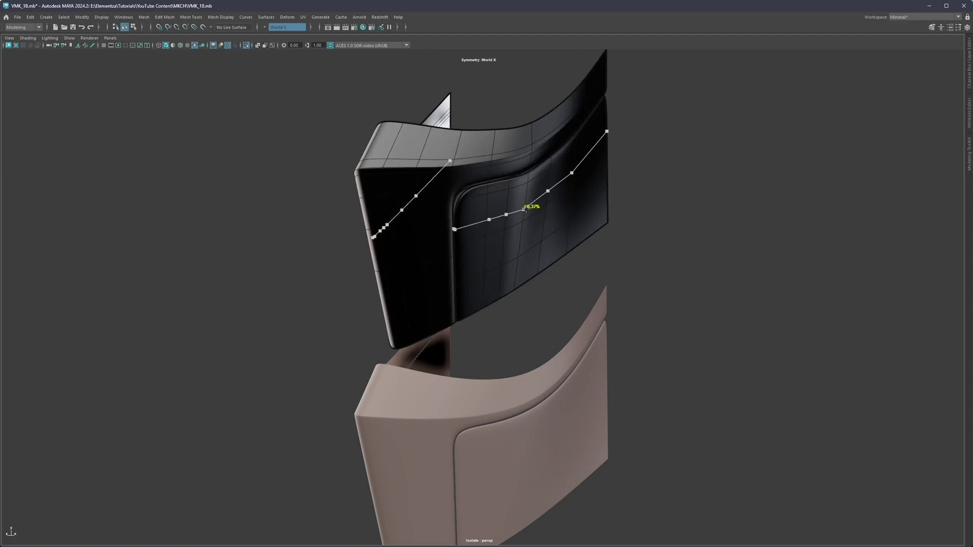
left_click_drag(538, 223, 556, 226, "alt")
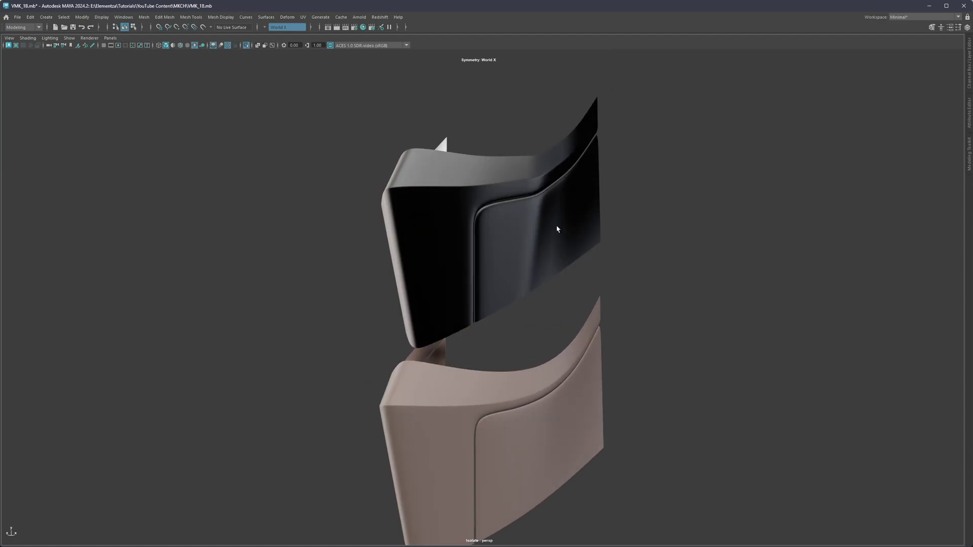
left_click_drag(502, 352, 505, 262, "alt")
left_click(555, 246)
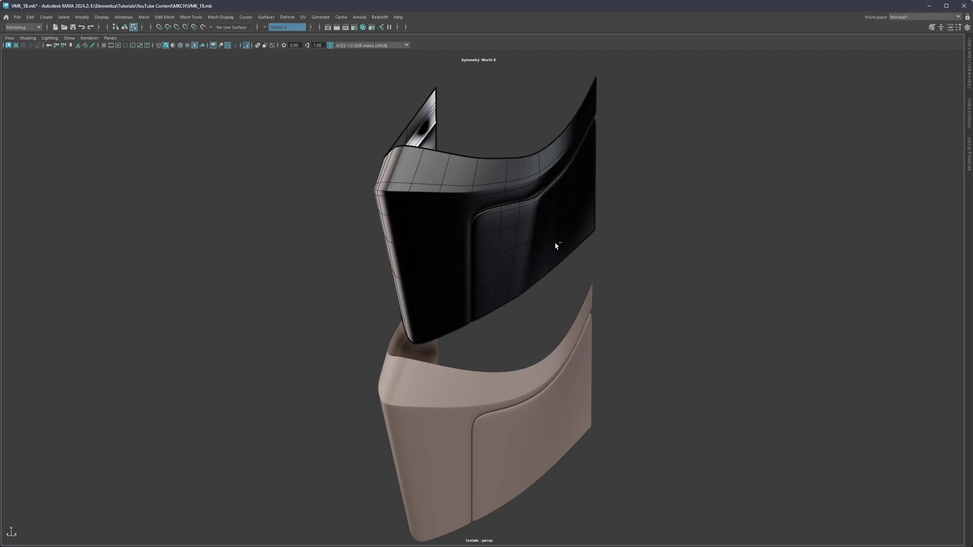
Undo the dark glossy material and the edge loops added to the upper mask
key("ctrl+z")
key("ctrl+z")
key("ctrl+z")
key("ctrl+z")
key("ctrl+z")
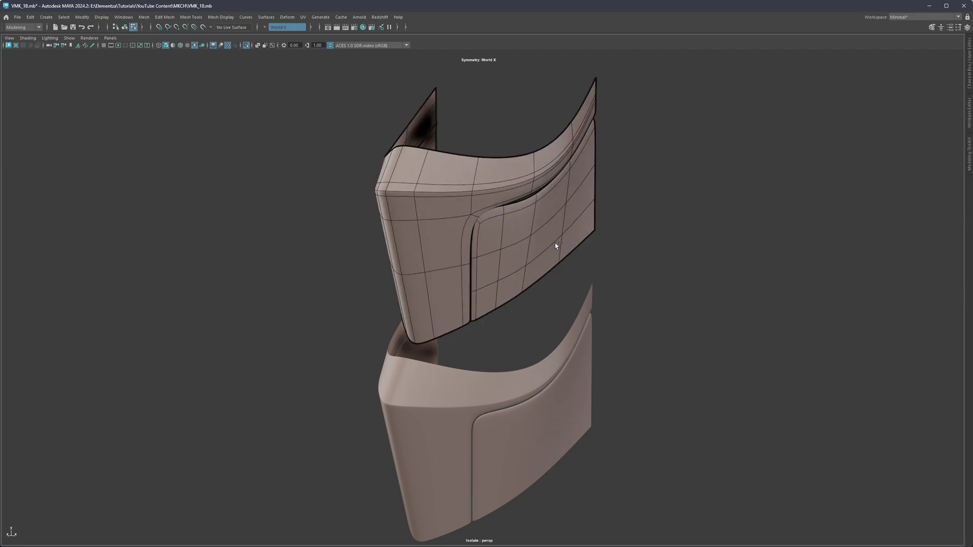
Apply Smooth twice to the upper mask, 1 division each time, and inspect its denser wireframe
left_click(603, 237)
left_click_drag(529, 242, 561, 209, "alt")
right_click_drag(527, 195, 536, 281)
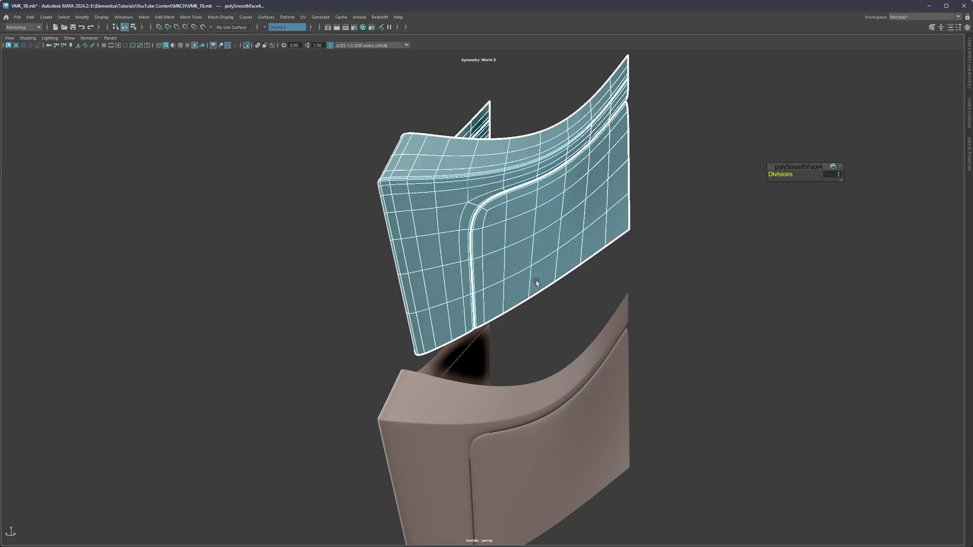
middle_click_drag(536, 278, 539, 256)
key("q")
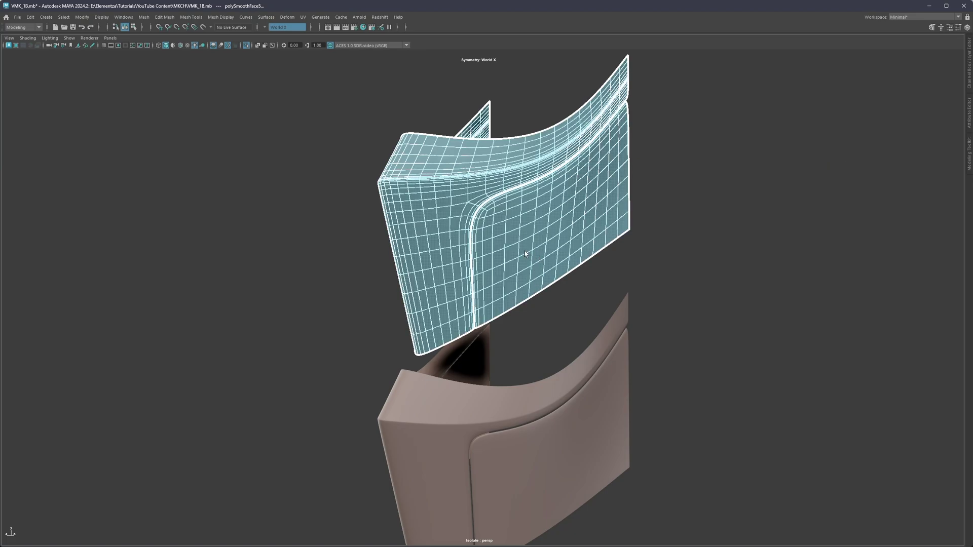
scroll(525, 251, "up", 2)
left_click(517, 248)
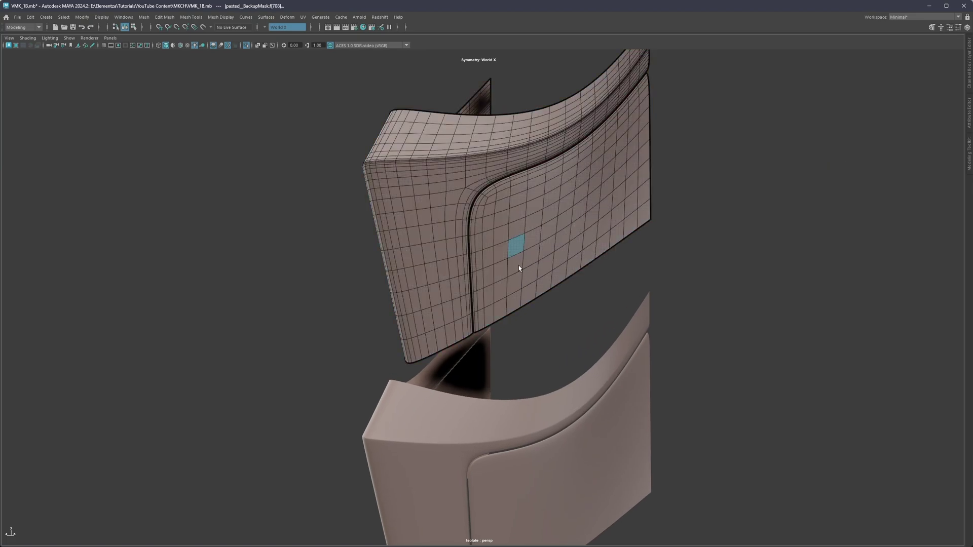
Undo both smoothing operations on the upper mask
left_click_drag(476, 200, 482, 206, "alt")
key("ctrl+z")
key("ctrl+z")
key("ctrl+z")
key("ctrl+z")
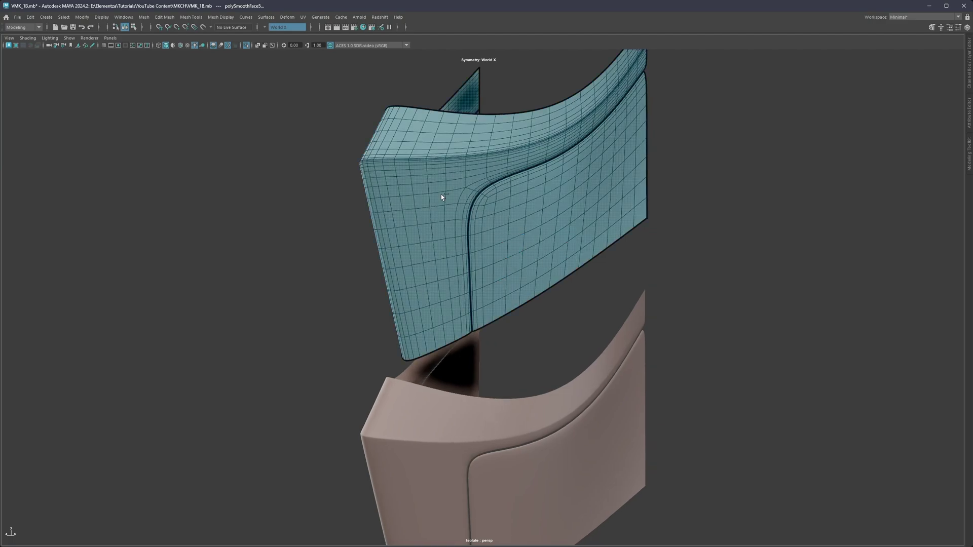
Select the lower mask and apply Smooth to it with 1 division
middle_click_drag(557, 302, 556, 218, "alt")
left_click(550, 317)
middle_click_drag(550, 318, 546, 259, "alt")
scroll(534, 308, "up", 2)
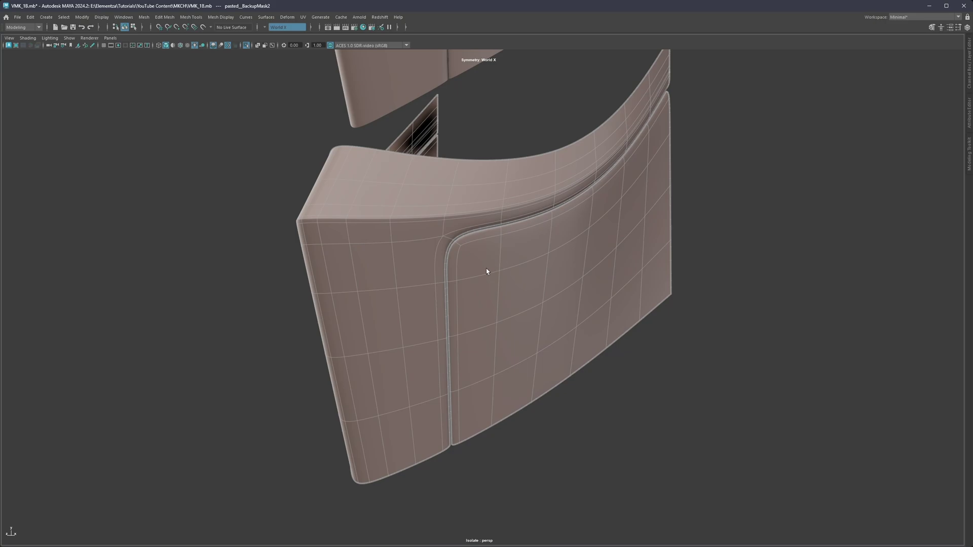
left_click_drag(512, 300, 499, 284, "alt")
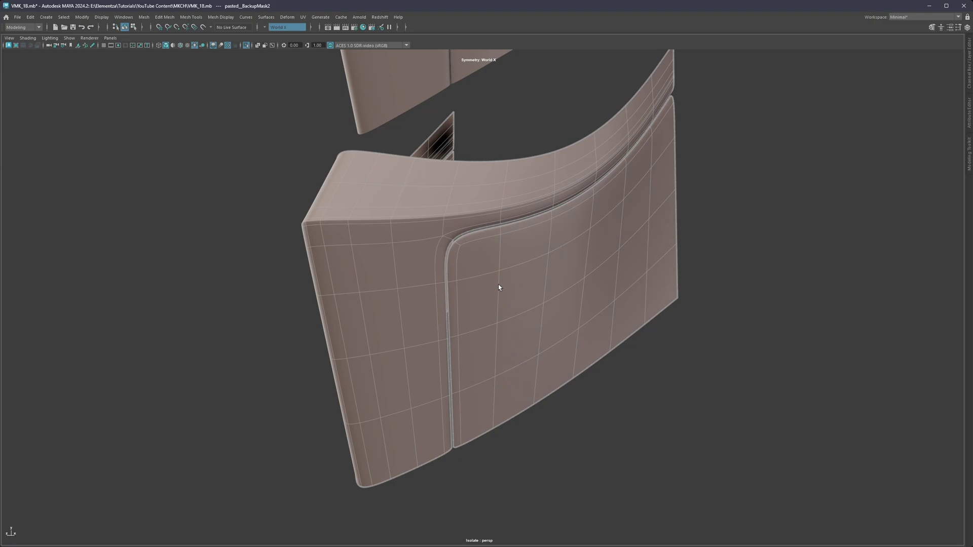
right_click_drag(498, 287, 498, 328, "shift")
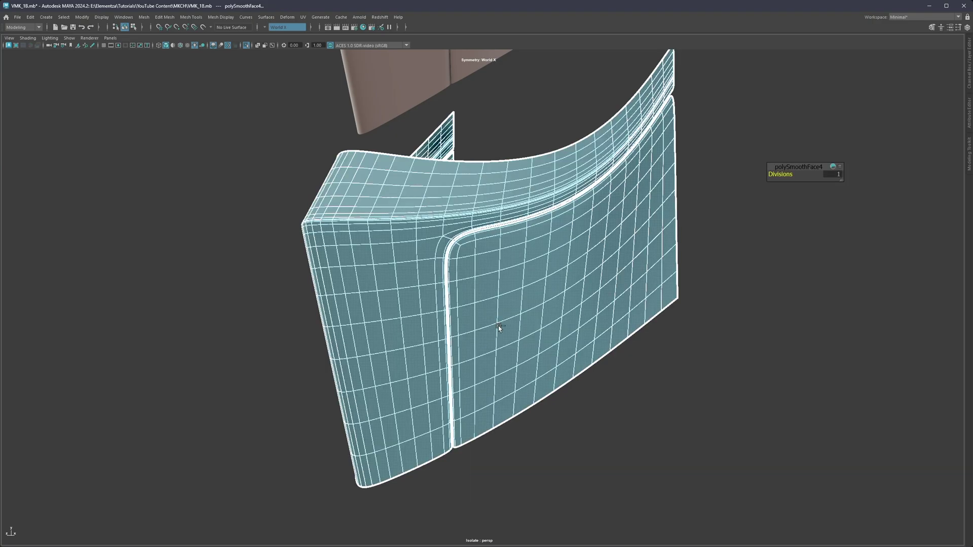
Undo the smoothing applied to the lower mask
key("ctrl+z")
key("ctrl+z")
middle_click_drag(644, 264, 675, 367, "alt")
right_click_drag(675, 367, 589, 354, "alt")
left_click_drag(588, 354, 579, 346, "alt")
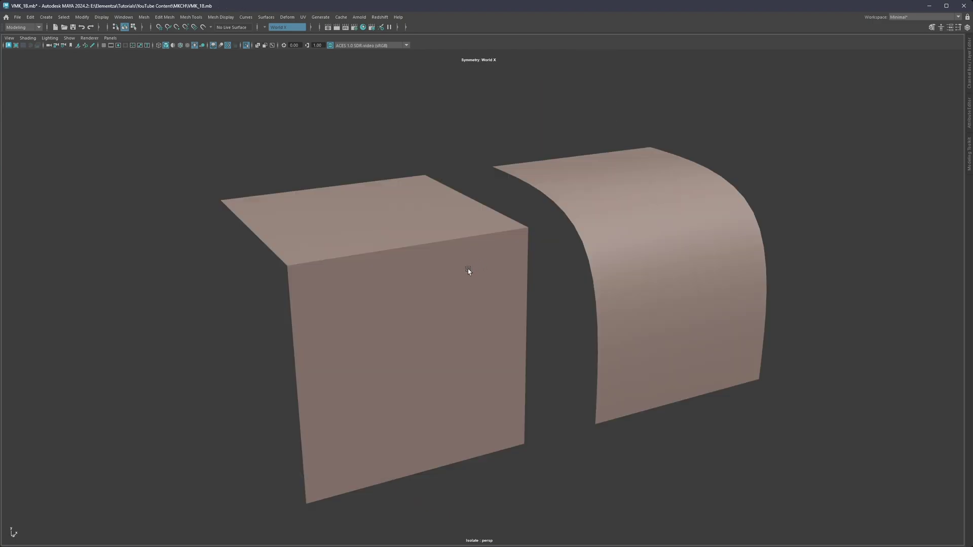
Examine the edges of the sharp box beside the curved surface and select the box in object mode
left_click(446, 246)
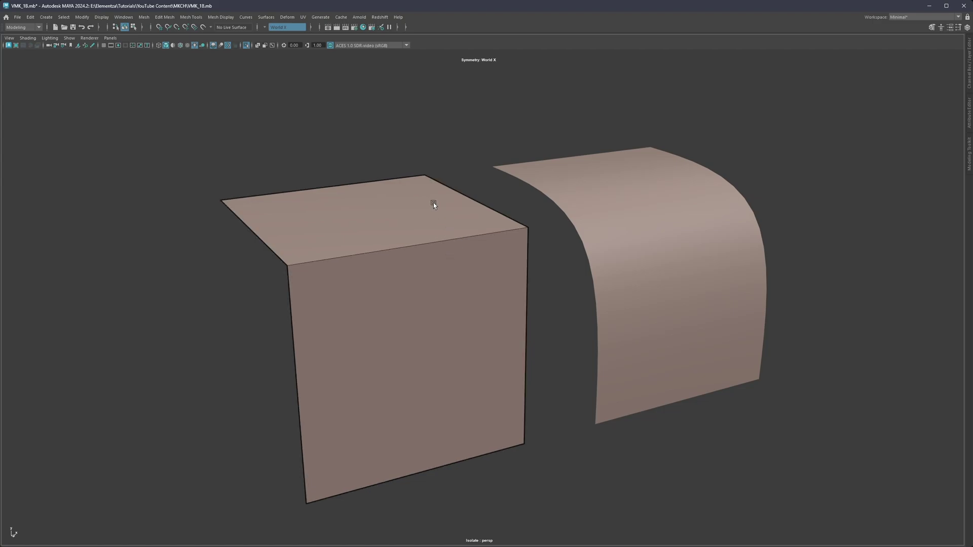
left_click_drag(424, 224, 425, 261)
left_click(623, 287)
right_click_drag(598, 344, 595, 304)
left_click(596, 304)
left_click_drag(579, 200, 533, 234, "shift")
key("F8")
left_click(470, 275)
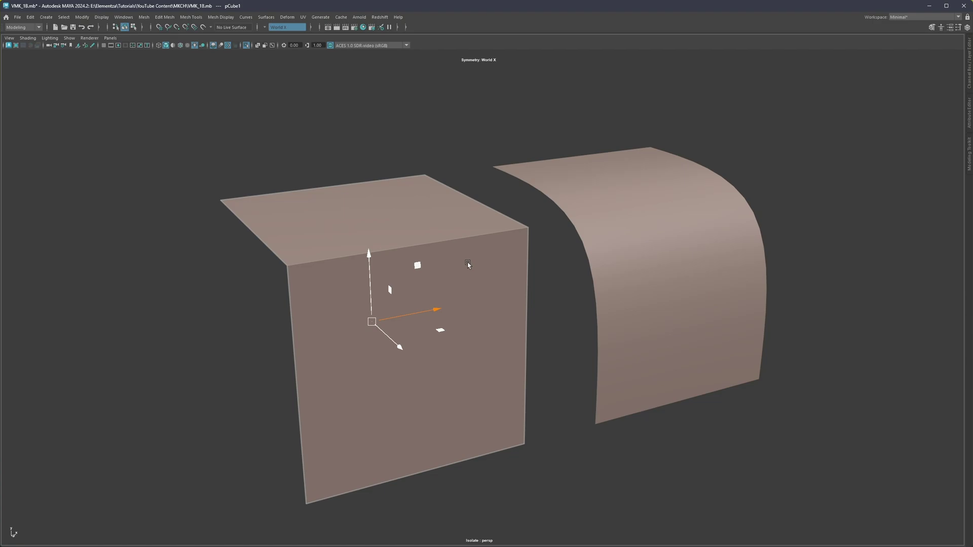
Select the curved surface and apply Smooth to it with 1 division
left_click(743, 216)
right_click(665, 205, "shift")
left_click(659, 258)
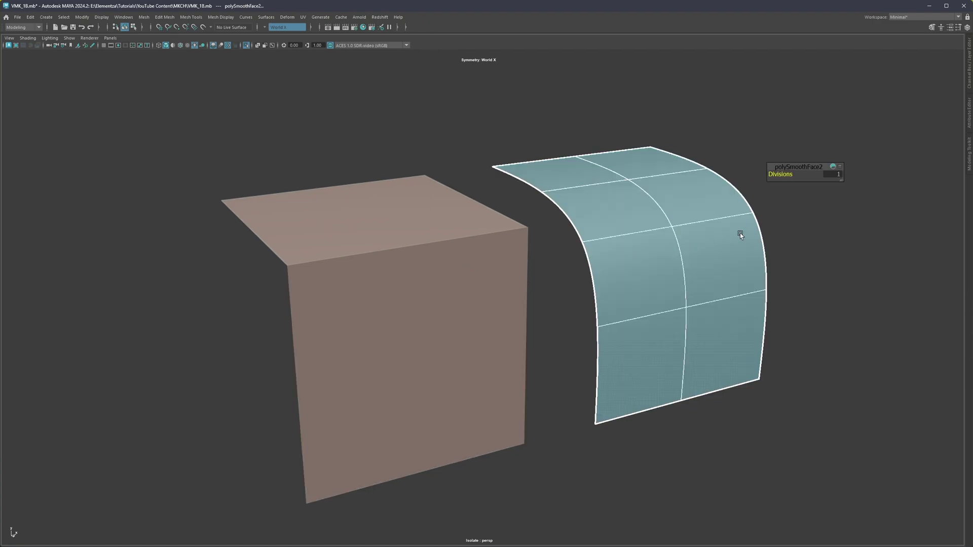
Repeat Smooth on the curved surface two more times, undo both repeats and clear the selection
key("g")
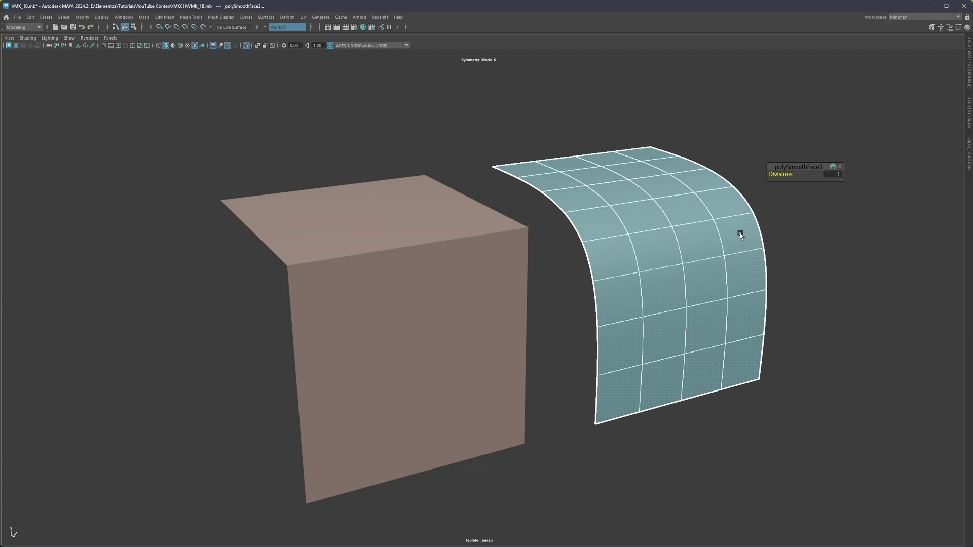
key("g")
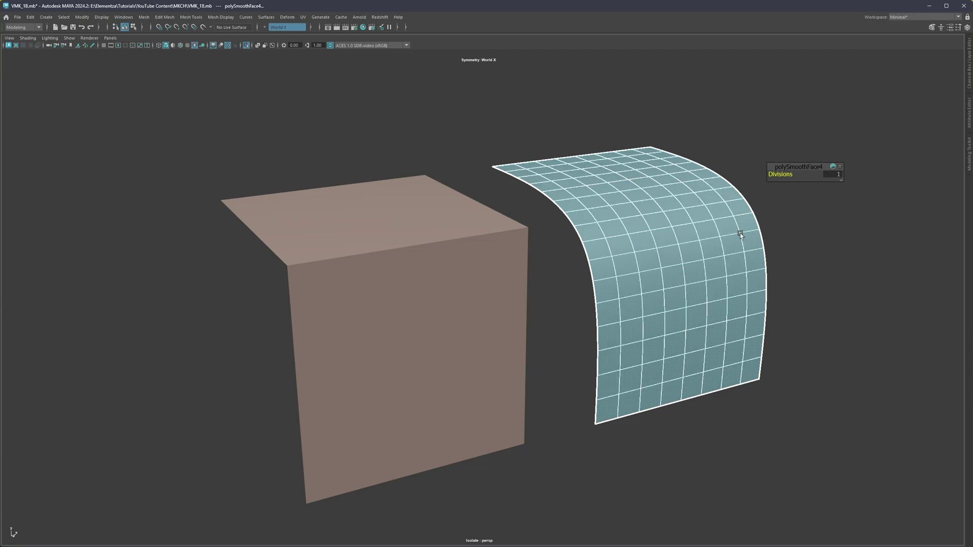
key("ctrl+z")
key("ctrl+z")
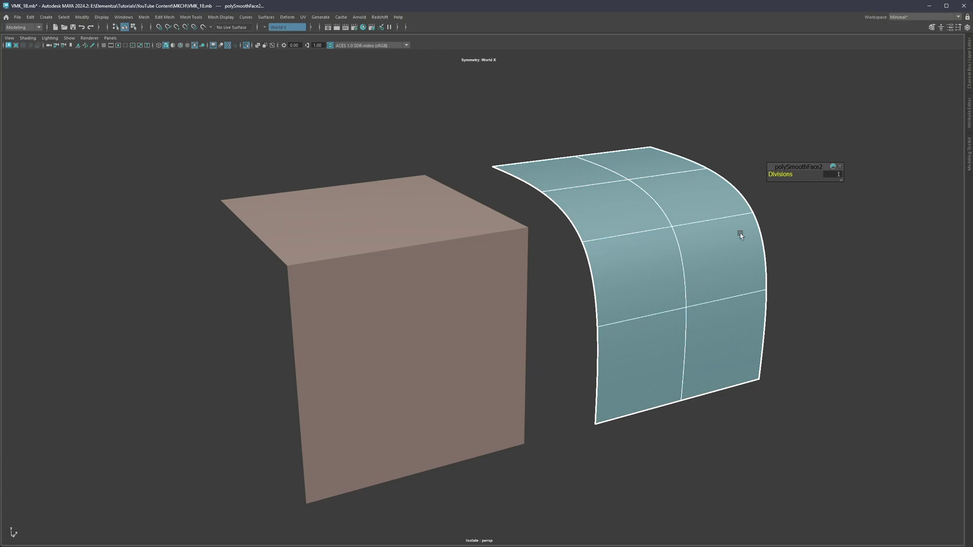
left_click(798, 232)
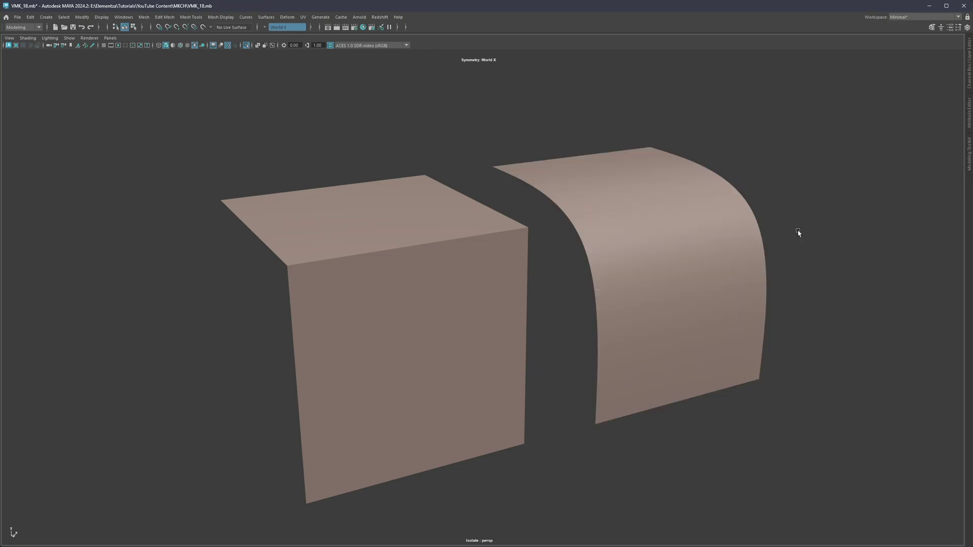